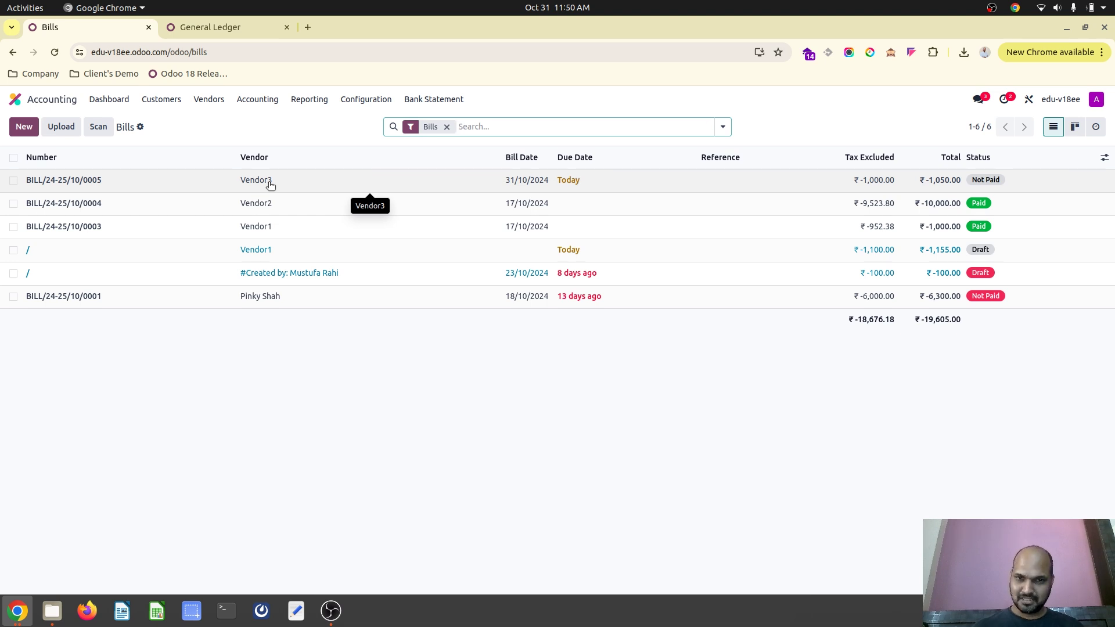
Open Vendor3's bill and check its entry under 100311 Stock Received but Not Billed in the General Ledger
{"action": "left_click", "coordinate": [271, 185]}
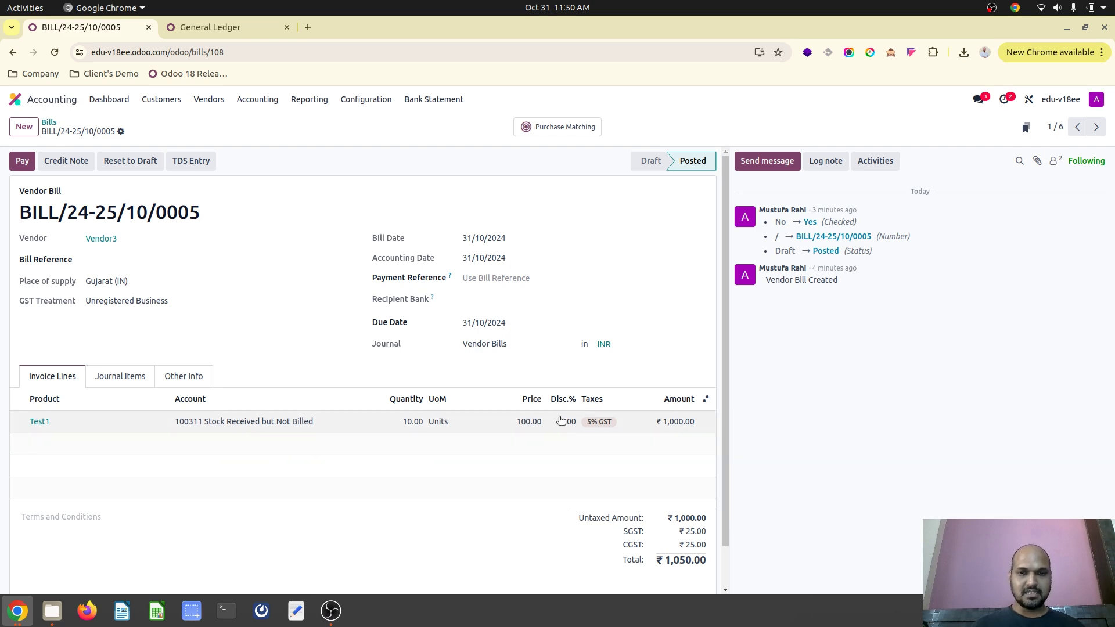
{"action": "left_click", "coordinate": [231, 25]}
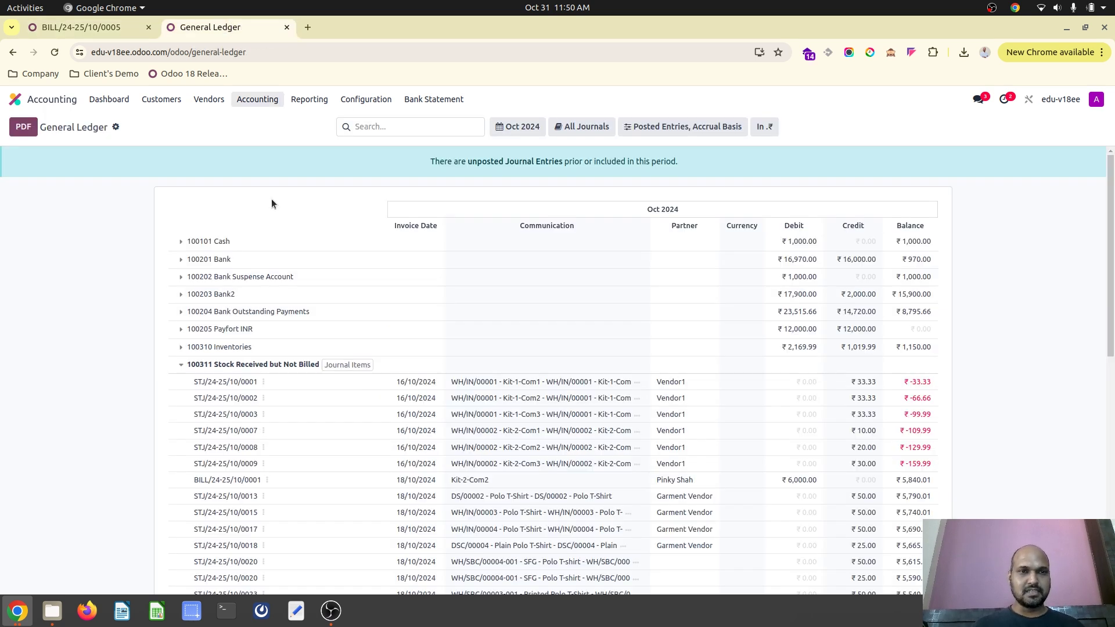
{"action": "scroll", "coordinate": [332, 381], "scroll_direction": "down", "scroll_amount": 3}
{"action": "scroll", "coordinate": [332, 380], "scroll_direction": "up", "scroll_amount": 2}
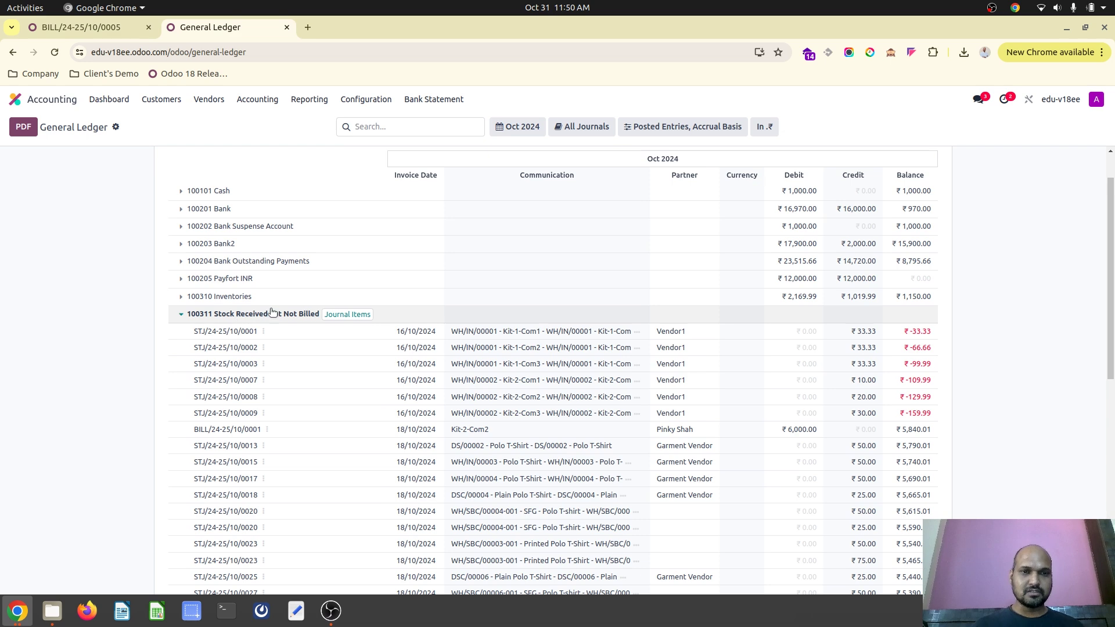
{"action": "scroll", "coordinate": [410, 361], "scroll_direction": "down", "scroll_amount": 4}
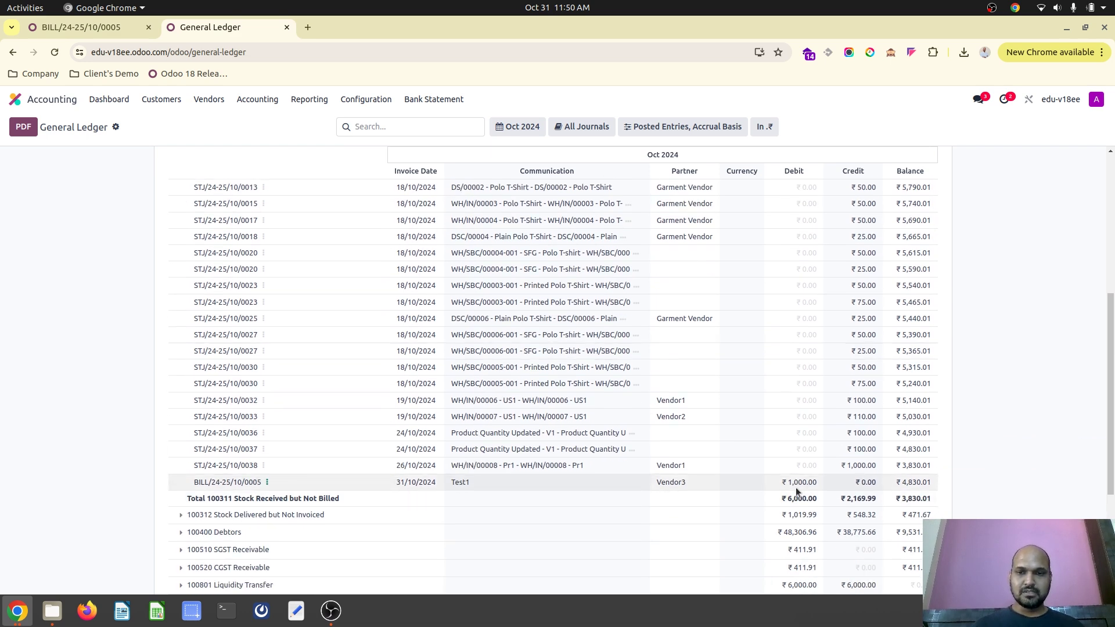
{"action": "scroll", "coordinate": [797, 491], "scroll_direction": "up", "scroll_amount": 5}
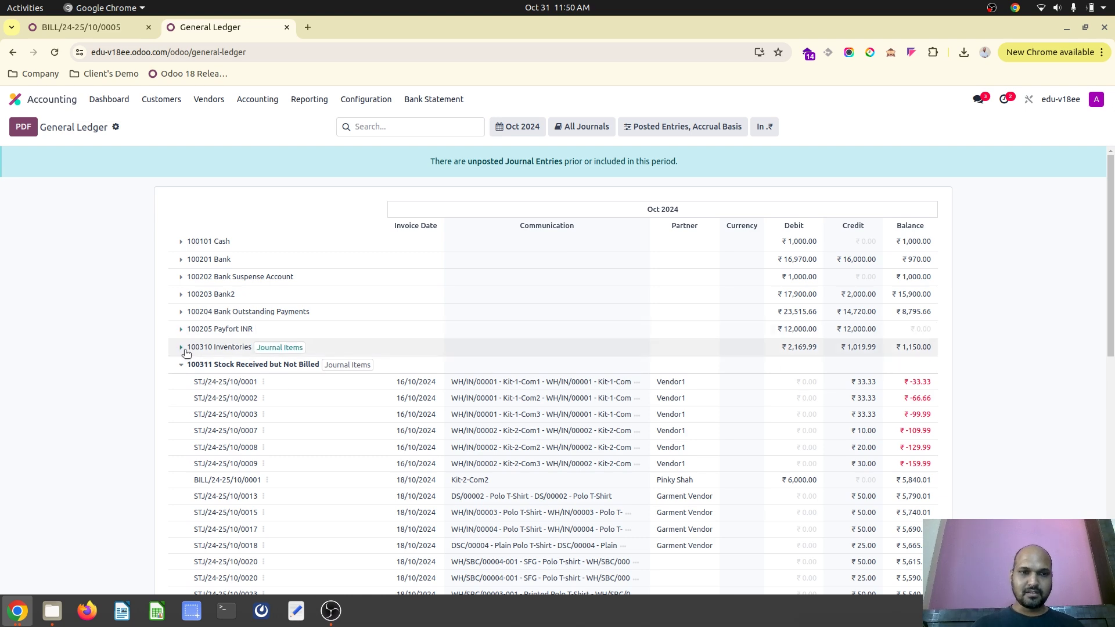
Expand 100310 Inventories in the General Ledger and review its October 2024 entries
{"action": "left_click", "coordinate": [181, 347]}
{"action": "scroll", "coordinate": [610, 434], "scroll_direction": "down", "scroll_amount": 5}
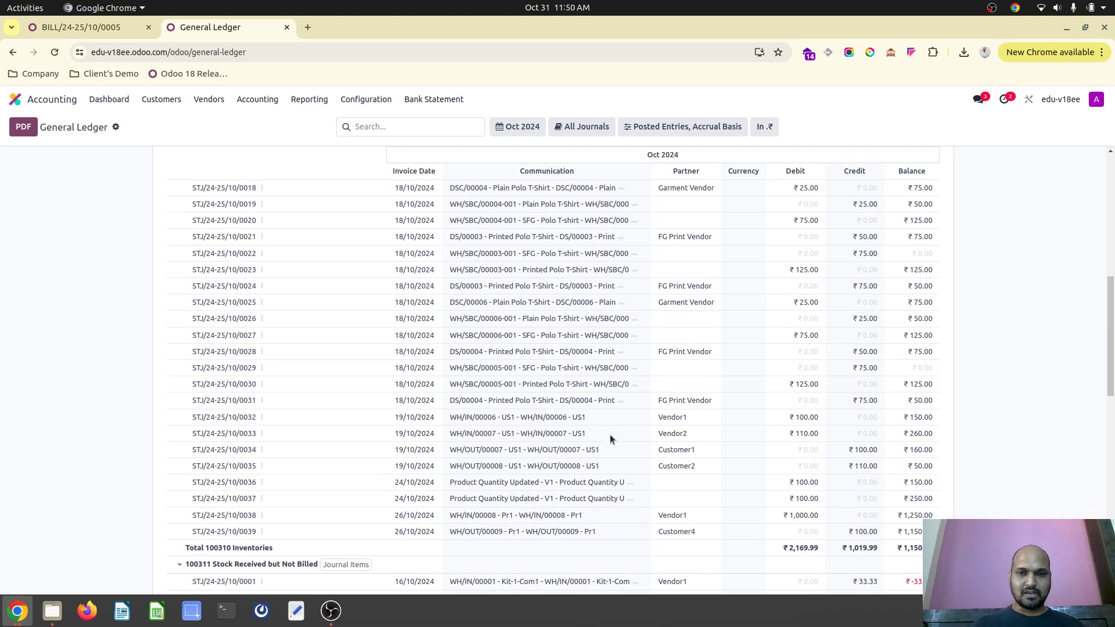
{"action": "scroll", "coordinate": [610, 434], "scroll_direction": "down", "scroll_amount": 1}
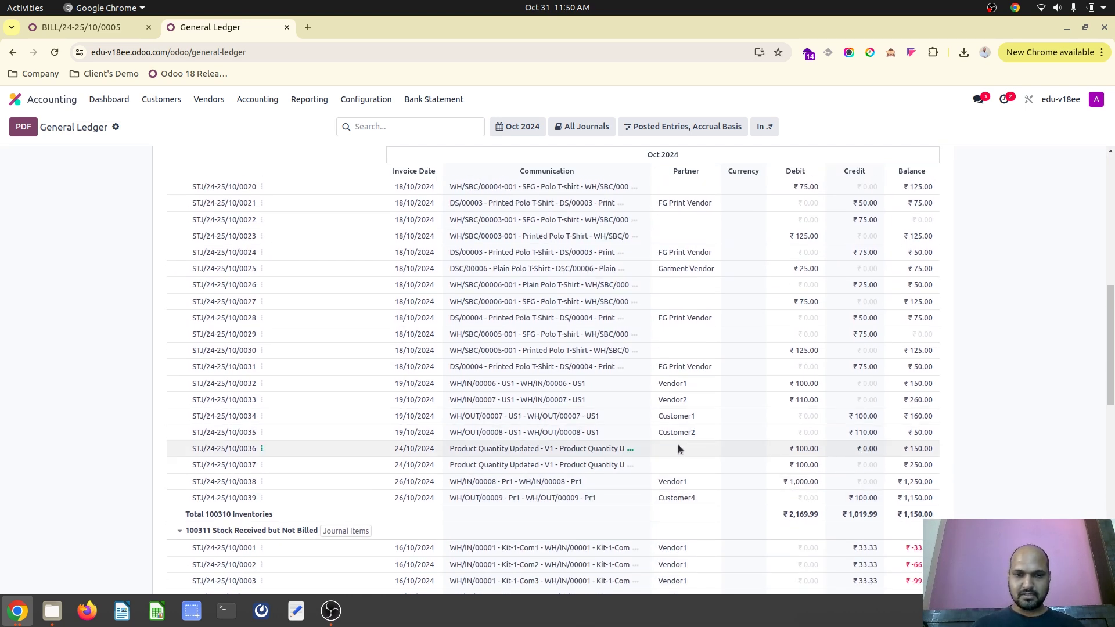
{"action": "scroll", "coordinate": [594, 459], "scroll_direction": "down", "scroll_amount": 10}
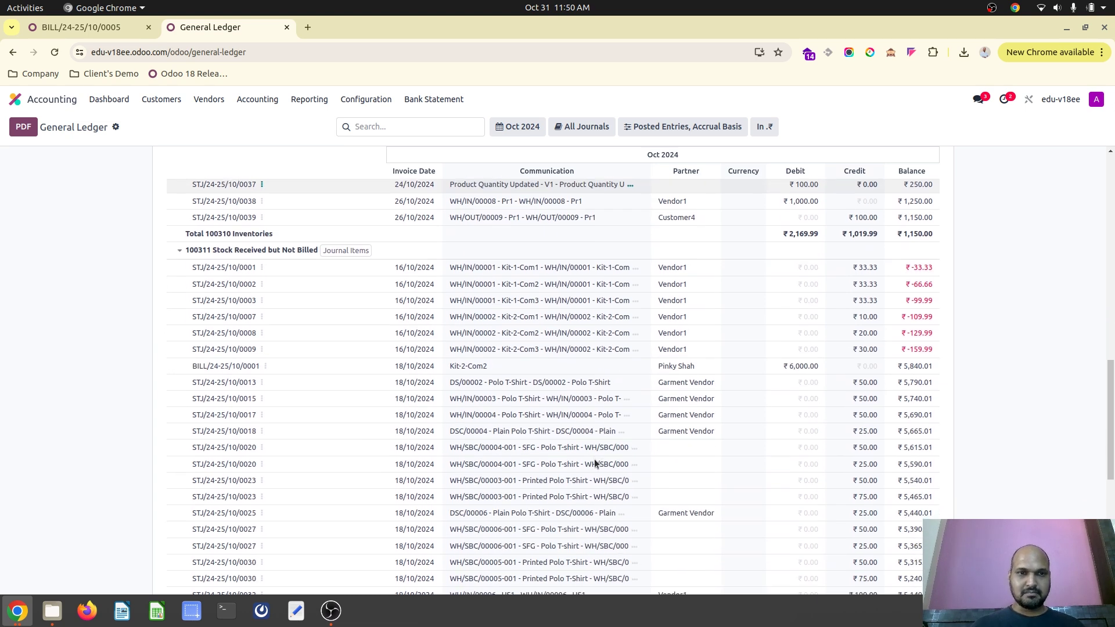
{"action": "scroll", "coordinate": [594, 459], "scroll_direction": "down", "scroll_amount": 1}
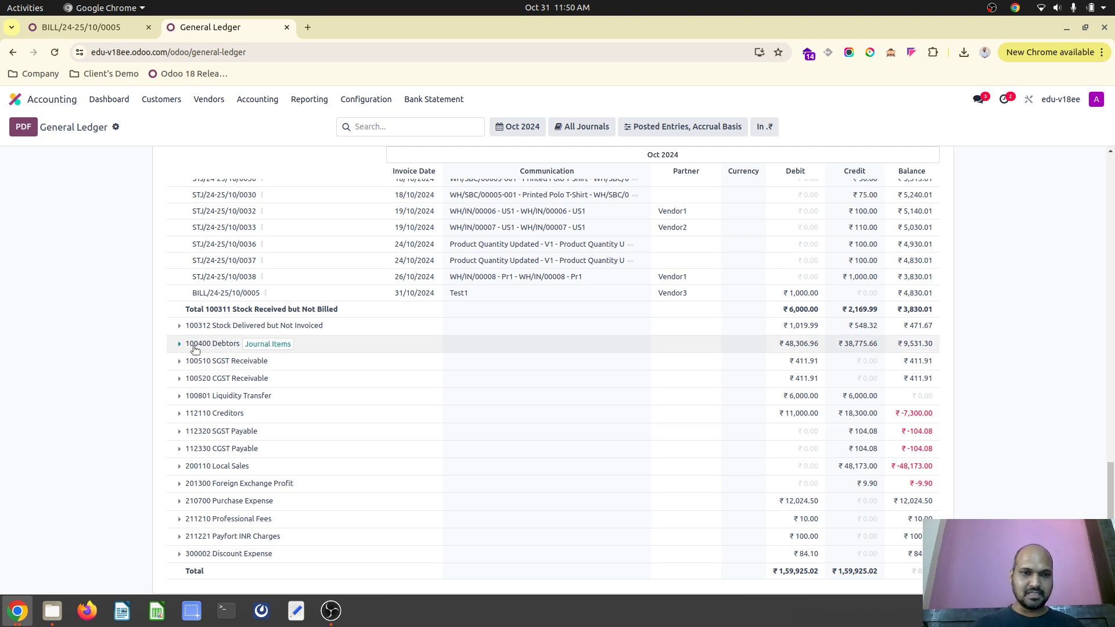
Expand 112110 Creditors in the General Ledger and check the entry for Vendor3's bill
{"action": "left_click", "coordinate": [179, 414]}
{"action": "scroll", "coordinate": [360, 491], "scroll_direction": "down", "scroll_amount": 1}
{"action": "scroll", "coordinate": [385, 508], "scroll_direction": "down", "scroll_amount": 1}
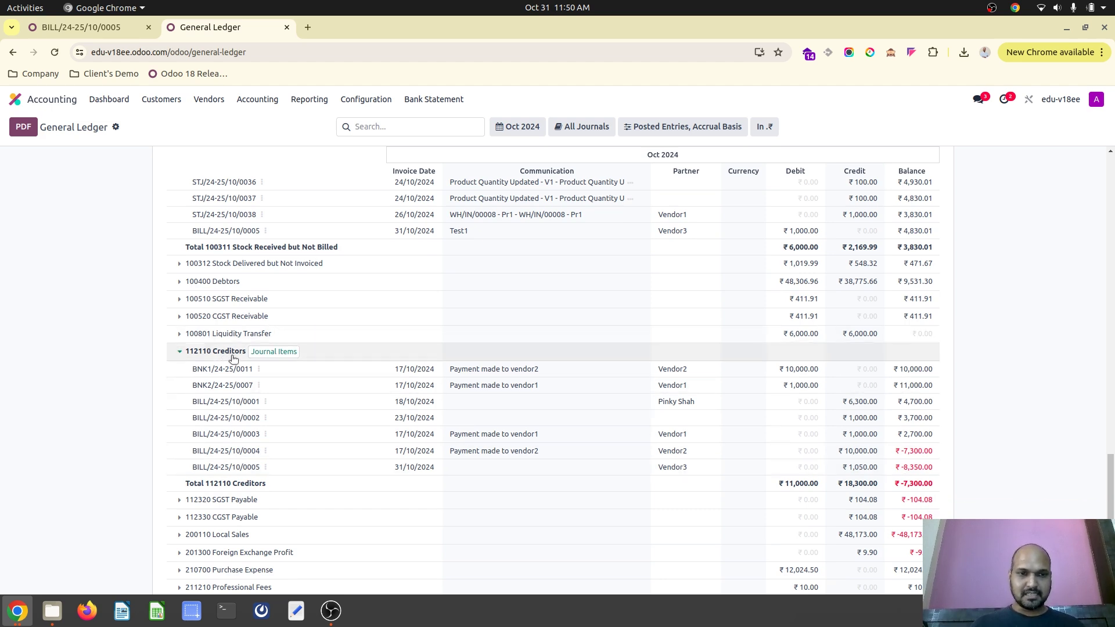
Return to Vendor3's bill and register its payment with the default payment details
{"action": "left_click", "coordinate": [80, 27]}
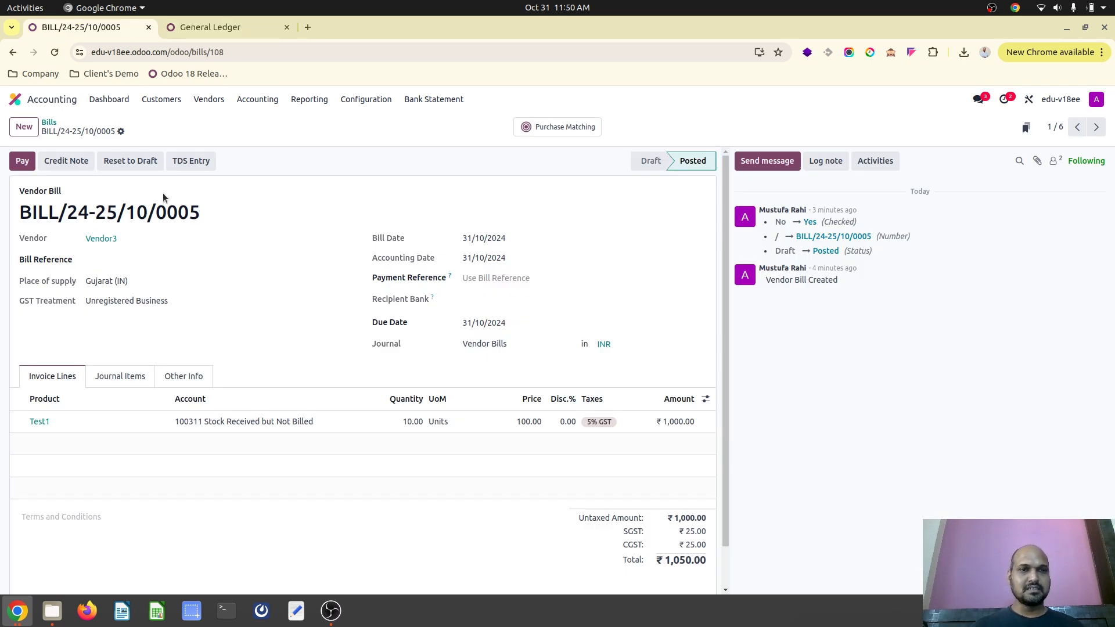
{"action": "left_click", "coordinate": [22, 161]}
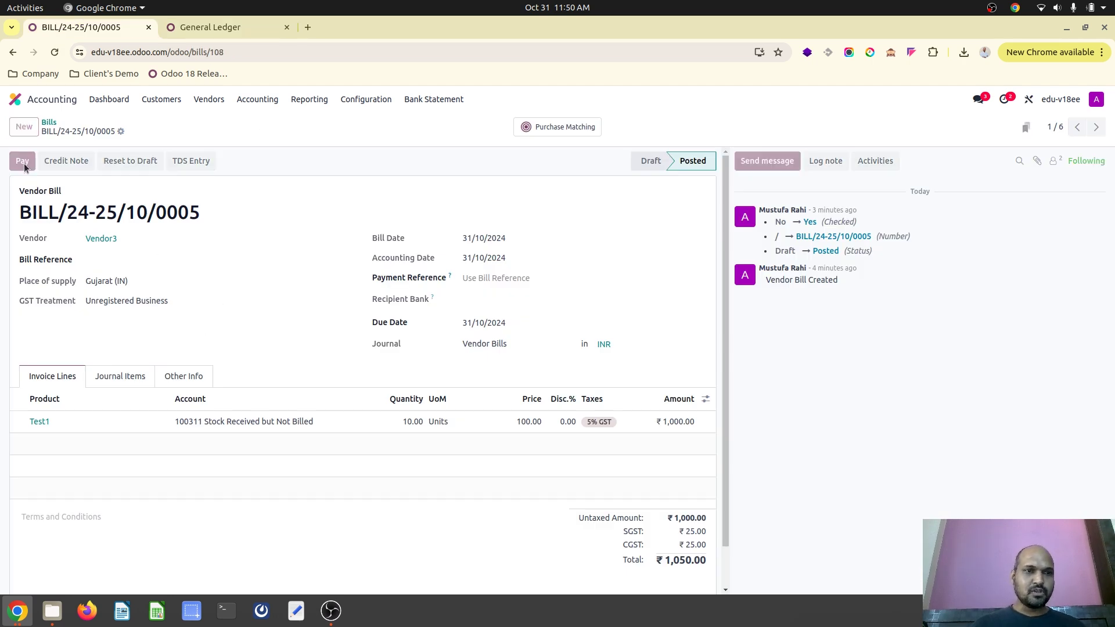
{"action": "left_click", "coordinate": [323, 406]}
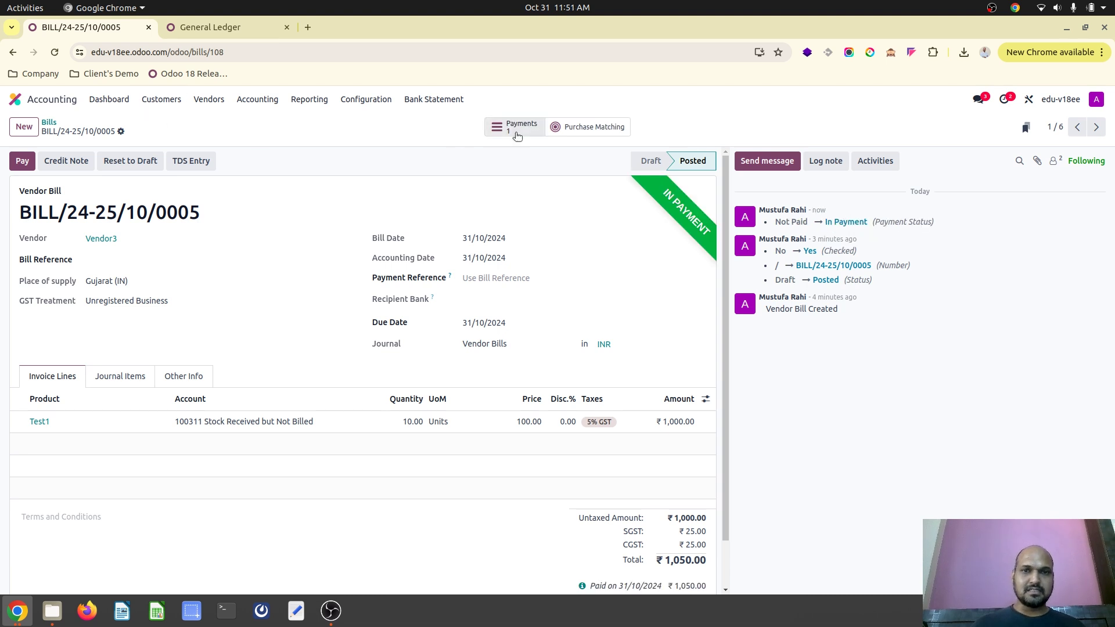
From the bill's purchase matching, add the Test1 line as a product to a new purchase order
{"action": "left_click", "coordinate": [577, 136]}
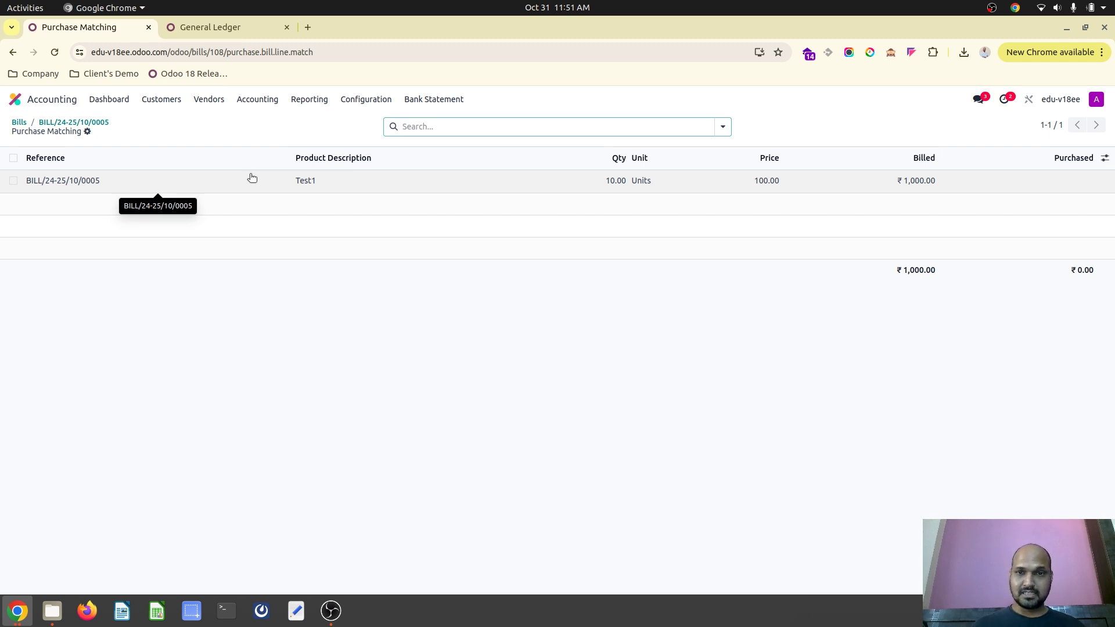
{"action": "left_click", "coordinate": [89, 121]}
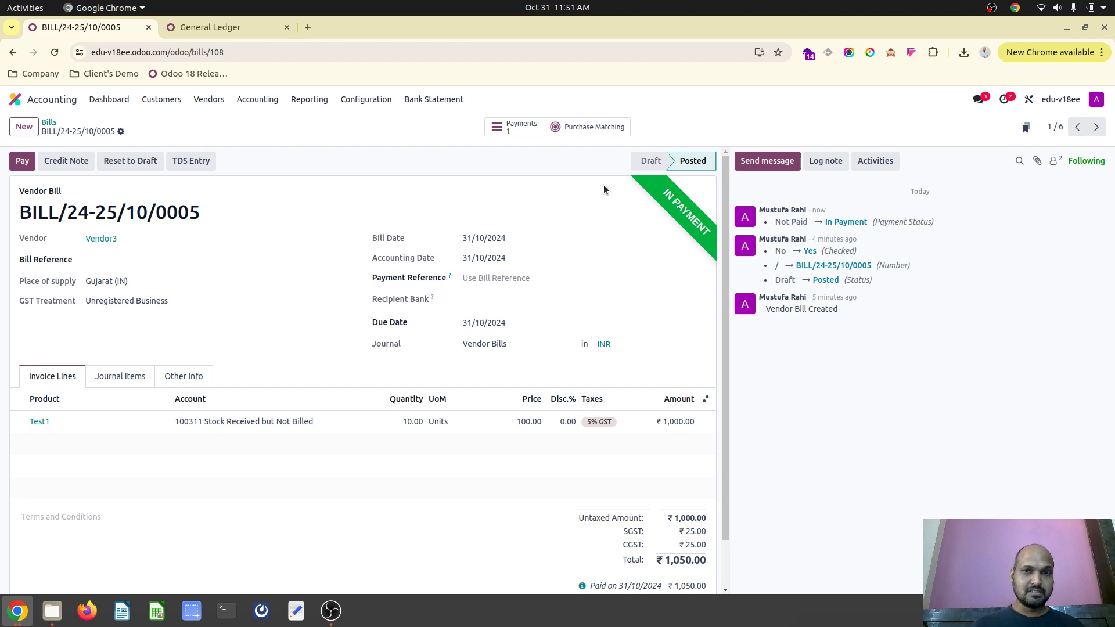
{"action": "left_click", "coordinate": [589, 126]}
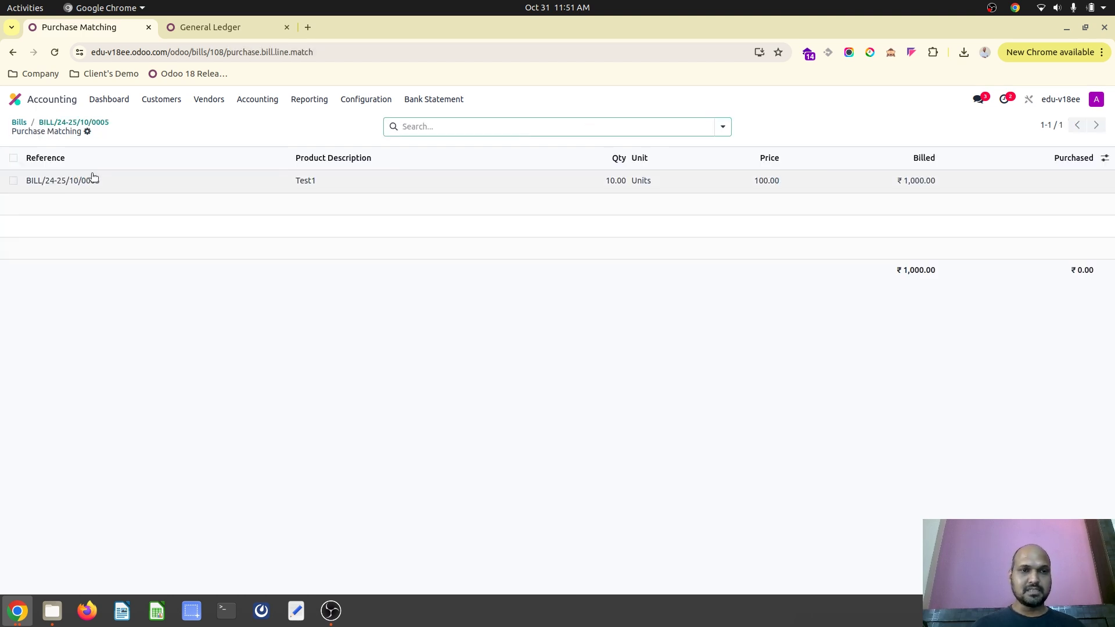
{"action": "left_click", "coordinate": [14, 181]}
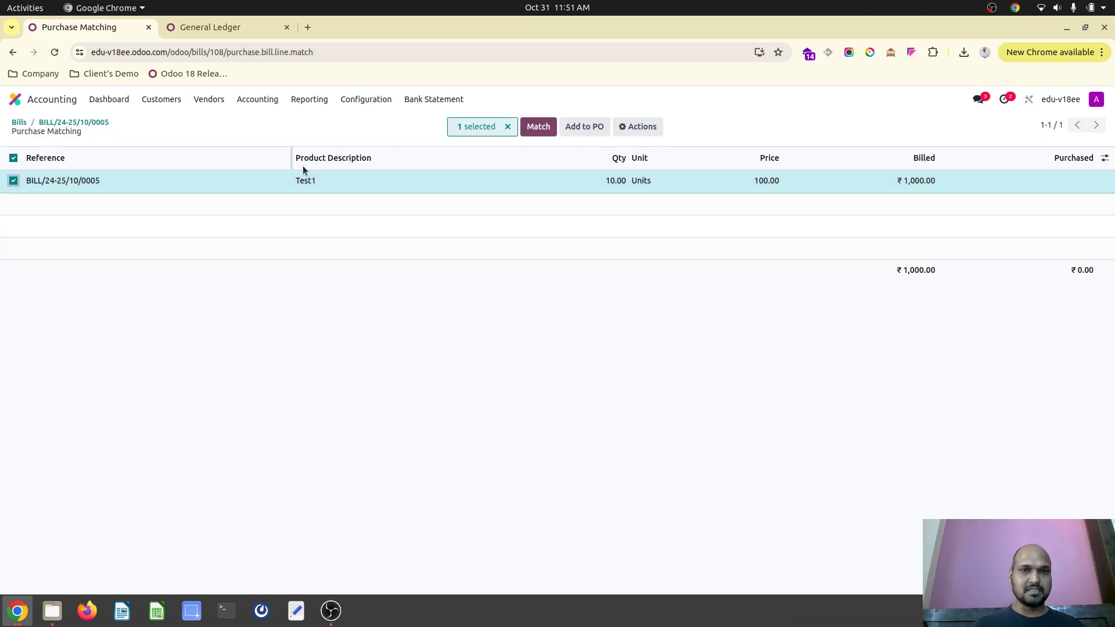
{"action": "left_click", "coordinate": [582, 131]}
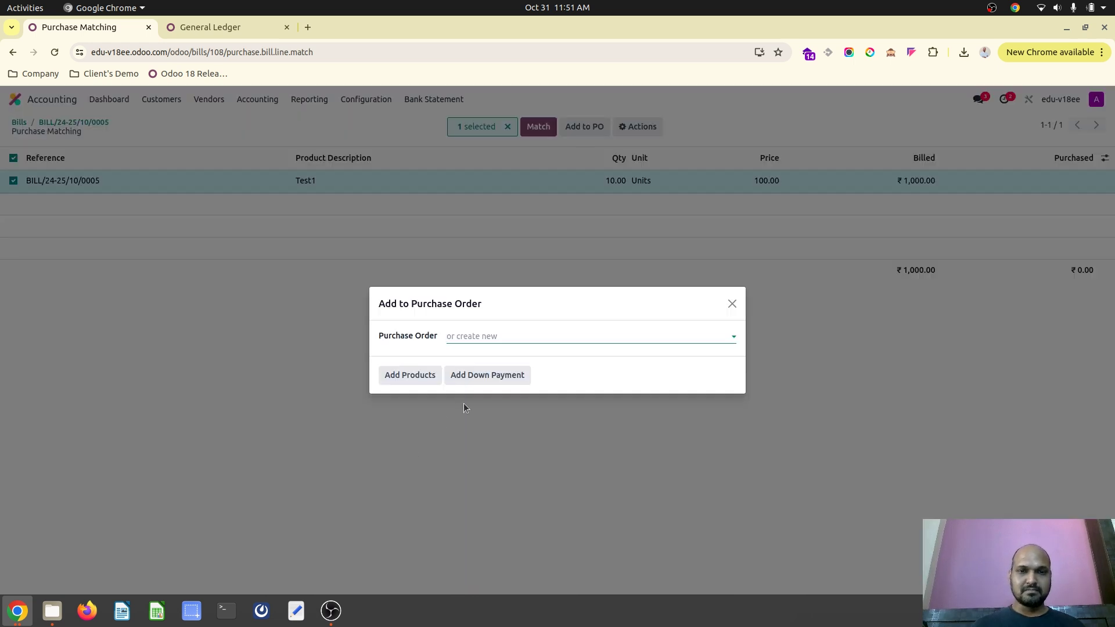
{"action": "left_click", "coordinate": [534, 338]}
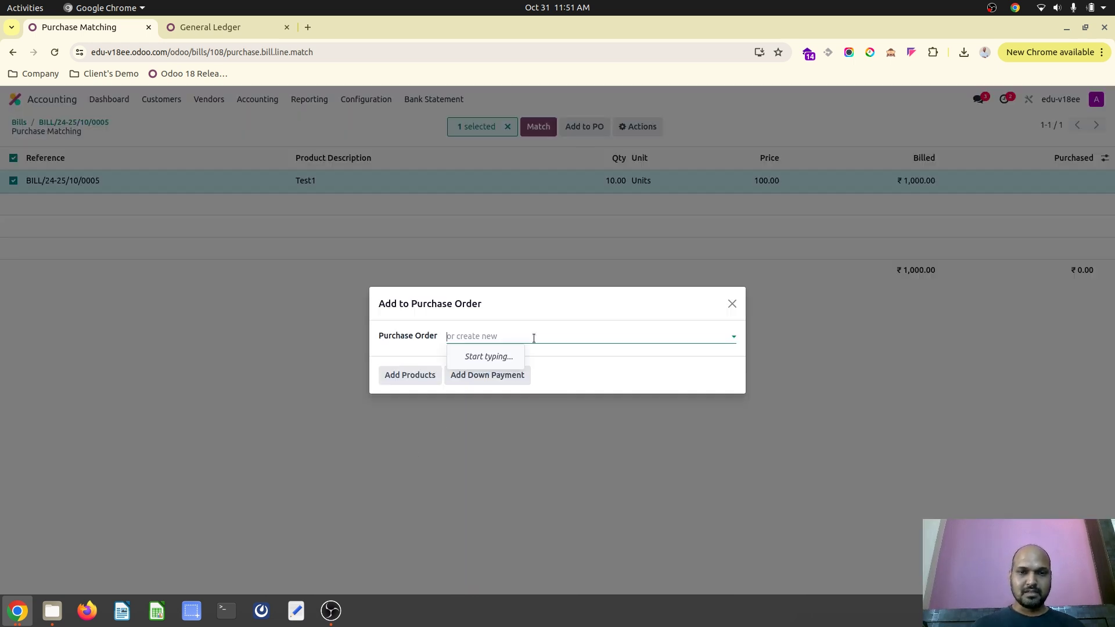
{"action": "left_click", "coordinate": [485, 335]}
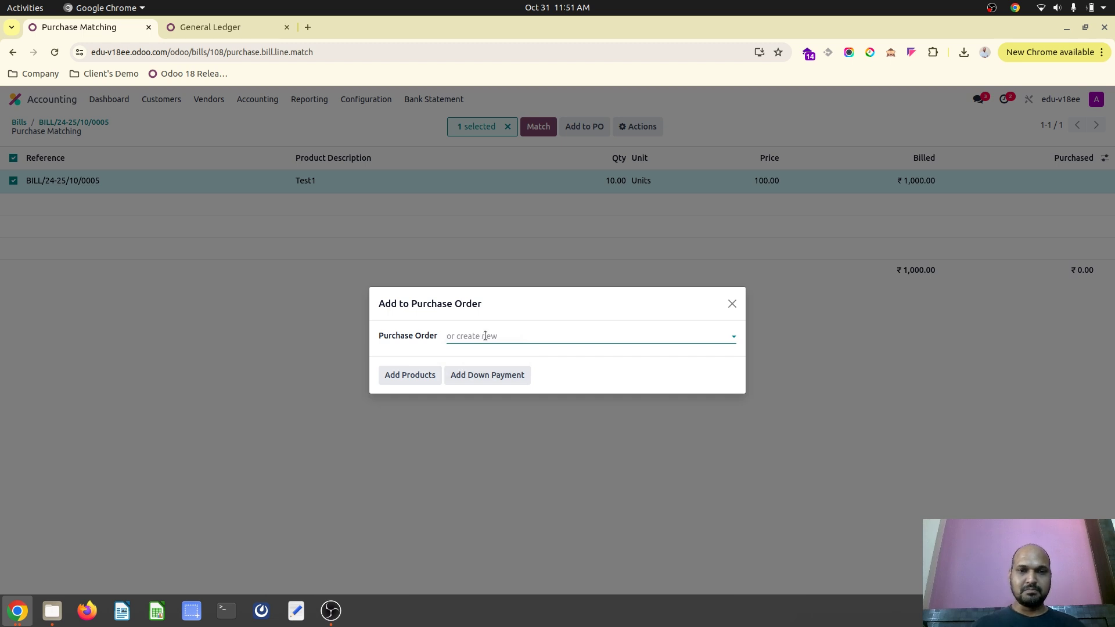
{"action": "left_click", "coordinate": [410, 373]}
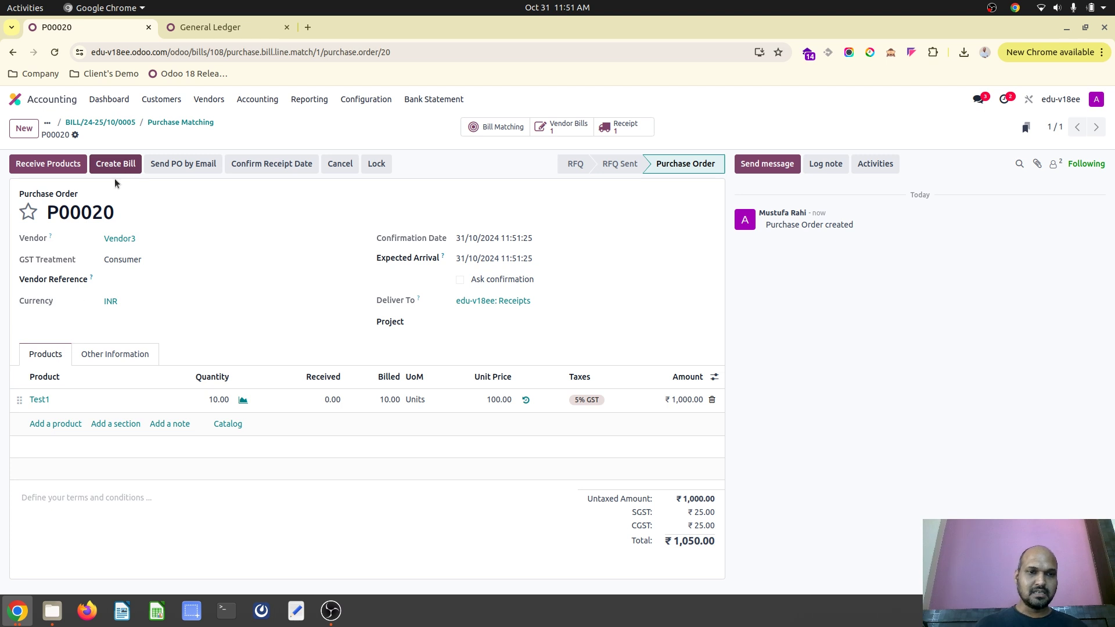
Validate the new purchase order's receipt for 10 units of Test1 and return to the order
{"action": "left_click", "coordinate": [104, 353]}
{"action": "left_click", "coordinate": [45, 353]}
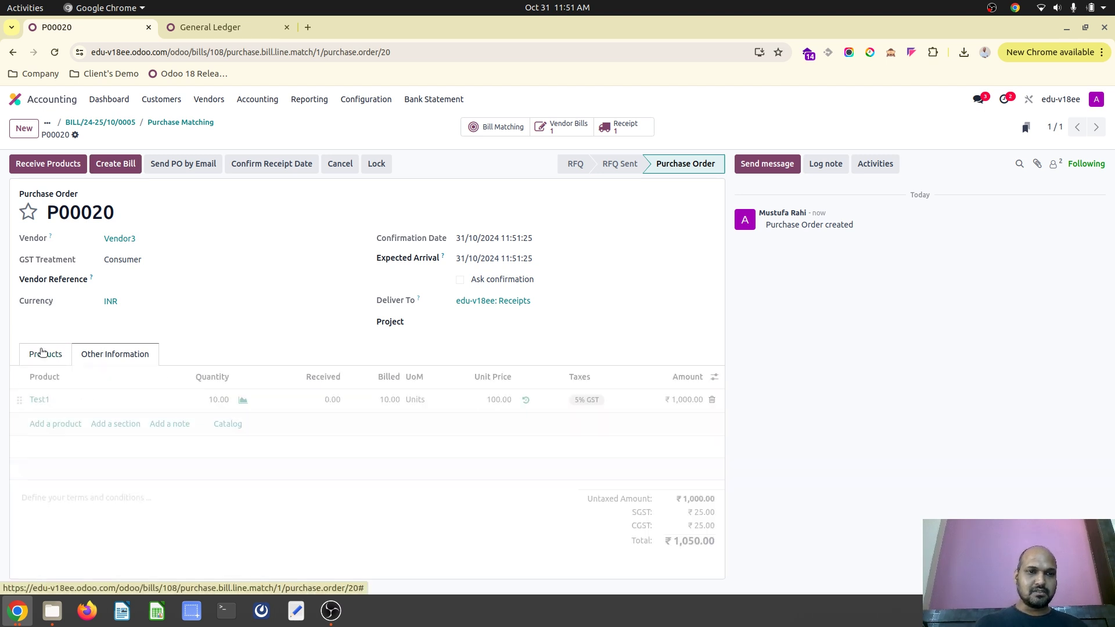
{"action": "left_click", "coordinate": [624, 129]}
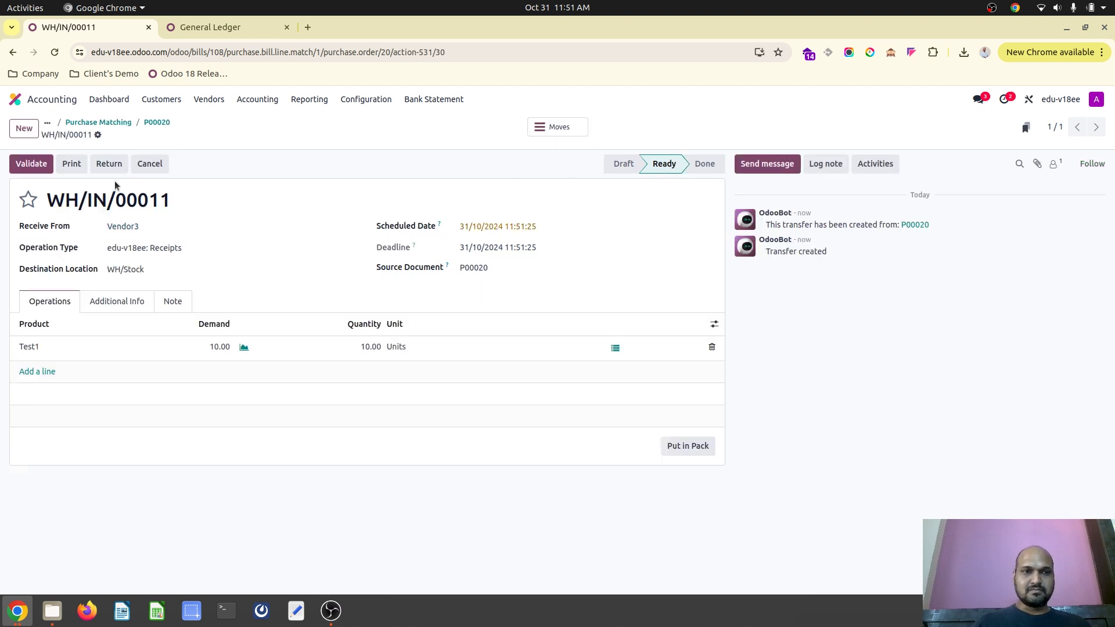
{"action": "left_click", "coordinate": [36, 163]}
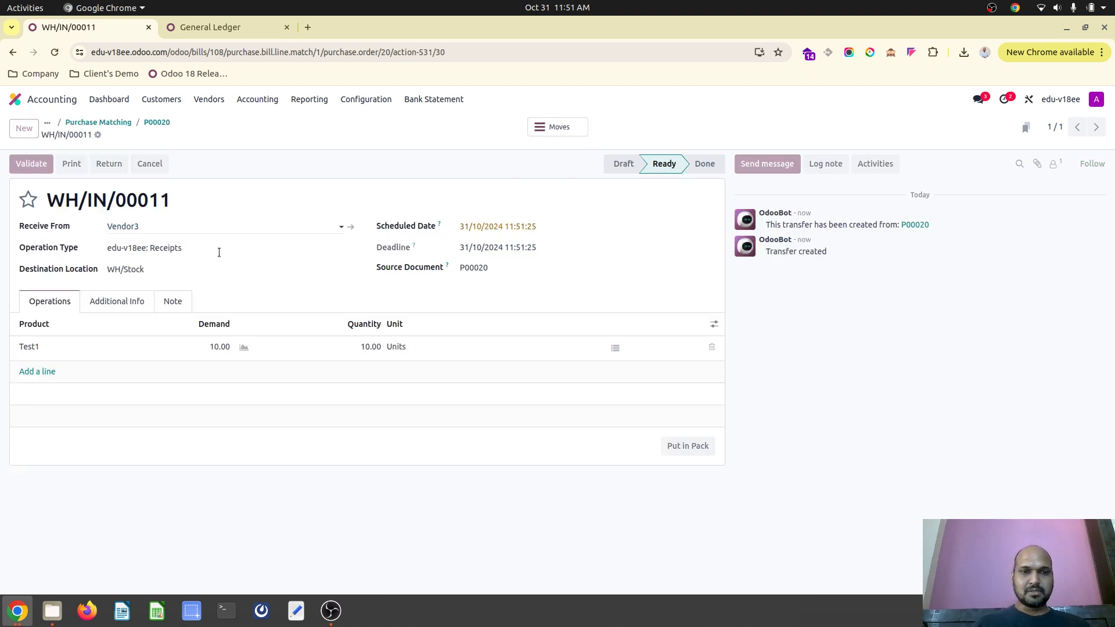
{"action": "left_click", "coordinate": [156, 122]}
Reload the General Ledger and examine the Test1 receipt entry for Vendor3 under 100310 Inventories
{"action": "left_click", "coordinate": [222, 25]}
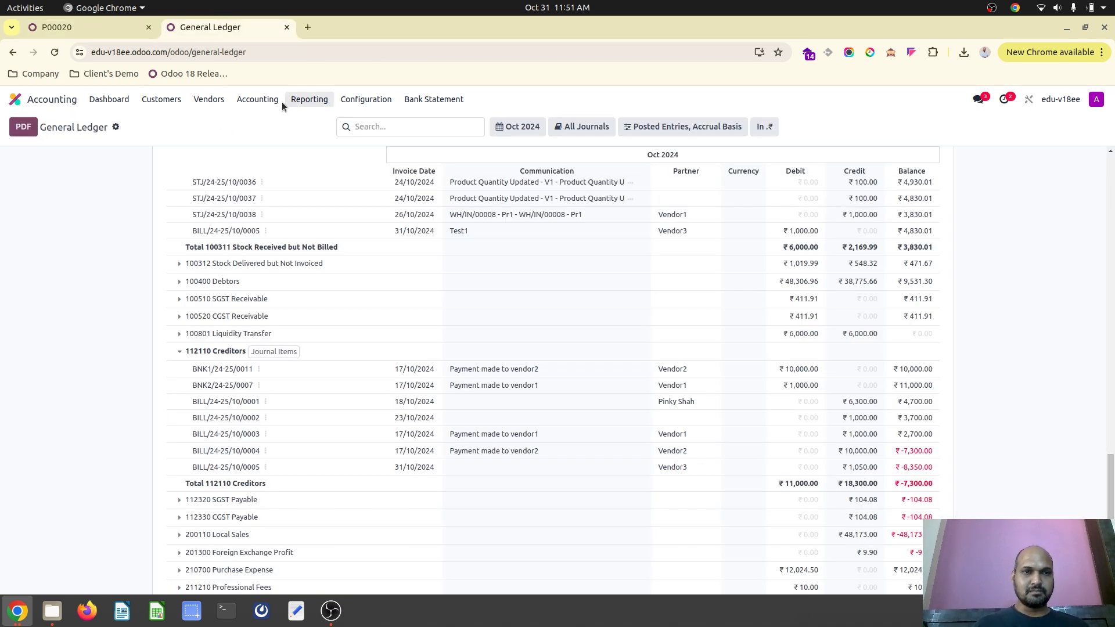
{"action": "left_click", "coordinate": [347, 103]}
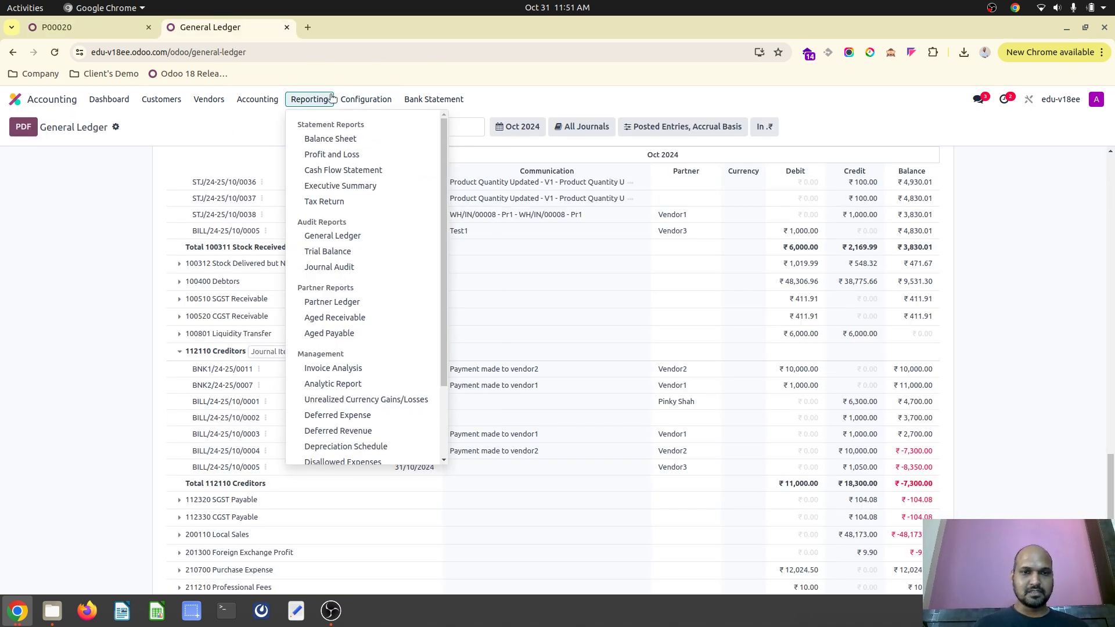
{"action": "left_click", "coordinate": [55, 52]}
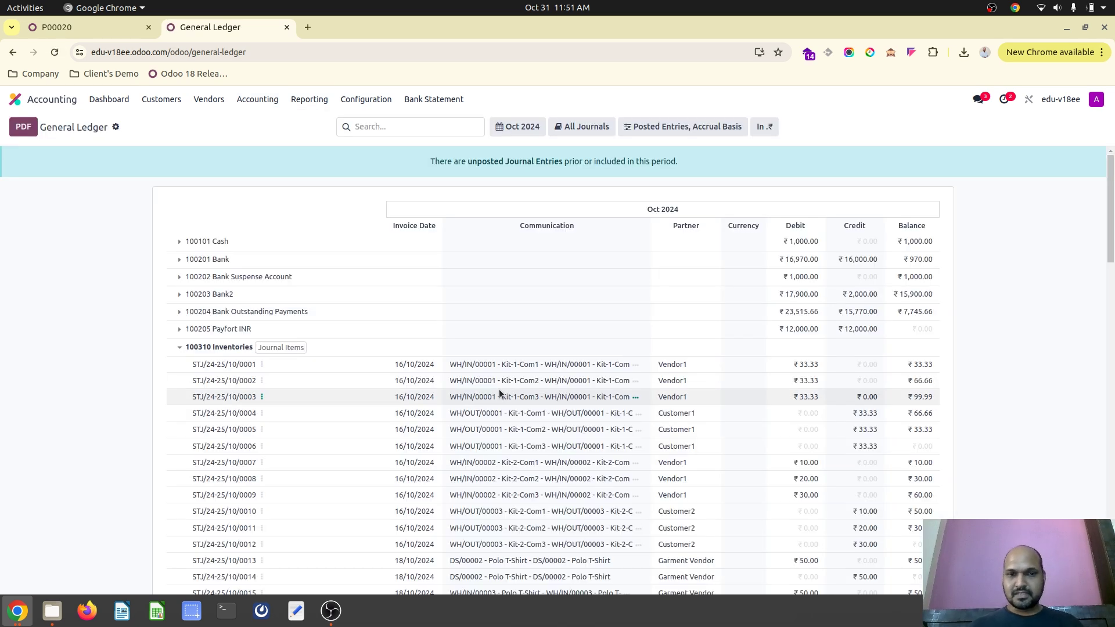
{"action": "scroll", "coordinate": [378, 401], "scroll_direction": "down", "scroll_amount": 2}
{"action": "scroll", "coordinate": [378, 405], "scroll_direction": "up", "scroll_amount": 1}
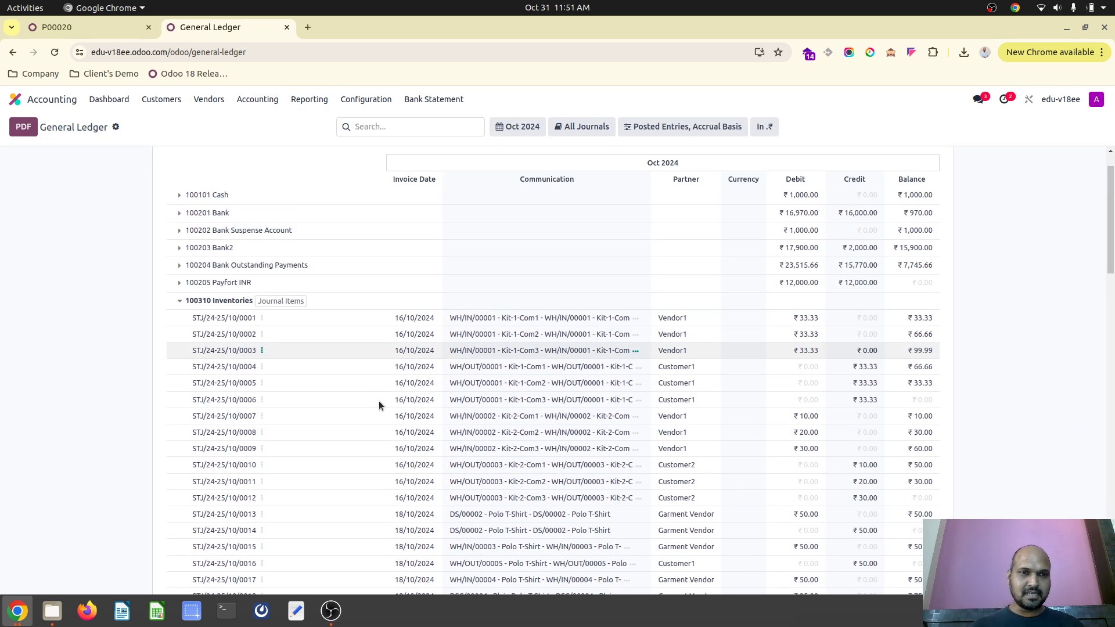
{"action": "scroll", "coordinate": [805, 488], "scroll_direction": "down", "scroll_amount": 10}
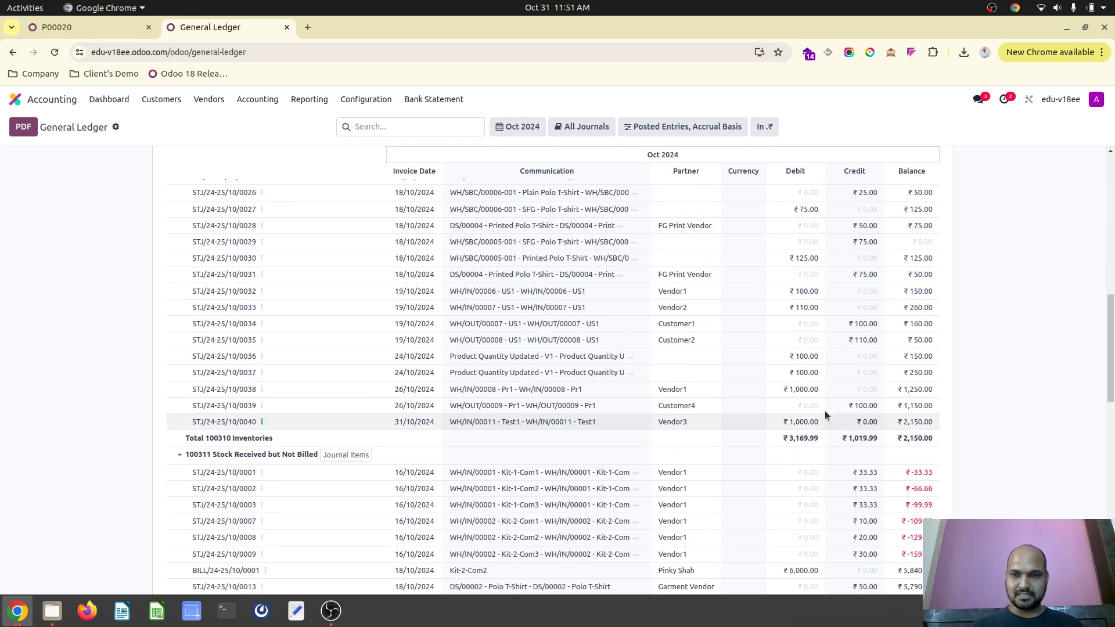
{"action": "left_click_drag", "start_coordinate": [819, 422], "coordinate": [788, 432]}
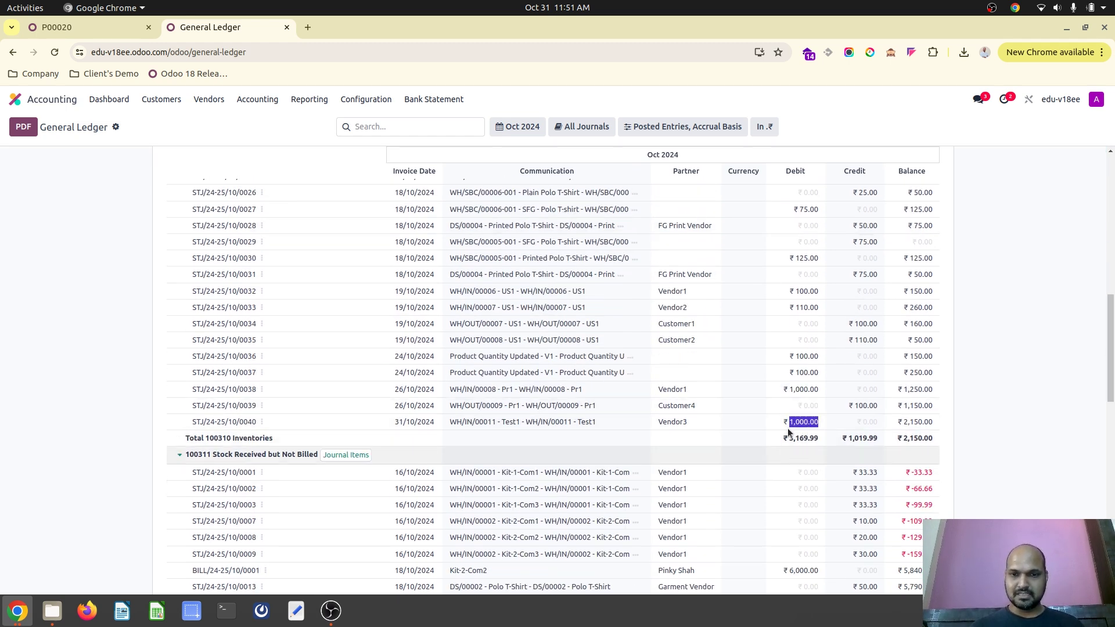
{"action": "double_click", "coordinate": [565, 421]}
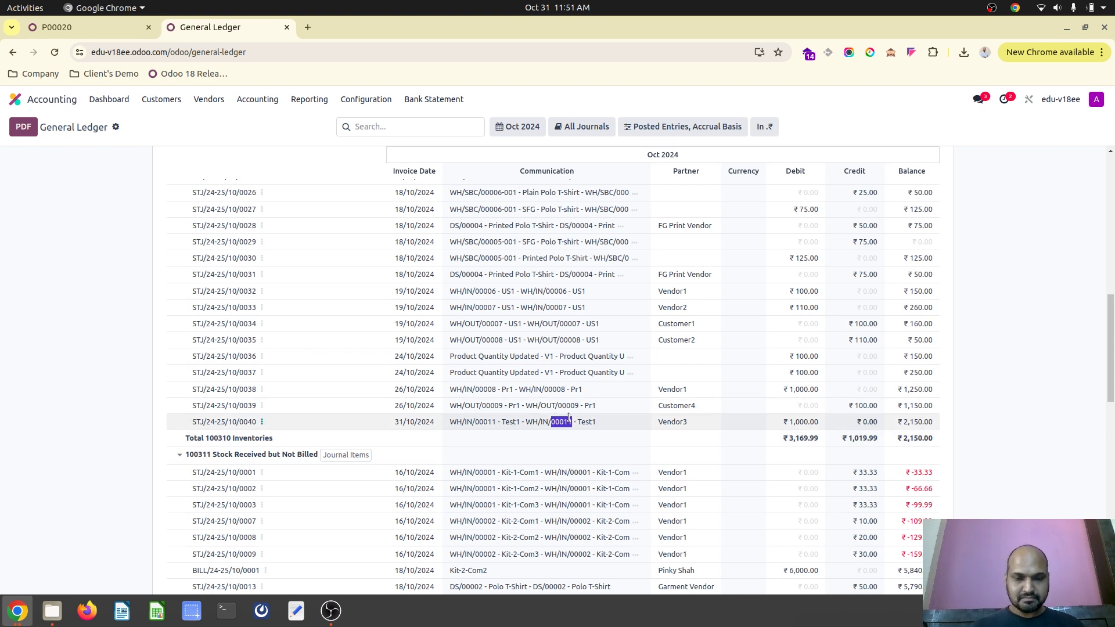
Open the purchase order's receipt and compare its reference with the Test1 entry under 100310 Inventories in the General Ledger
{"action": "left_click", "coordinate": [90, 23]}
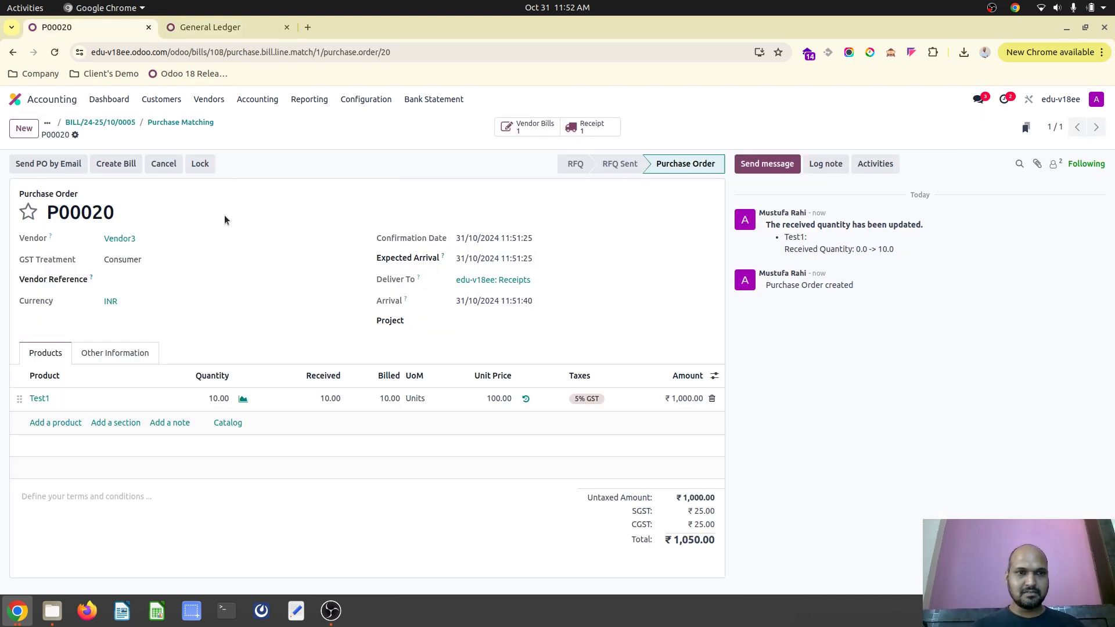
{"action": "left_click", "coordinate": [587, 127]}
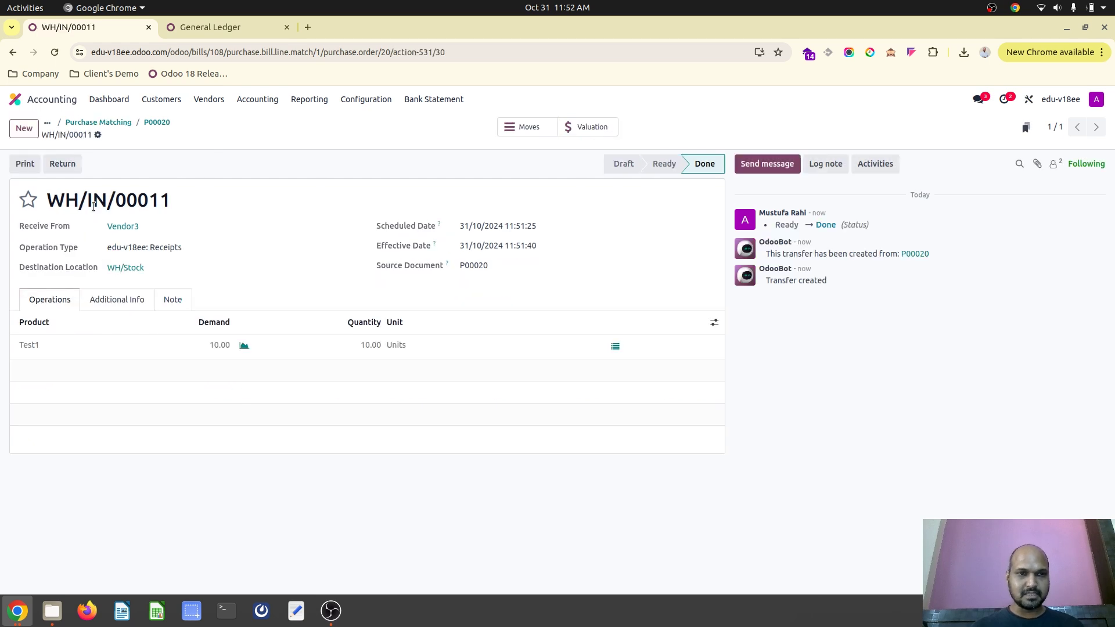
{"action": "triple_click", "coordinate": [93, 206]}
{"action": "left_click", "coordinate": [223, 29]}
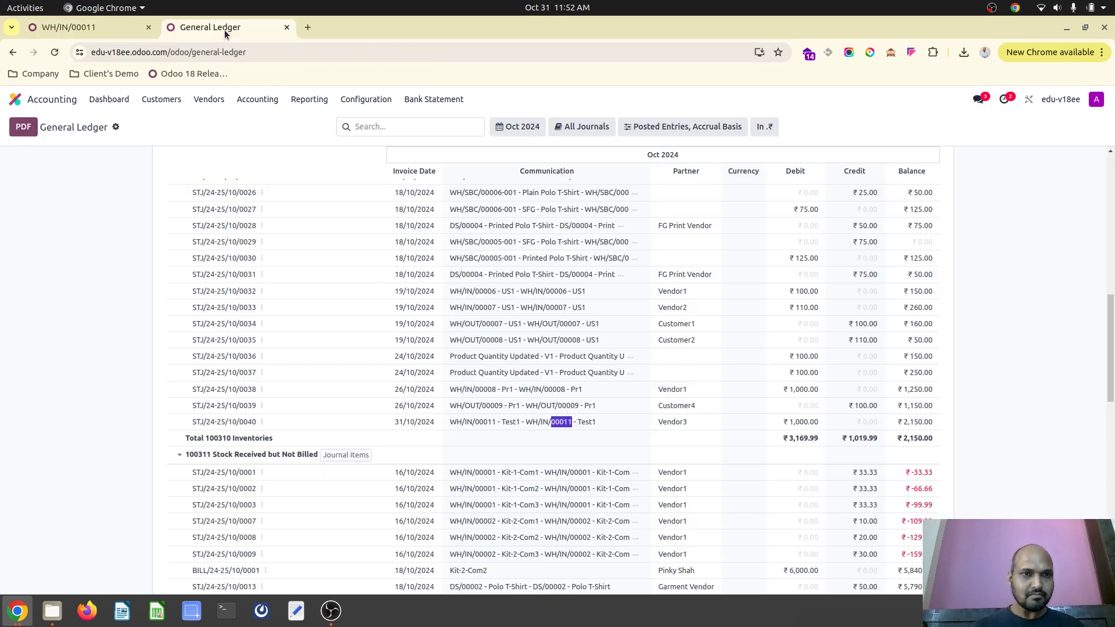
{"action": "scroll", "coordinate": [622, 442], "scroll_direction": "up", "scroll_amount": 5}
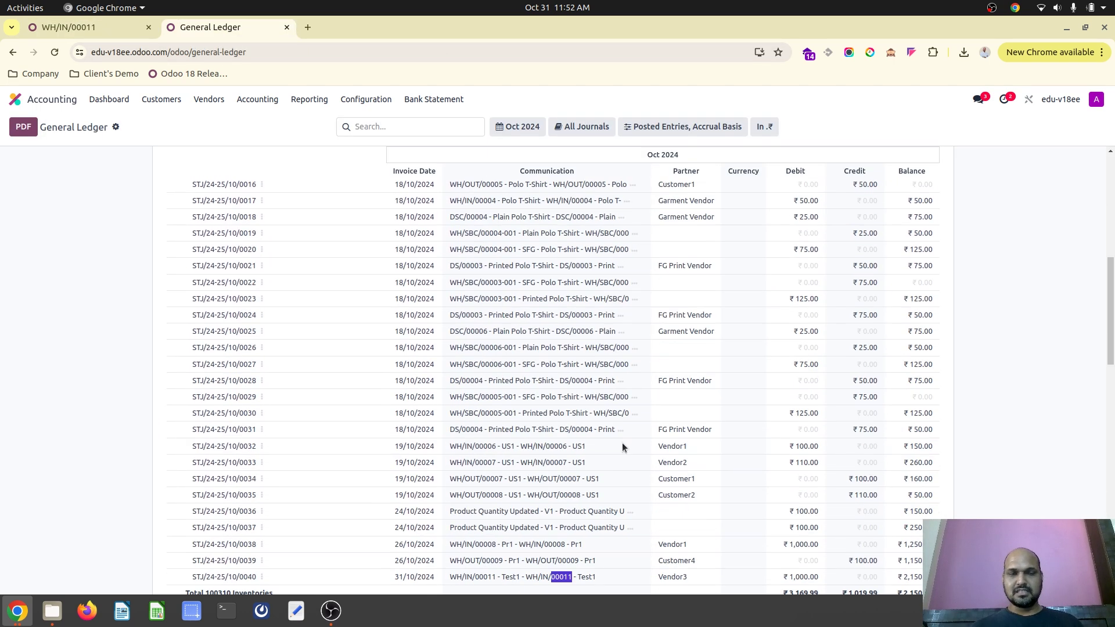
Switch from the General Ledger to the Purchase app and start a new request for quotation for Vendor3
{"action": "left_click", "coordinate": [120, 30]}
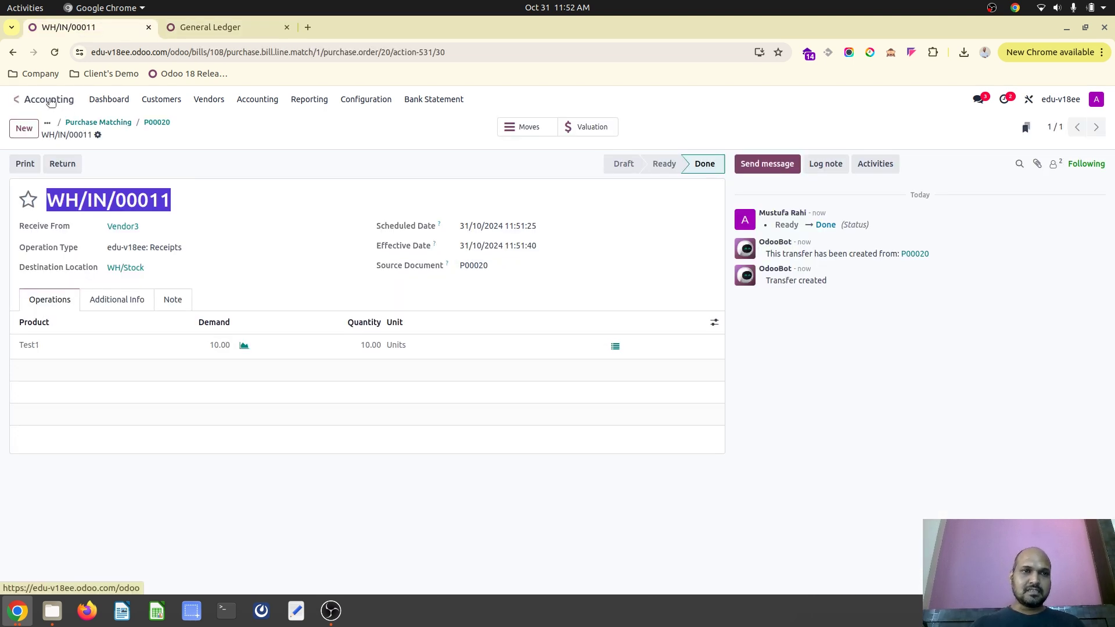
{"action": "left_click", "coordinate": [15, 99]}
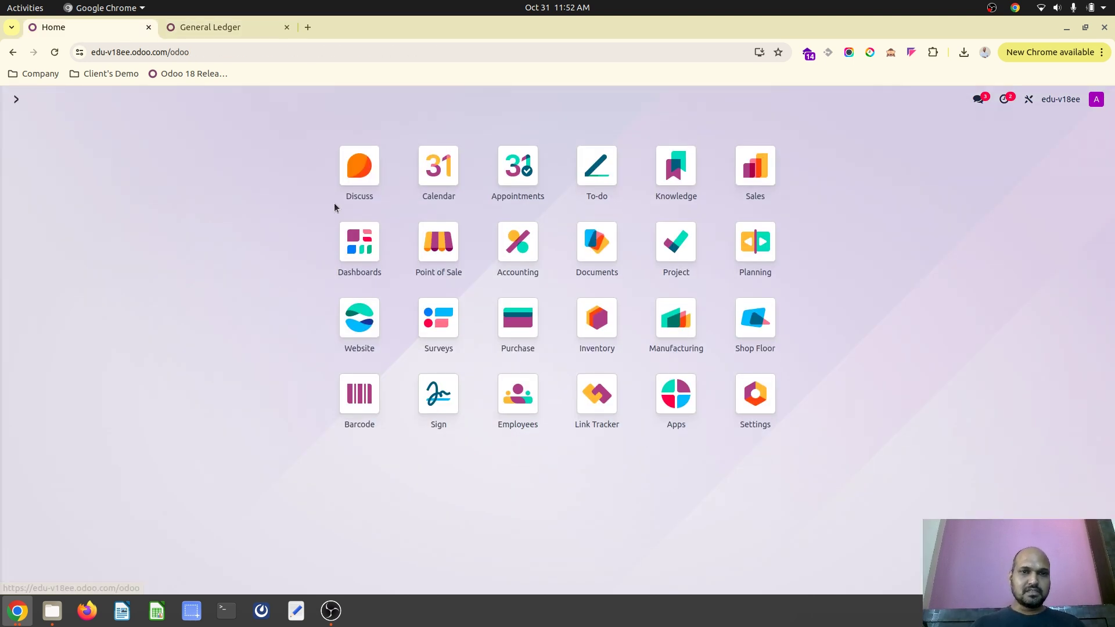
{"action": "left_click", "coordinate": [523, 331]}
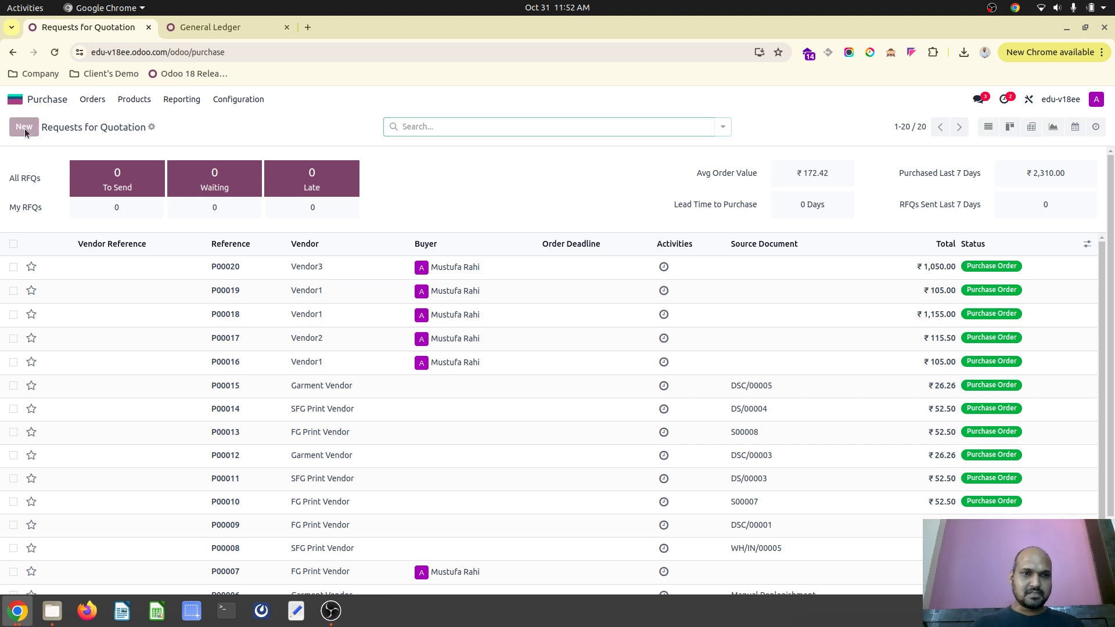
{"action": "left_click", "coordinate": [24, 127]}
{"action": "type", "text": "vend"}
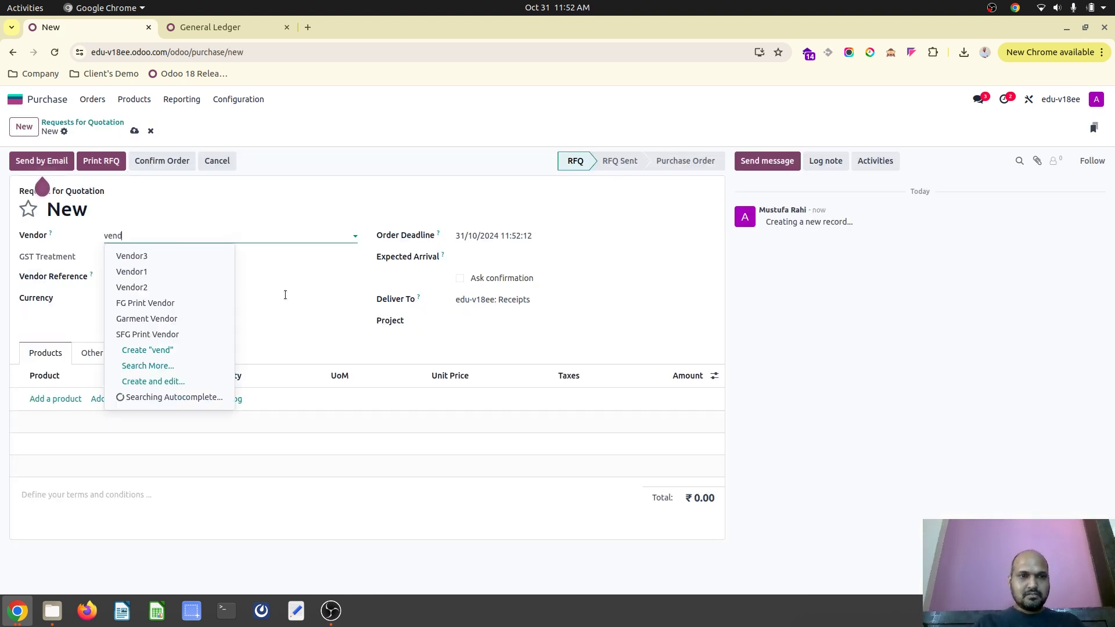
{"action": "left_click", "coordinate": [210, 263]}
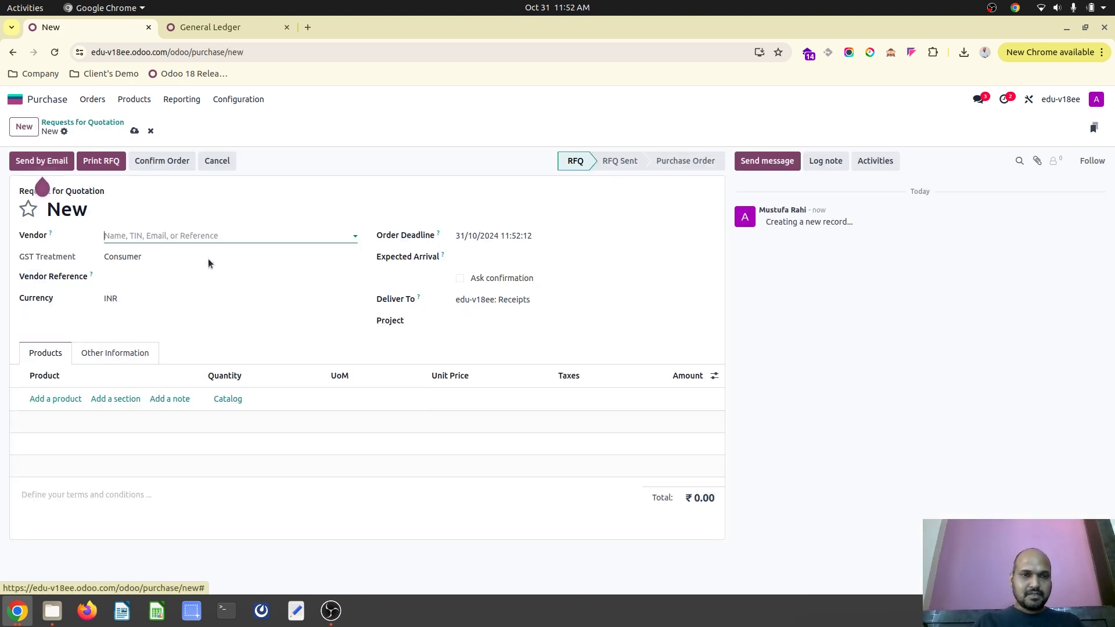
Add Test1 and Test2 as product lines, set Test2's unit price to 100, and confirm the order
{"action": "left_click", "coordinate": [57, 400]}
{"action": "type", "text": "tes"}
{"action": "left_click", "coordinate": [66, 417]}
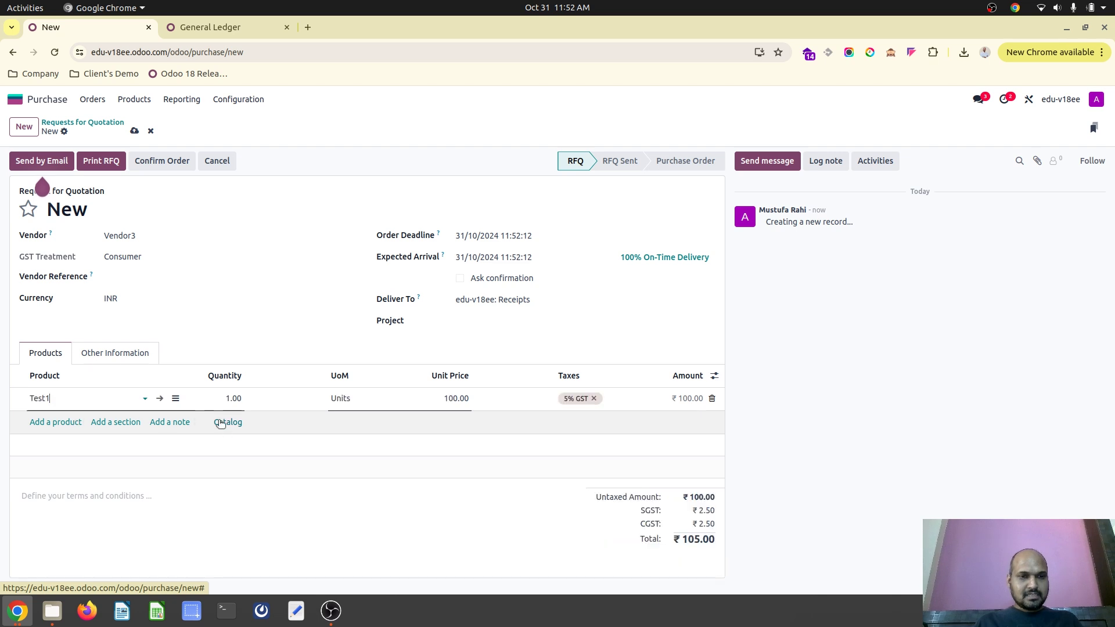
{"action": "left_click", "coordinate": [65, 422]}
{"action": "type", "text": "test"}
{"action": "left_click", "coordinate": [76, 455]}
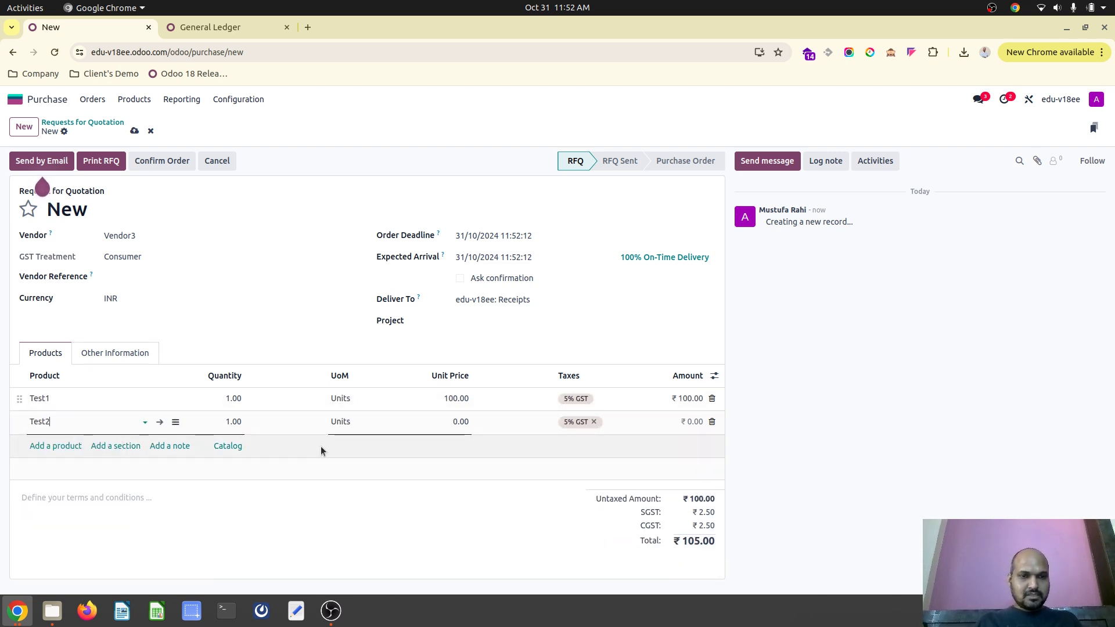
{"action": "left_click", "coordinate": [453, 421]}
{"action": "type", "text": "100"}
{"action": "left_click", "coordinate": [166, 162]}
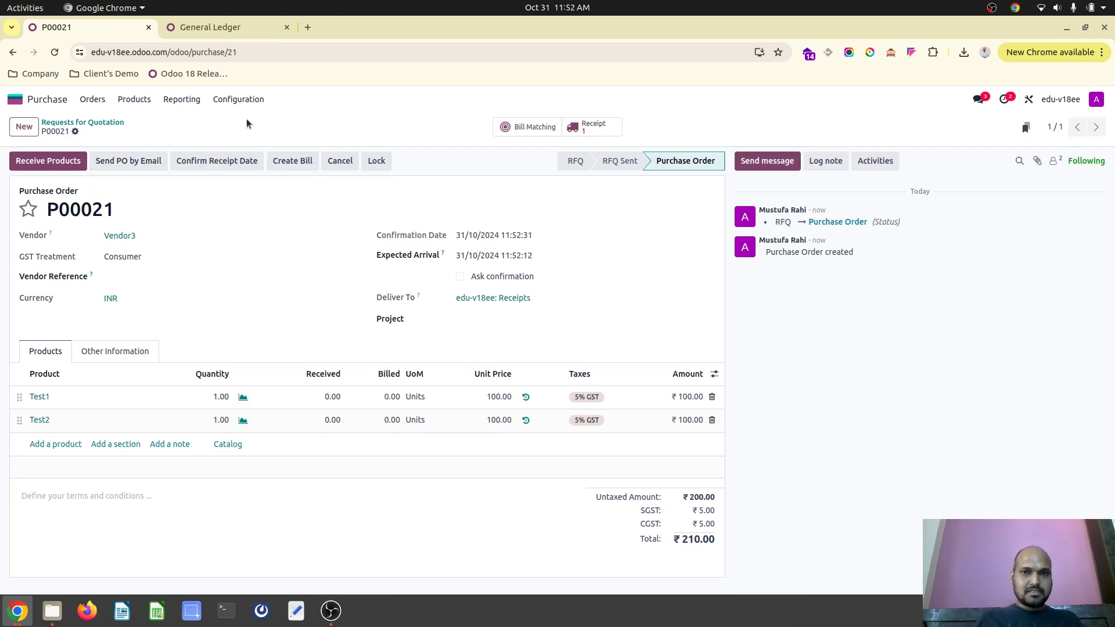
Leave the purchase order and open the list of vendor bills in Accounting
{"action": "left_click", "coordinate": [15, 99]}
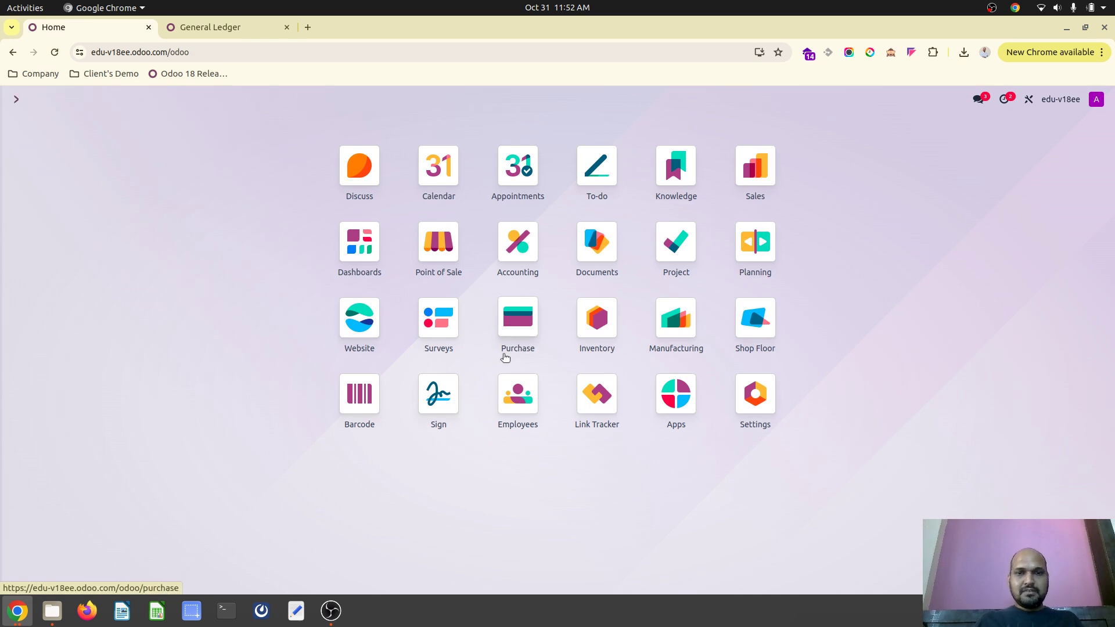
{"action": "type", "text": "vend"}
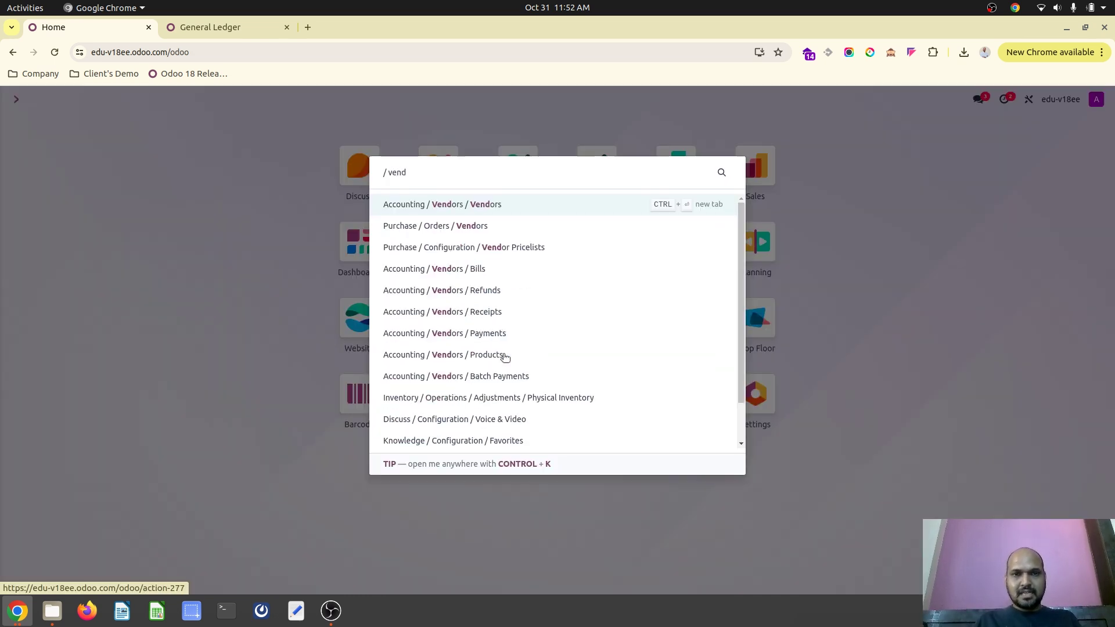
{"action": "key", "text": "Return"}
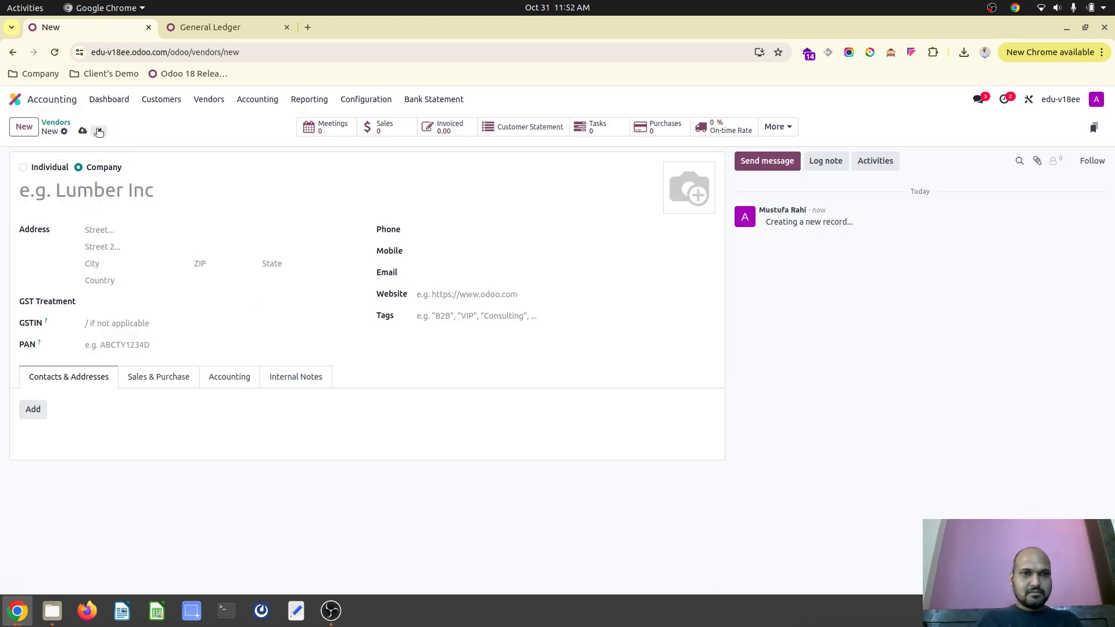
{"action": "left_click", "coordinate": [58, 122]}
{"action": "left_click", "coordinate": [216, 103]}
{"action": "left_click", "coordinate": [208, 121]}
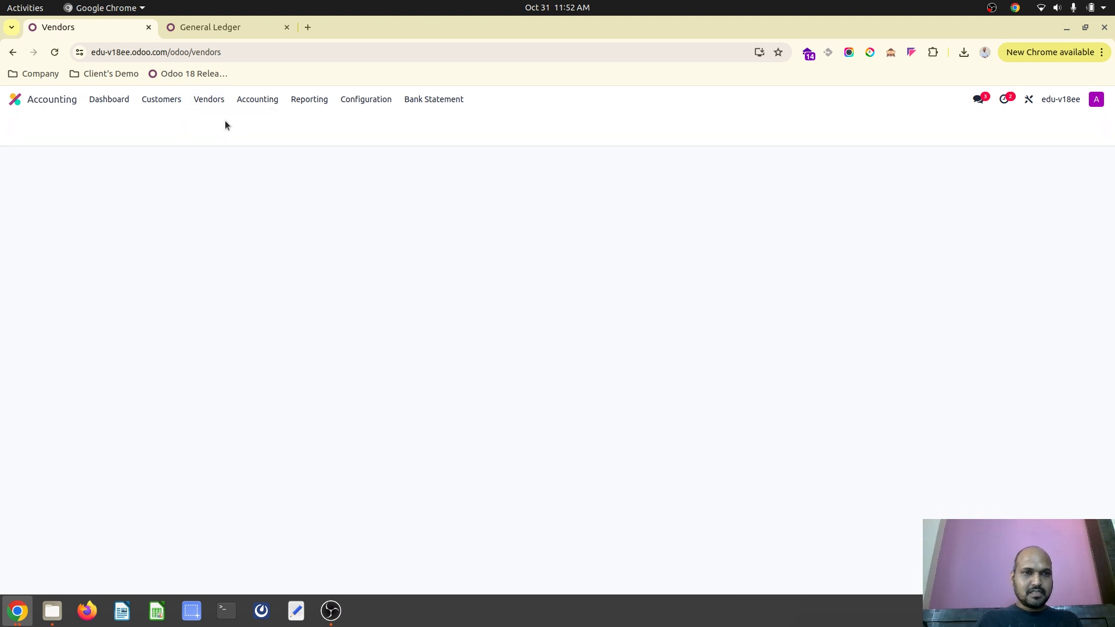
Start a new vendor bill for Vendor3 and open the purchase orders and old bills offered for auto-completion
{"action": "left_click", "coordinate": [26, 127]}
{"action": "type", "text": "vend"}
{"action": "key", "text": "BackSpace"}
{"action": "key", "text": "BackSpace"}
{"action": "key", "text": "BackSpace"}
{"action": "key", "text": "BackSpace"}
{"action": "left_click", "coordinate": [141, 320]}
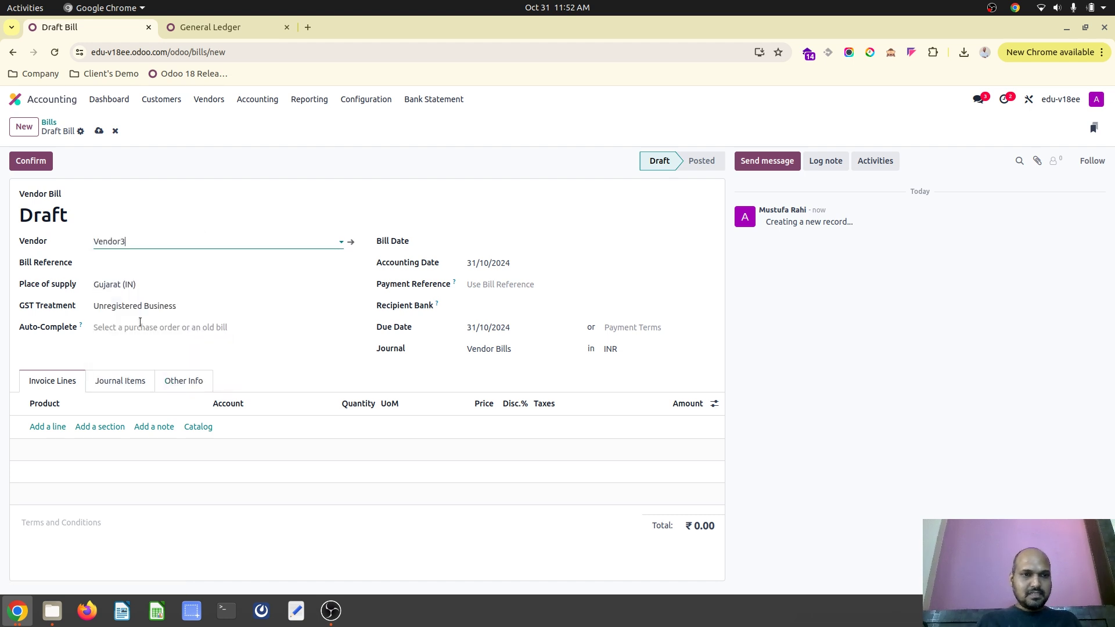
{"action": "left_click", "coordinate": [139, 328]}
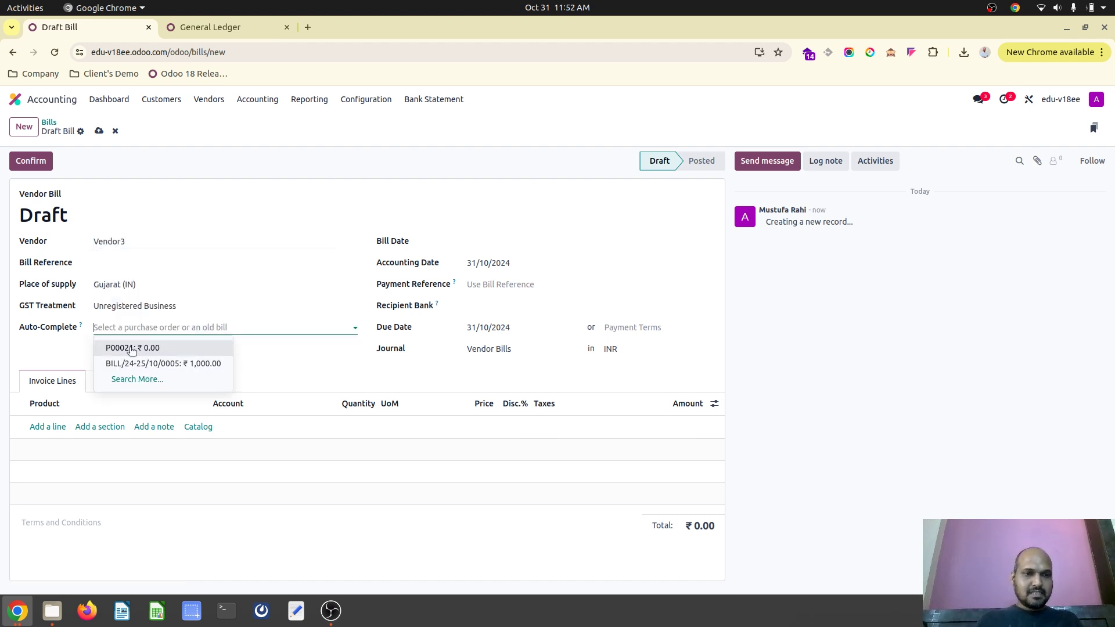
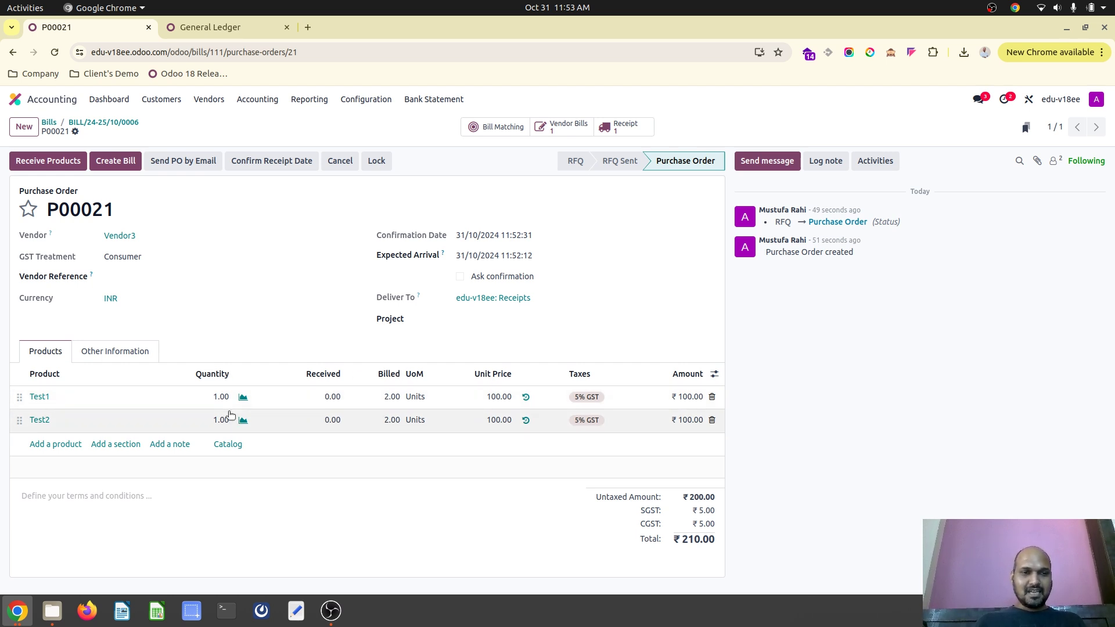
Leave the order and its vendor bill, and reopen purchase order P00021 from the Purchase app
{"action": "left_click", "coordinate": [119, 124]}
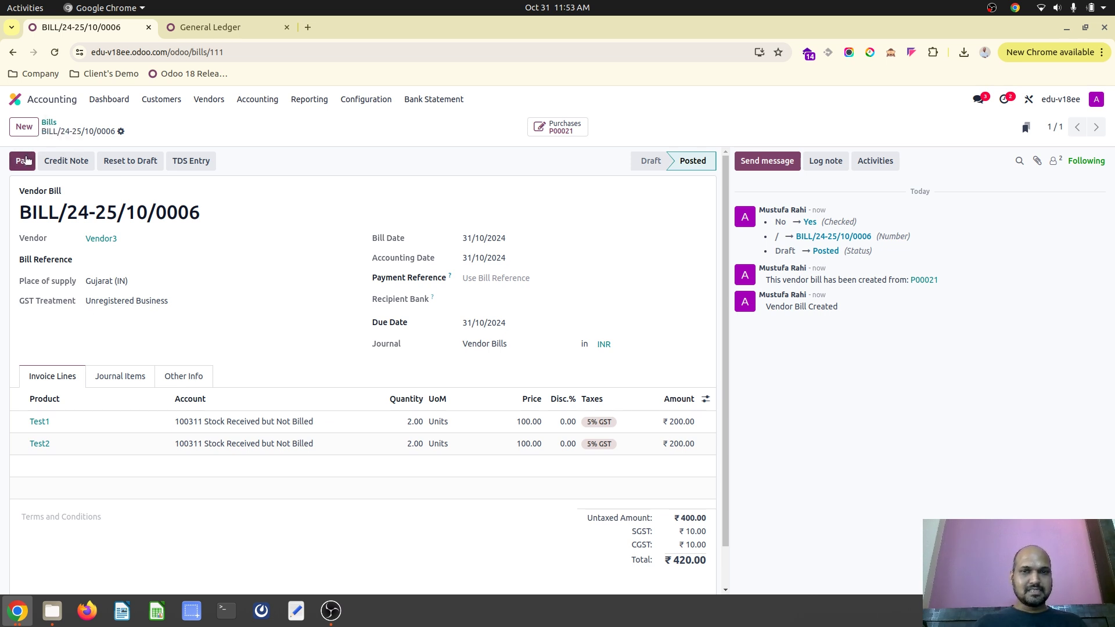
{"action": "left_click", "coordinate": [49, 123]}
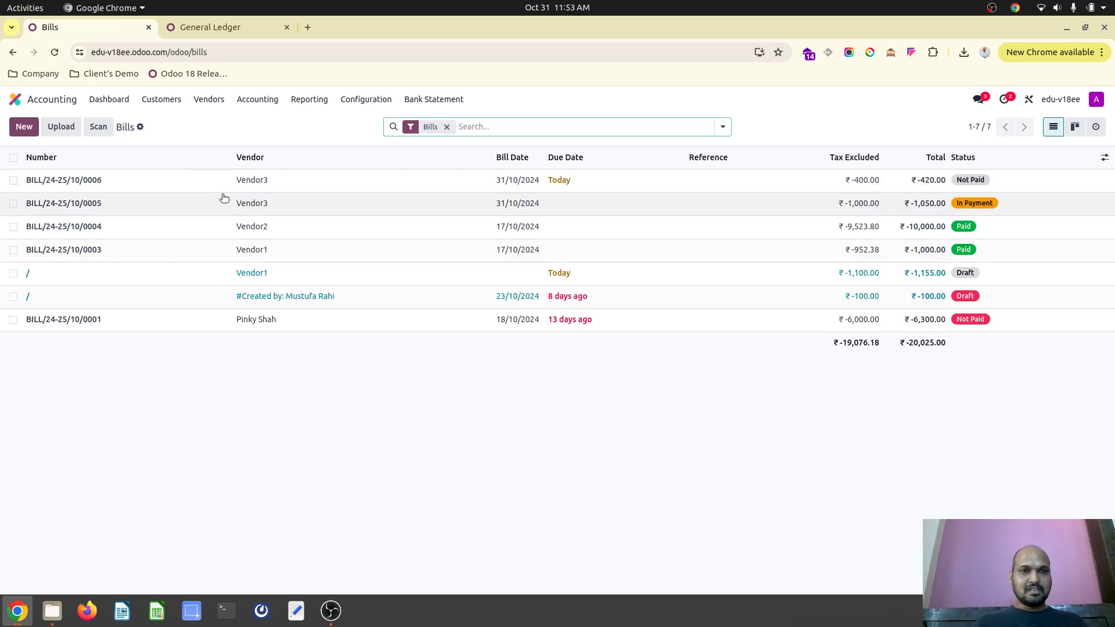
{"action": "left_click", "coordinate": [74, 101]}
{"action": "type", "text": "p"}
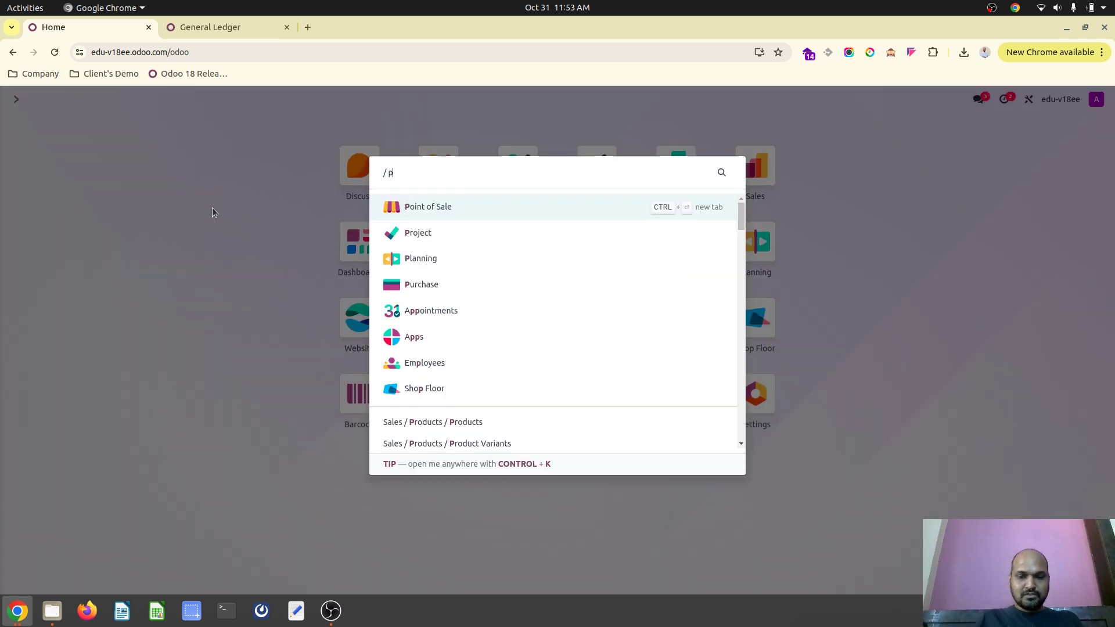
{"action": "type", "text": "urc"}
{"action": "key", "text": "Return"}
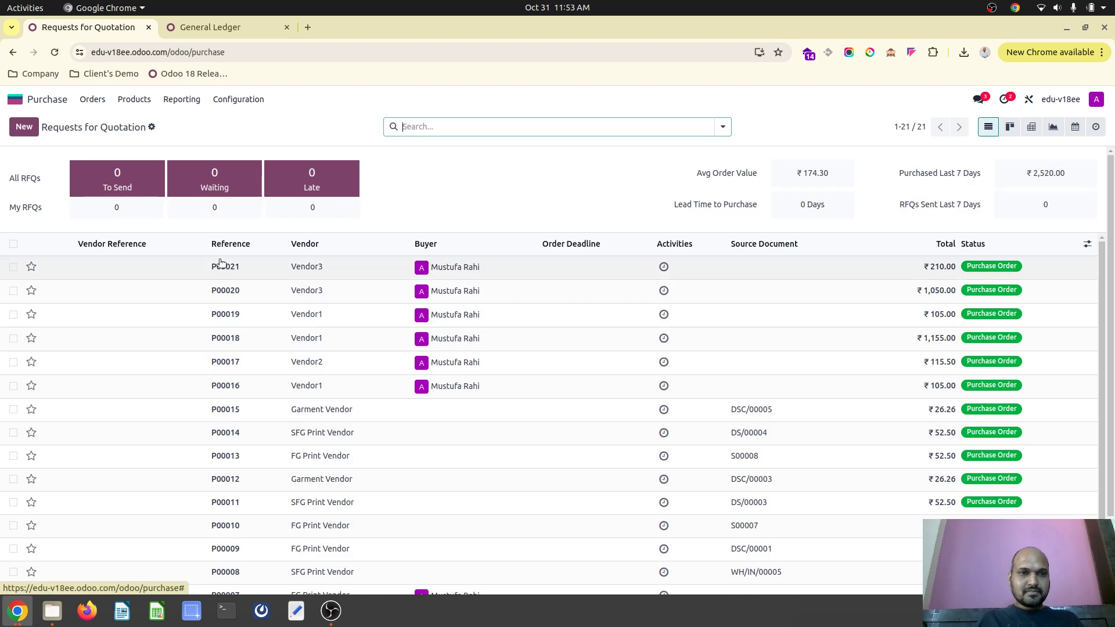
{"action": "left_click", "coordinate": [239, 272]}
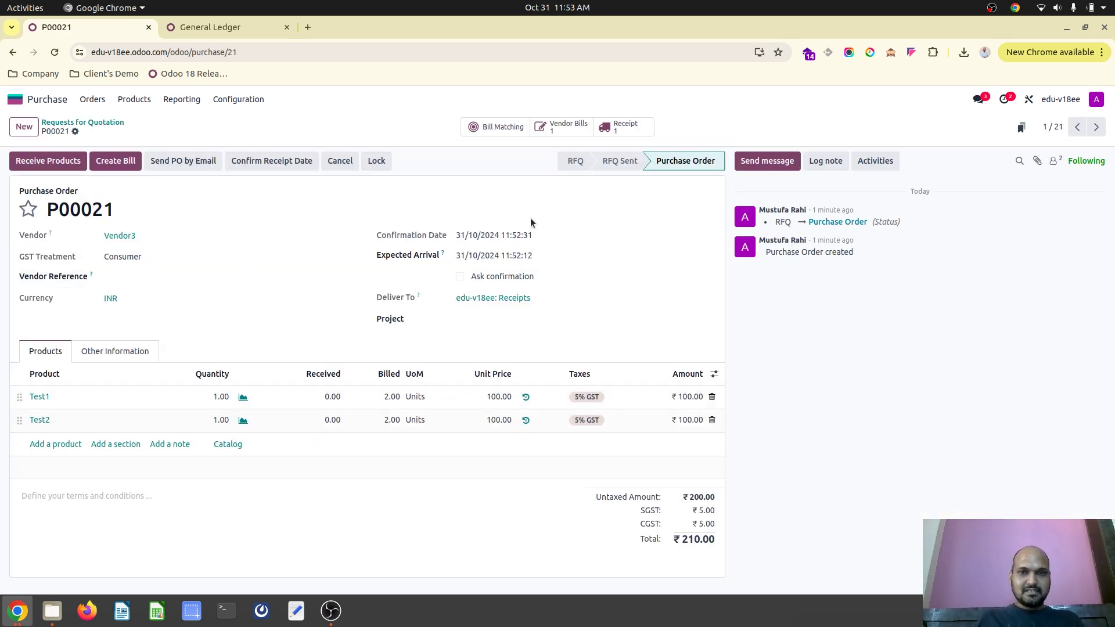
On the order's receipt, set the quantities of Test1 and Test2 to 2 units each and validate the receipt
{"action": "left_click", "coordinate": [610, 129]}
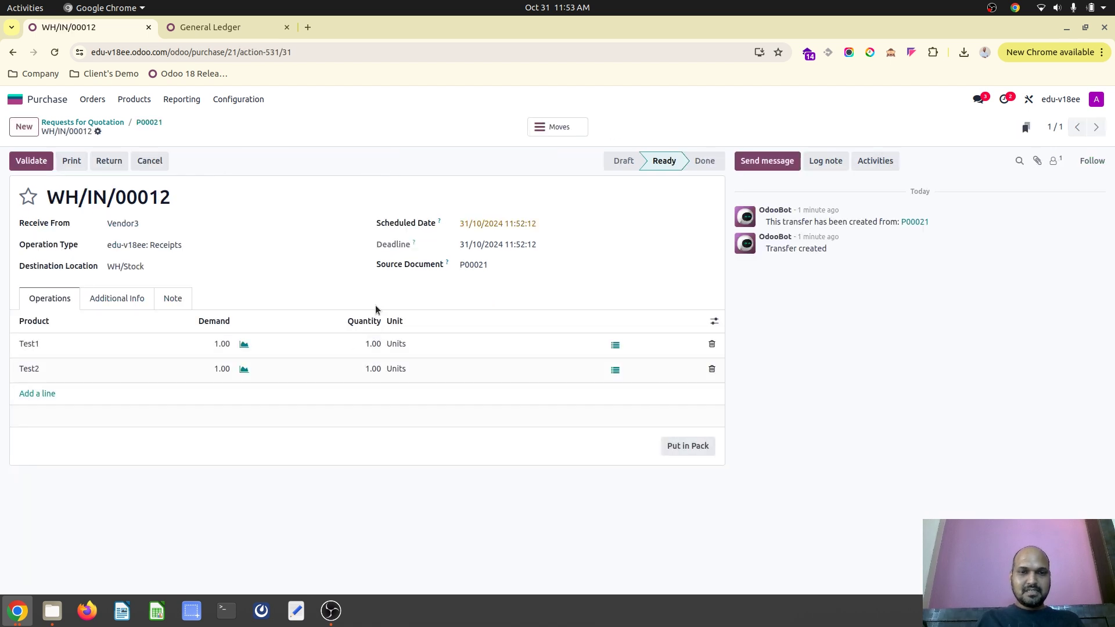
{"action": "left_click", "coordinate": [366, 356]}
{"action": "type", "text": "2"}
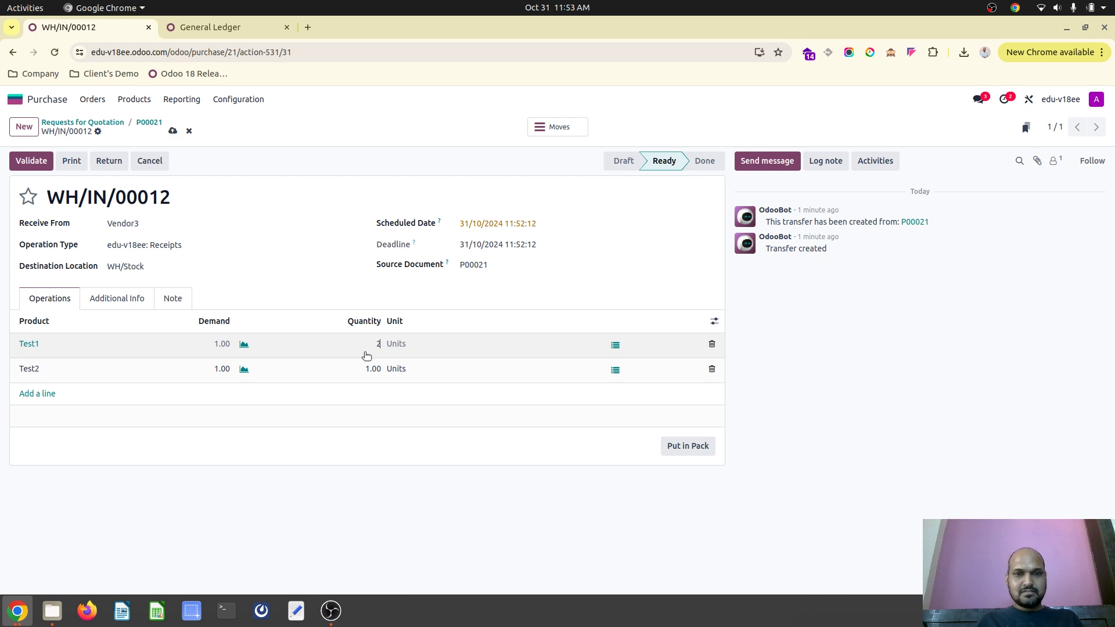
{"action": "left_click", "coordinate": [368, 369]}
{"action": "type", "text": "2"}
{"action": "left_click", "coordinate": [361, 437]}
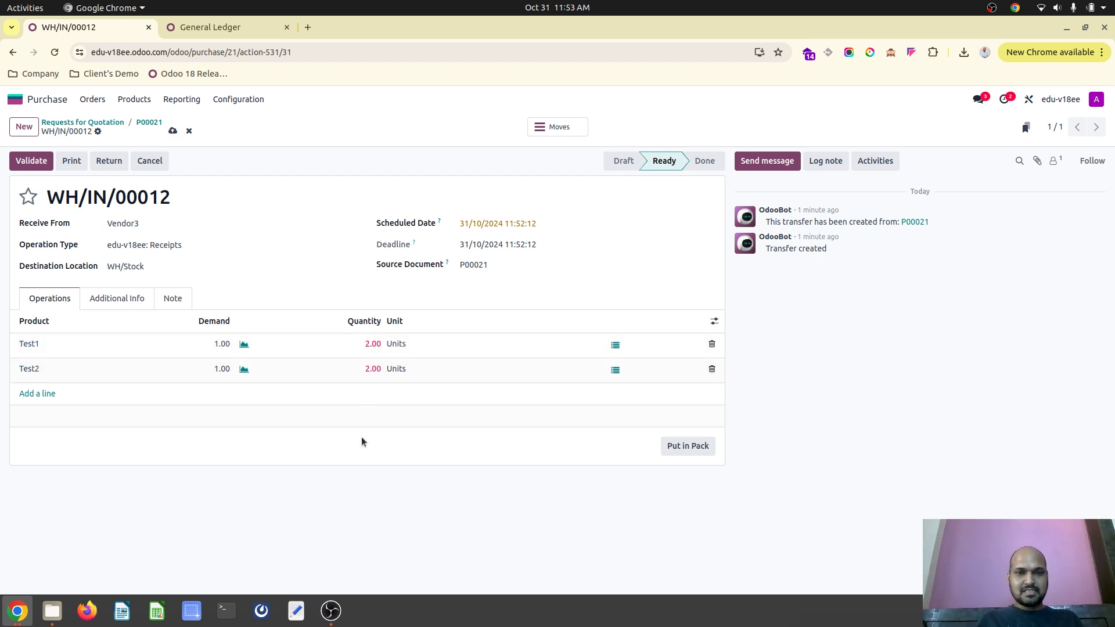
{"action": "left_click", "coordinate": [30, 160]}
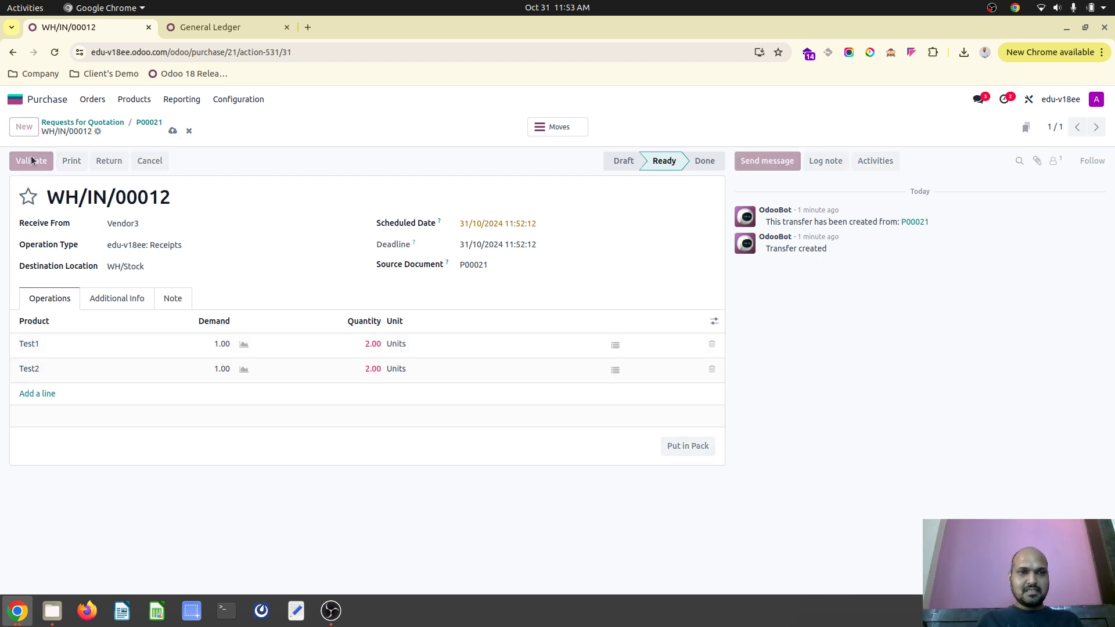
Check the order's received and billed quantities and its linked vendor bill, and return to the requests for quotation
{"action": "left_click", "coordinate": [149, 122]}
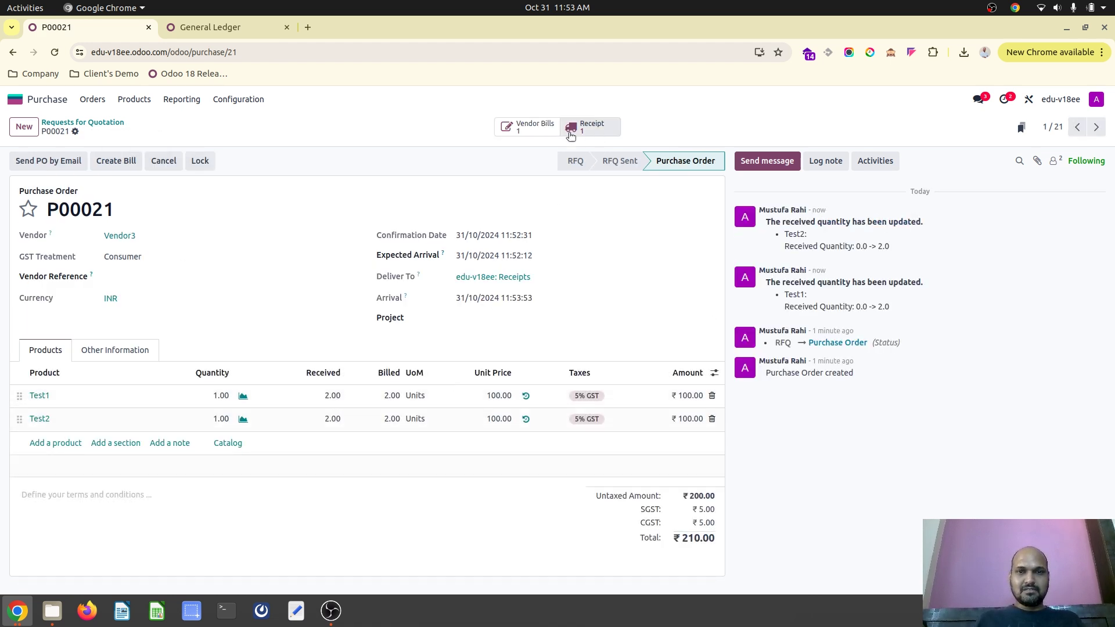
{"action": "left_click", "coordinate": [536, 133]}
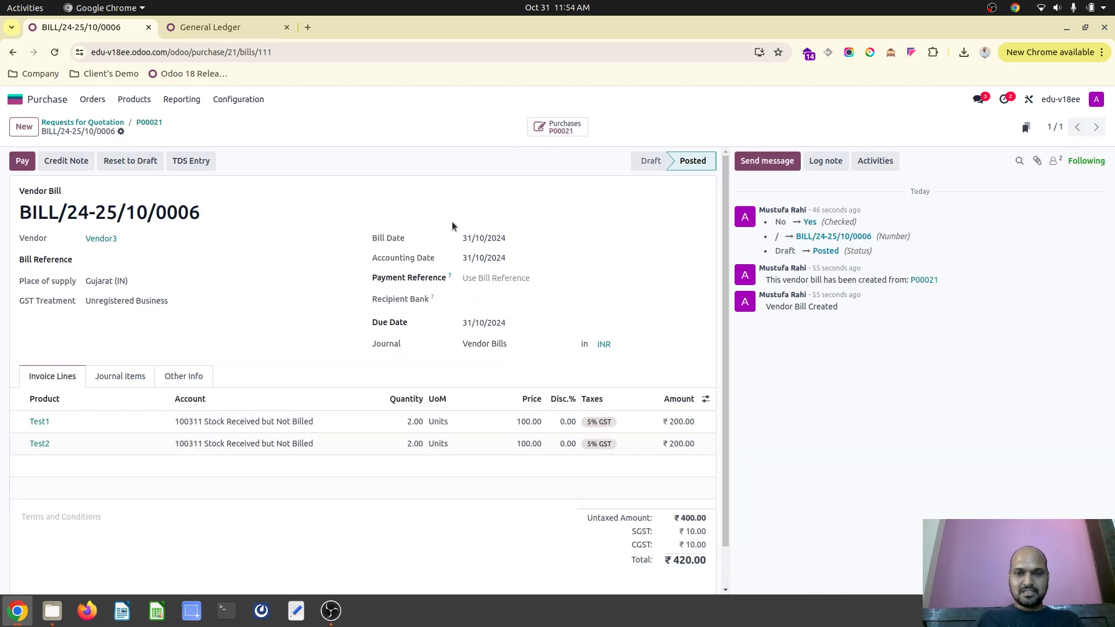
{"action": "left_click", "coordinate": [110, 119]}
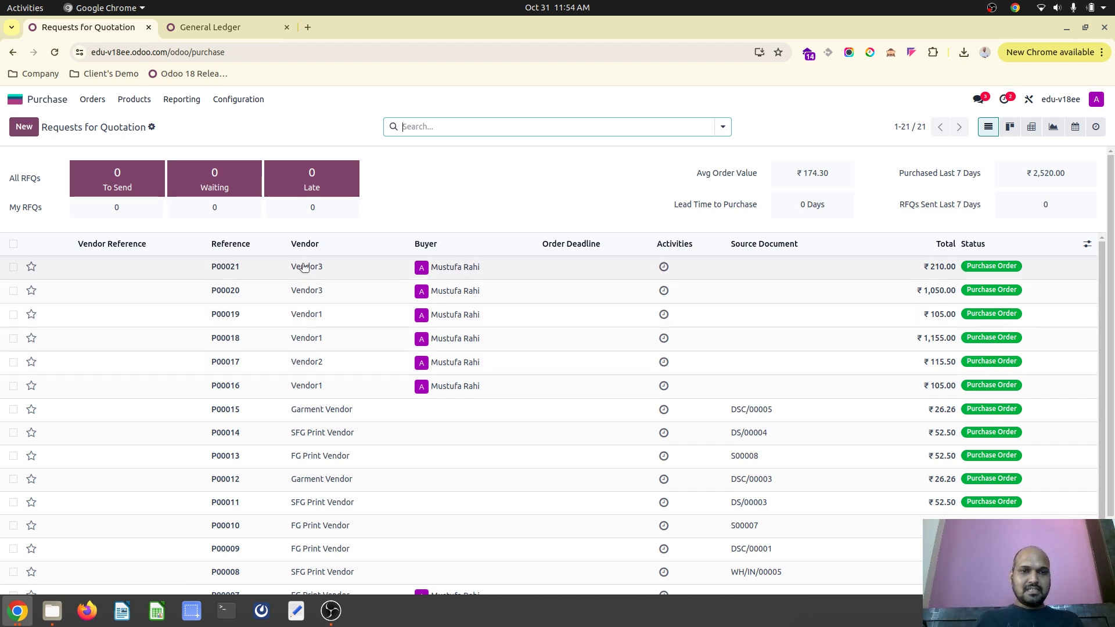
Create a new request for quotation for Vendor3 with 2 units of Test1
{"action": "left_click", "coordinate": [24, 126]}
{"action": "left_click", "coordinate": [155, 237]}
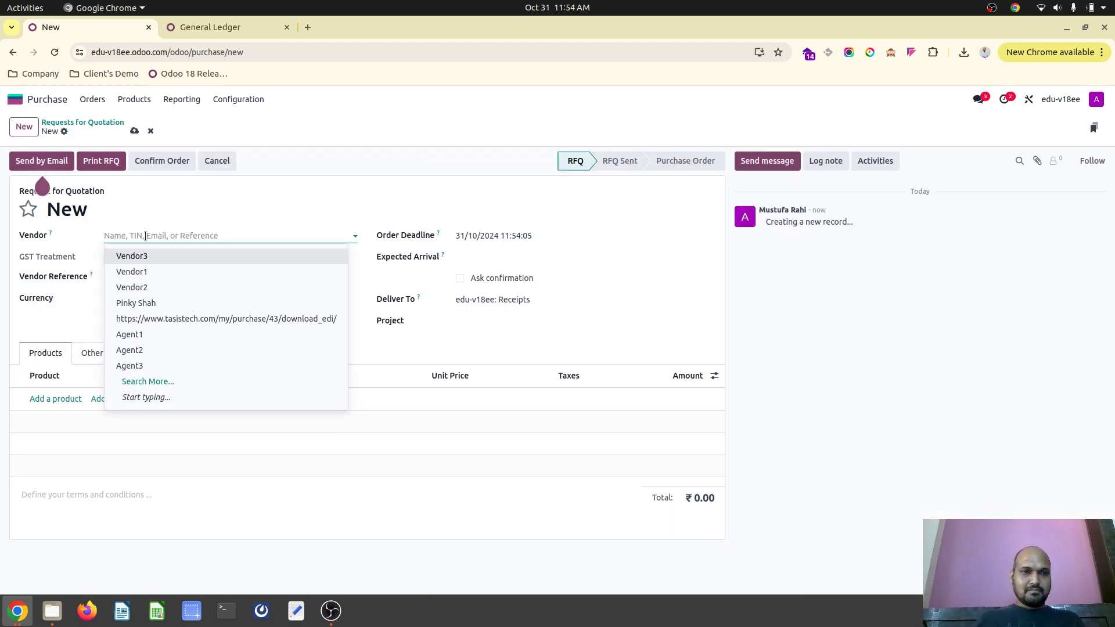
{"action": "left_click", "coordinate": [159, 255]}
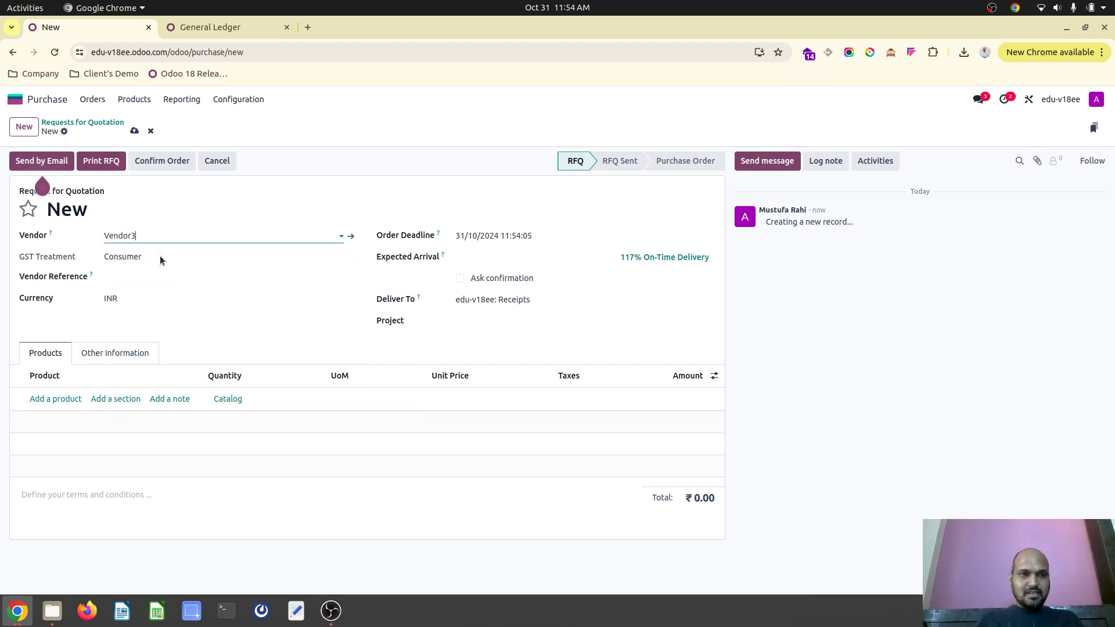
{"action": "left_click", "coordinate": [63, 398]}
{"action": "type", "text": "tes"}
{"action": "left_click", "coordinate": [74, 418]}
{"action": "left_click", "coordinate": [225, 398]}
{"action": "type", "text": "2"}
Add 2 units of Test2 to the request for quotation and confirm the order
{"action": "left_click", "coordinate": [57, 422]}
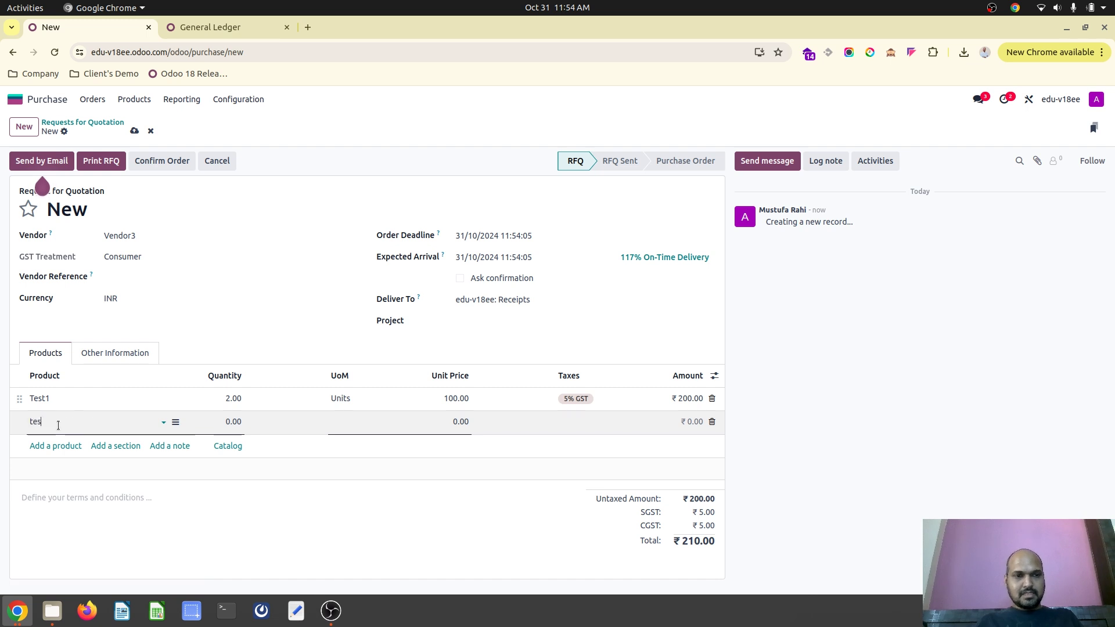
{"action": "left_click", "coordinate": [226, 421]}
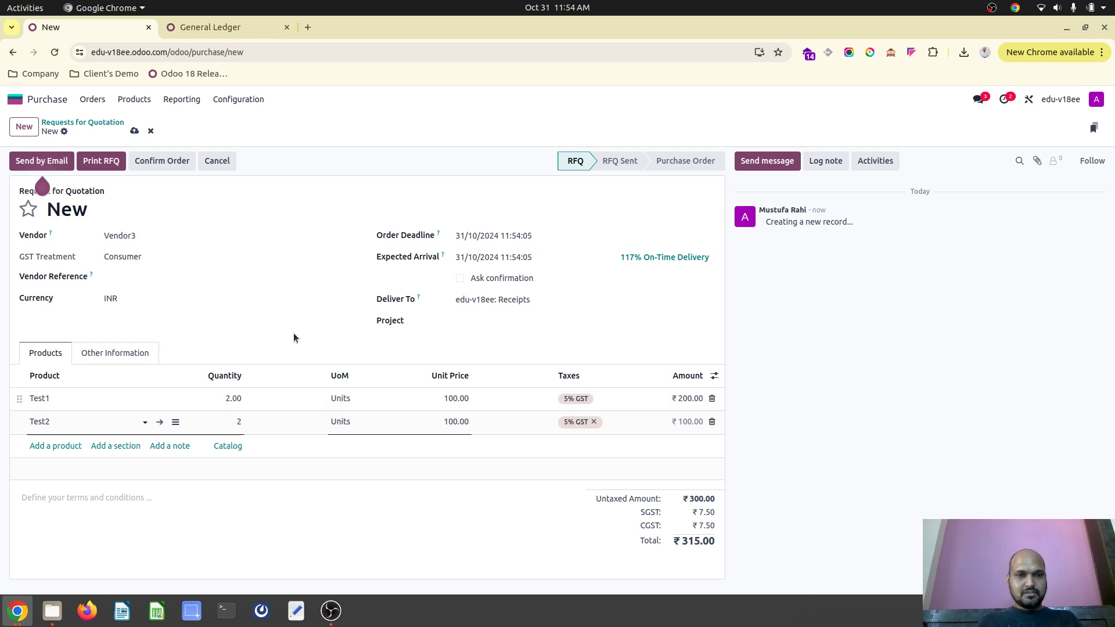
{"action": "left_click", "coordinate": [173, 162]}
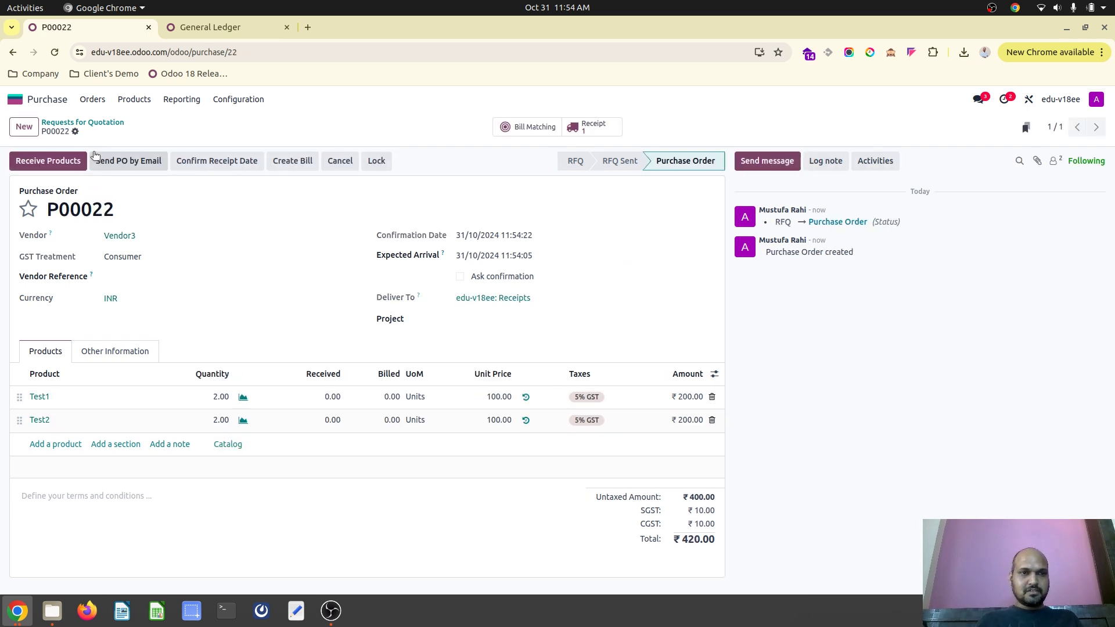
Open the vendor bills in Accounting and start a new bill for Vendor3
{"action": "left_click", "coordinate": [12, 98]}
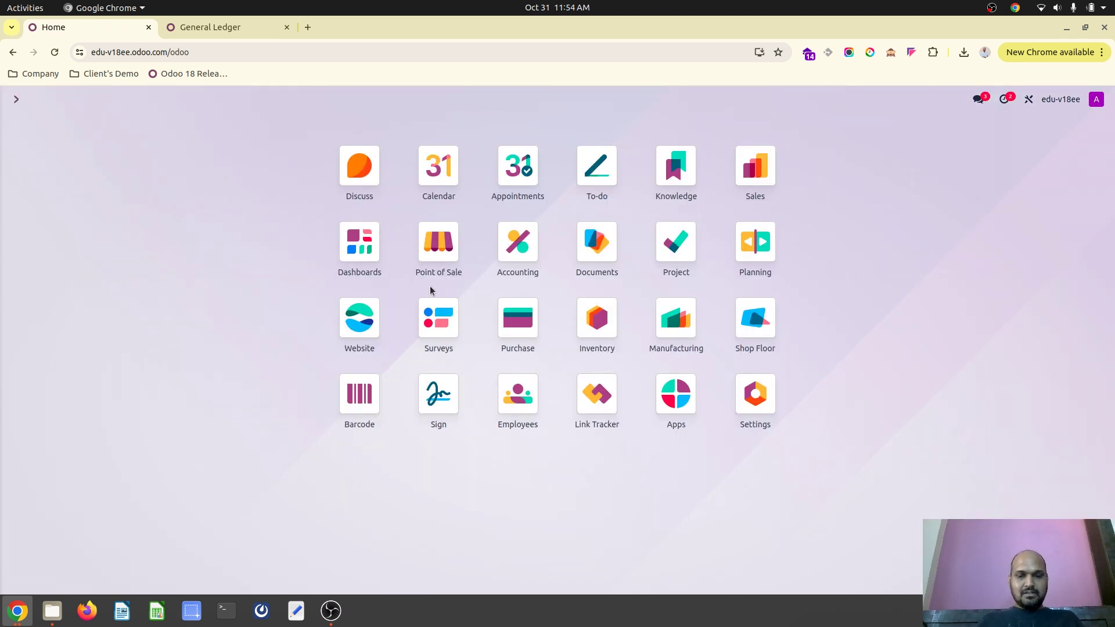
{"action": "type", "text": "vend"}
{"action": "key", "text": "Down"}
{"action": "key", "text": "Down"}
{"action": "key", "text": "Down"}
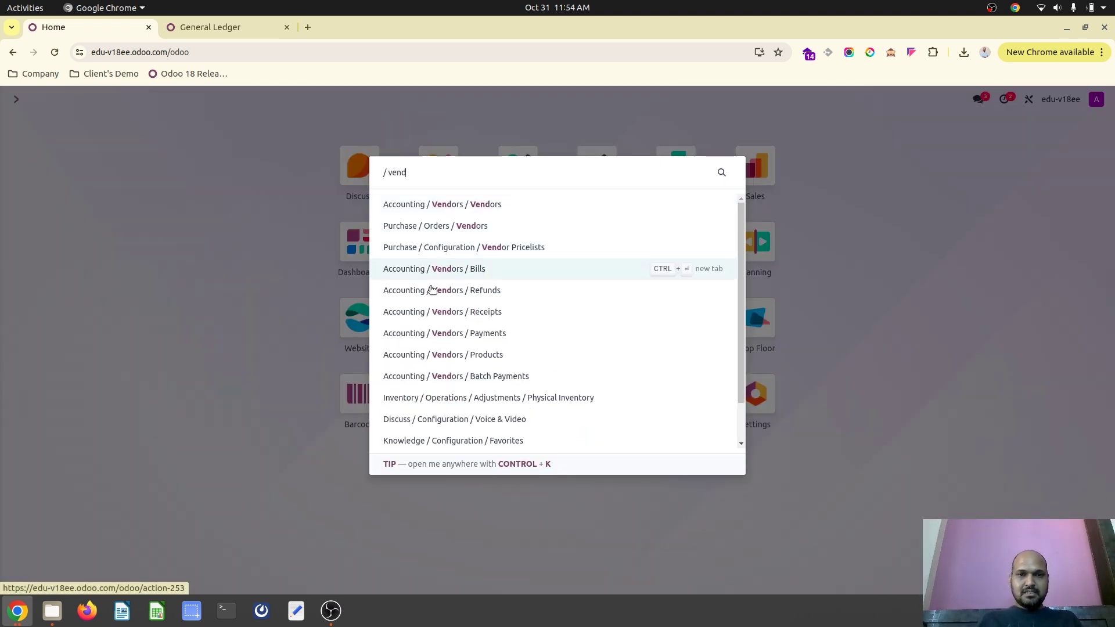
{"action": "key", "text": "Return"}
{"action": "key", "text": "alt+c"}
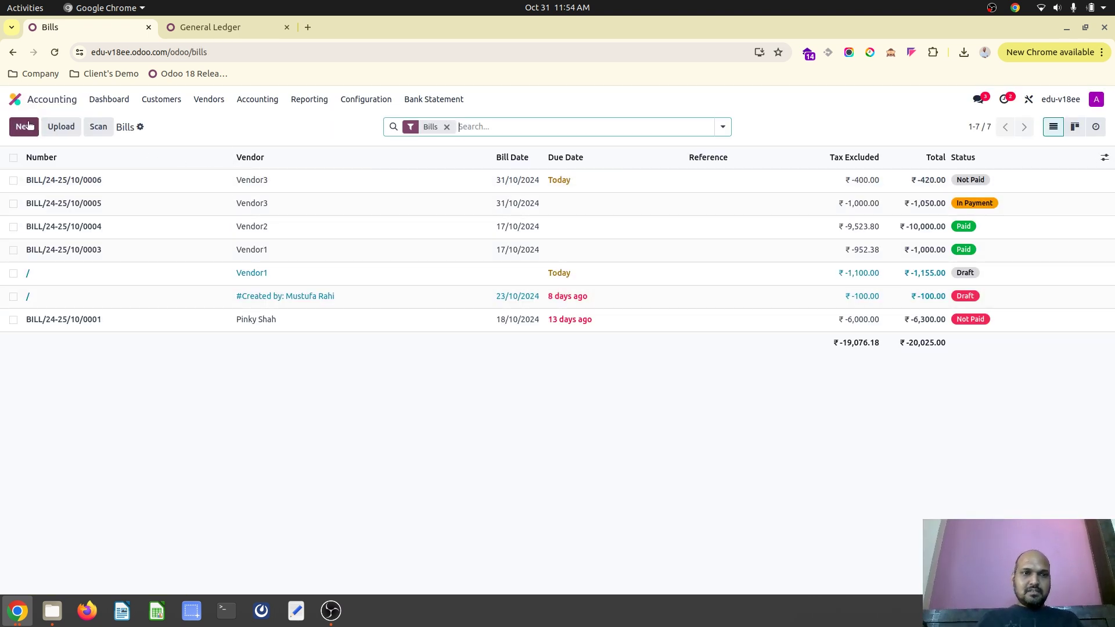
{"action": "type", "text": "ven"}
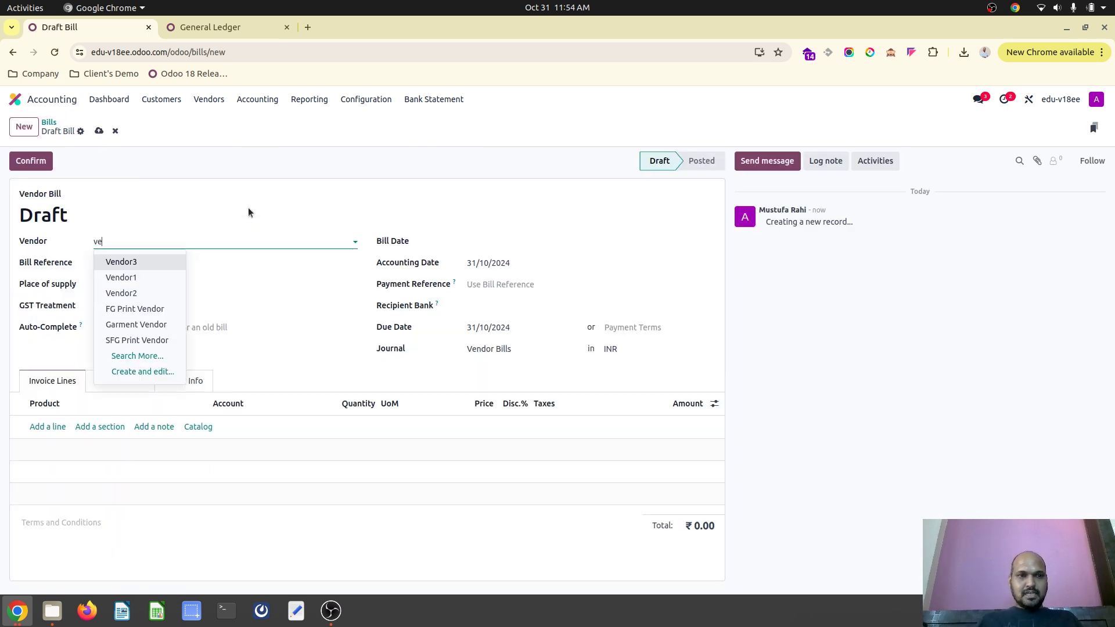
{"action": "left_click", "coordinate": [186, 261]}
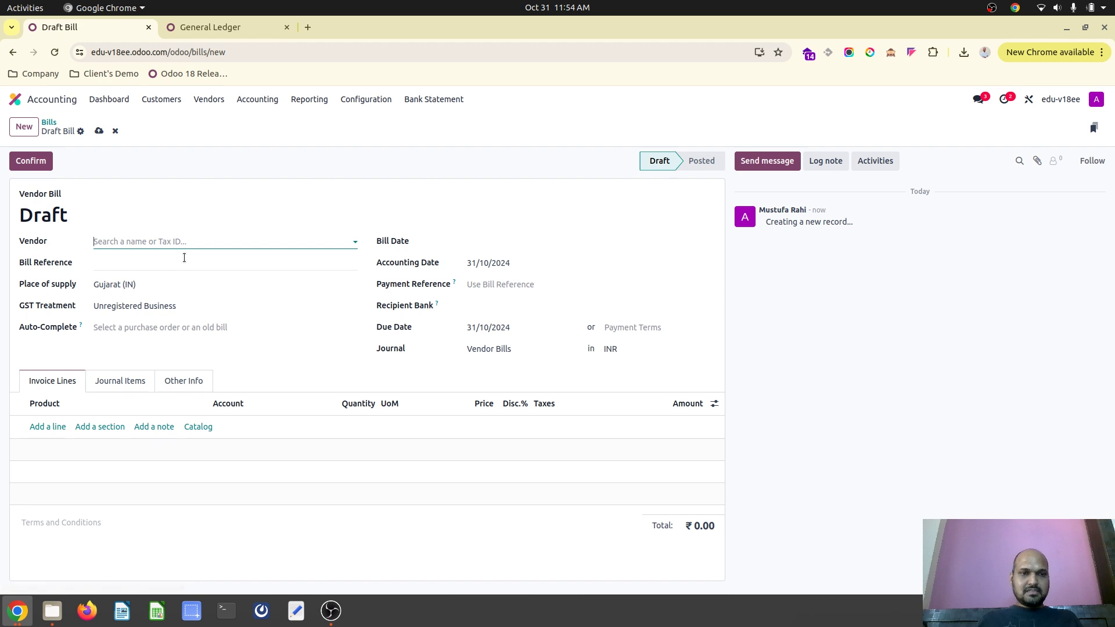
Add 2 units of Test1 to the bill, set the bill date to 31/10/2024, and save and confirm it
{"action": "left_click", "coordinate": [51, 426]}
{"action": "type", "text": "tes"}
{"action": "left_click", "coordinate": [73, 445]}
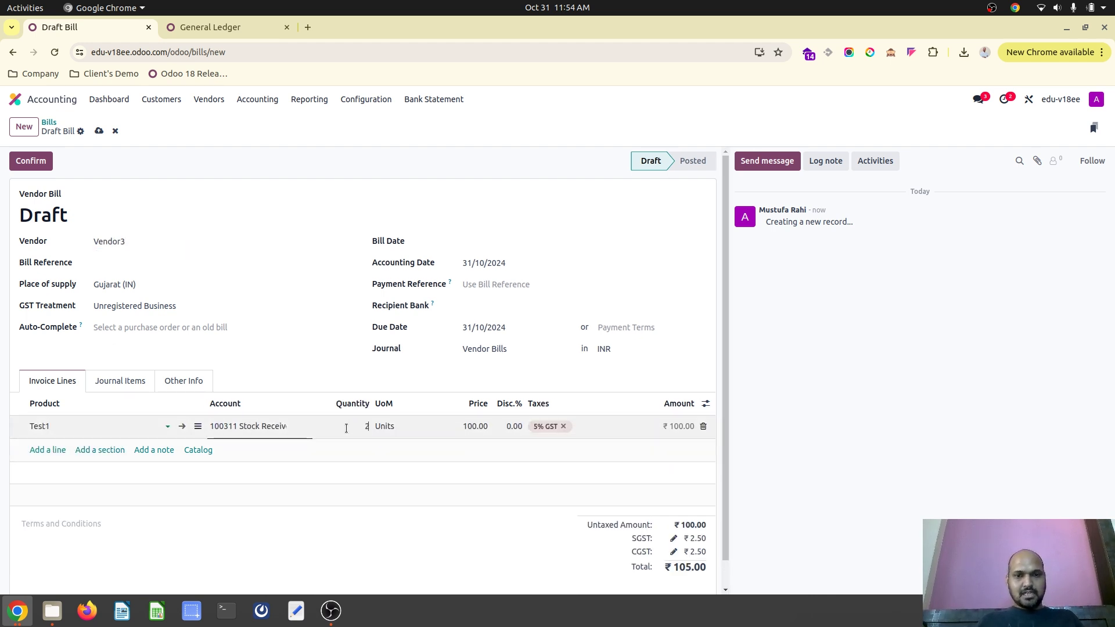
{"action": "left_click", "coordinate": [339, 360]}
{"action": "left_click", "coordinate": [506, 243]}
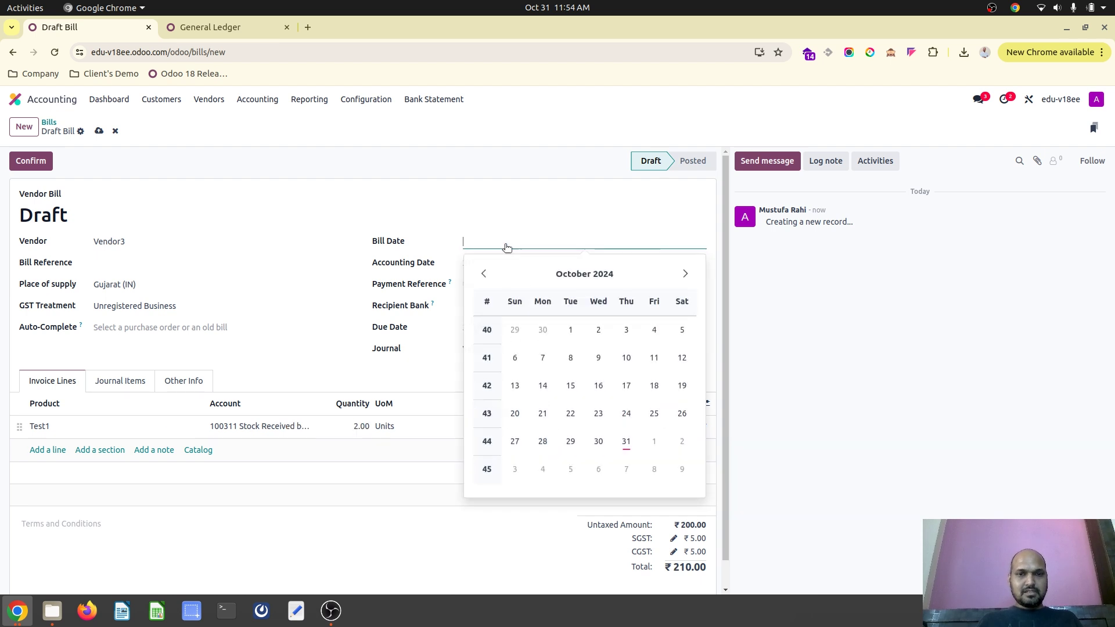
{"action": "left_click", "coordinate": [626, 442]}
{"action": "left_click", "coordinate": [99, 132]}
{"action": "left_click", "coordinate": [31, 161]}
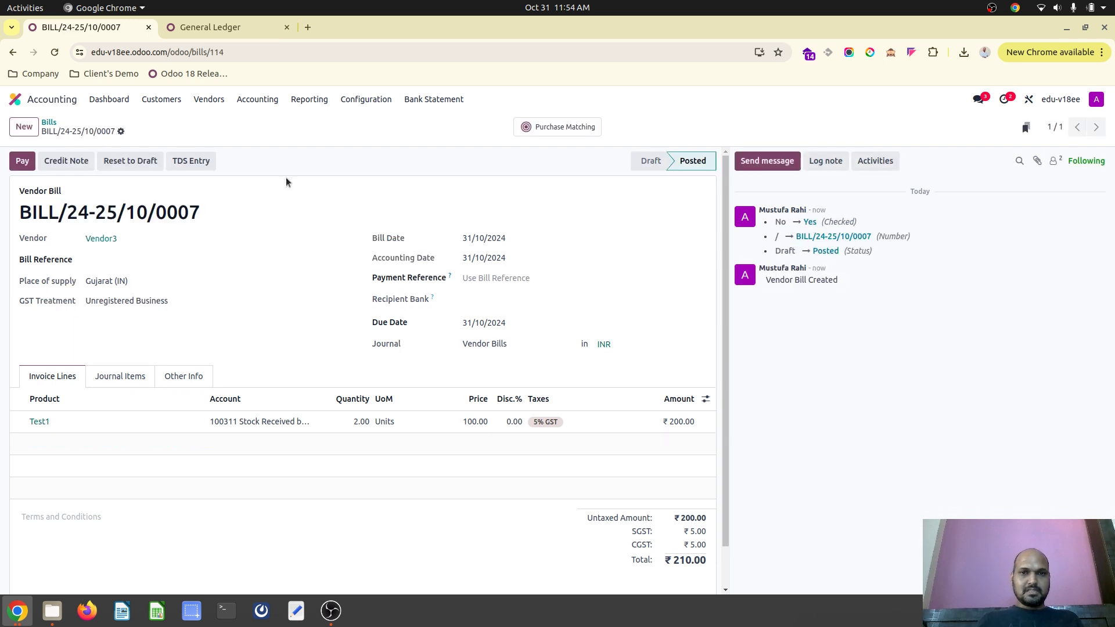
Review the purchase matching lines for the posted bill and return to the bill
{"action": "left_click", "coordinate": [548, 127]}
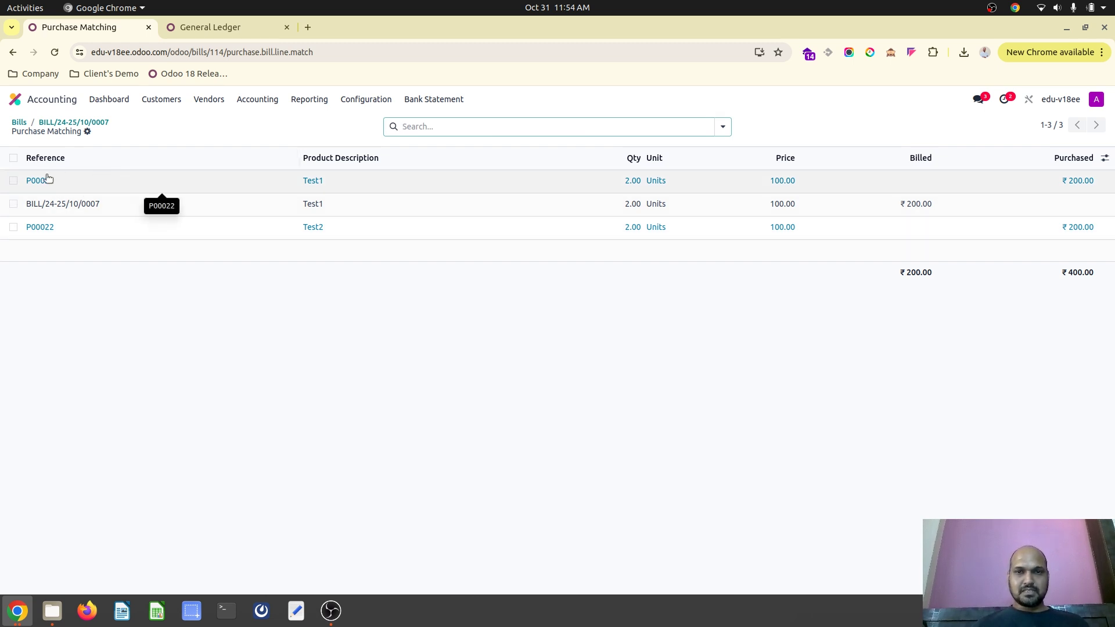
{"action": "left_click", "coordinate": [13, 181]}
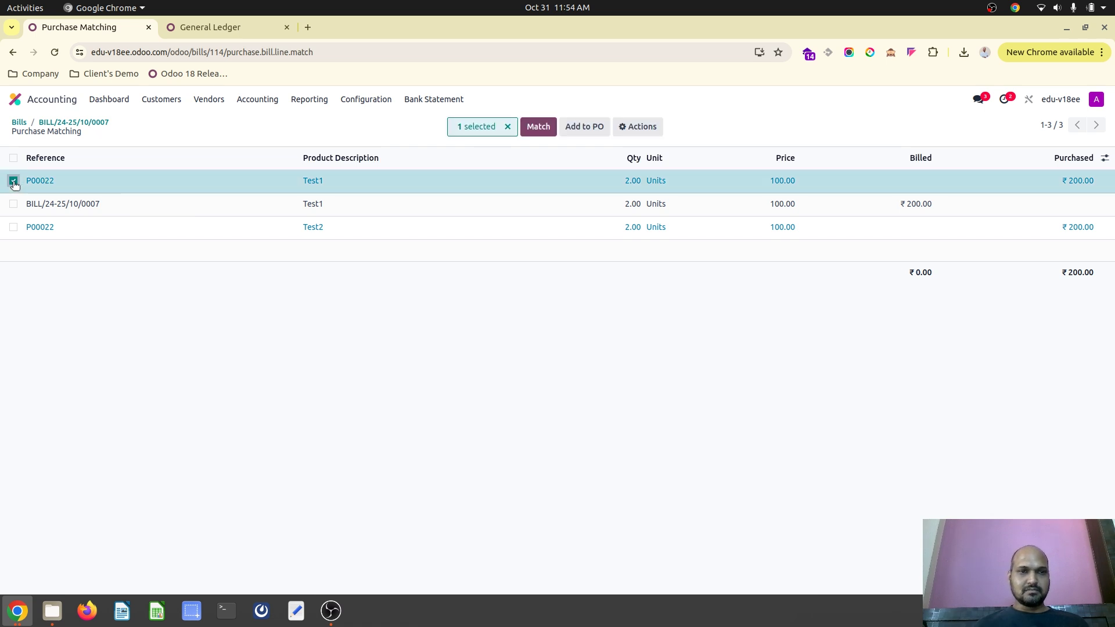
{"action": "left_click", "coordinate": [14, 181]}
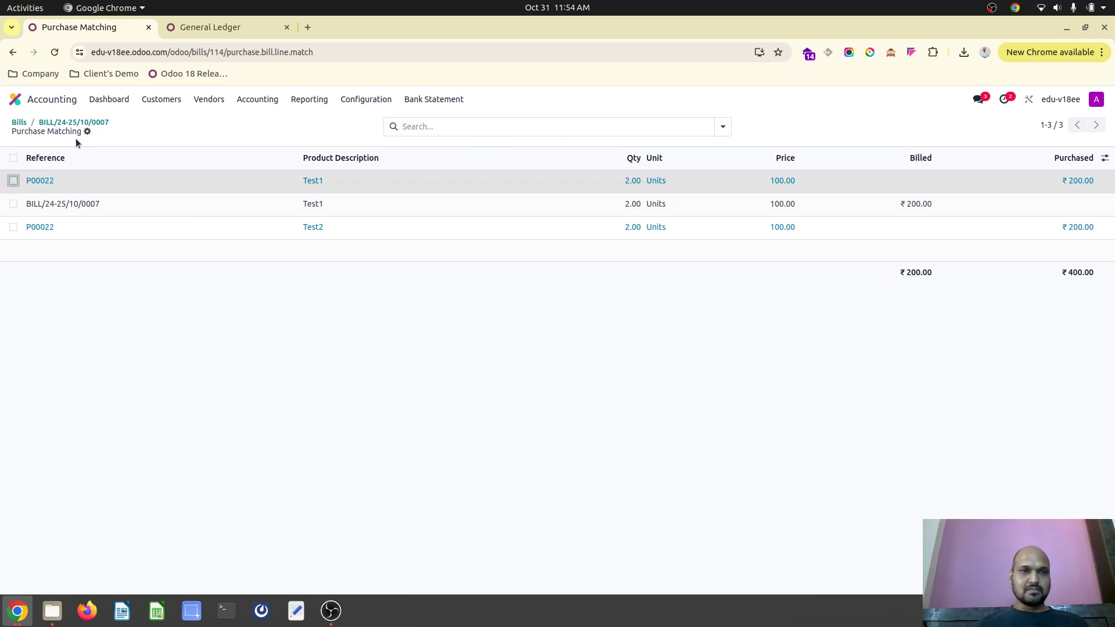
{"action": "left_click", "coordinate": [85, 123]}
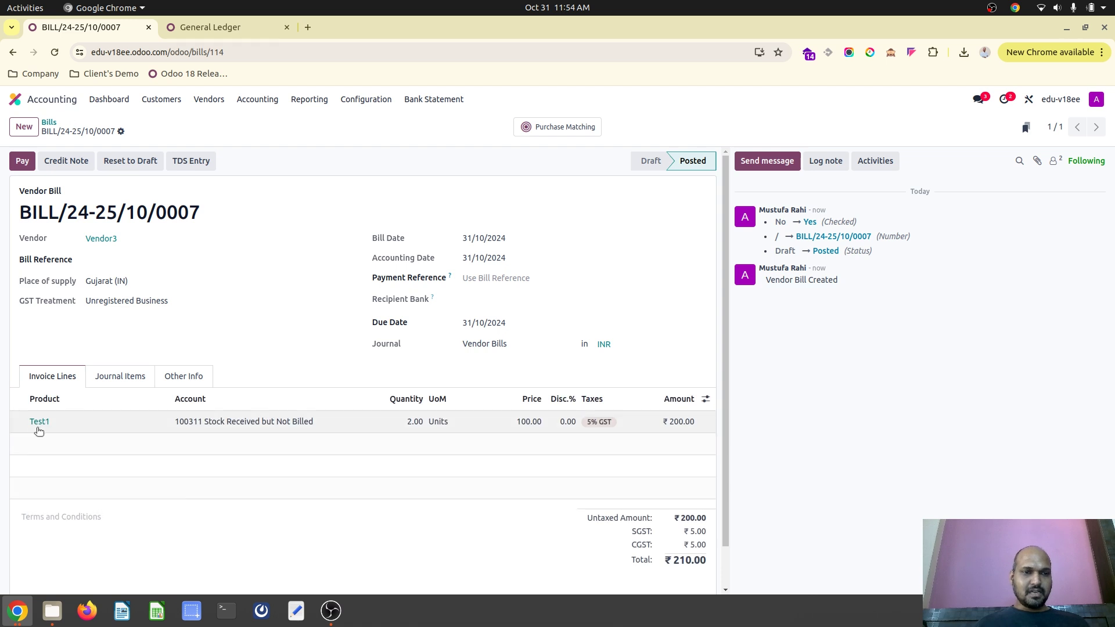
From the bill's purchase matching, match only the P00022 line for Test1
{"action": "left_click", "coordinate": [572, 127]}
{"action": "left_click", "coordinate": [13, 181]}
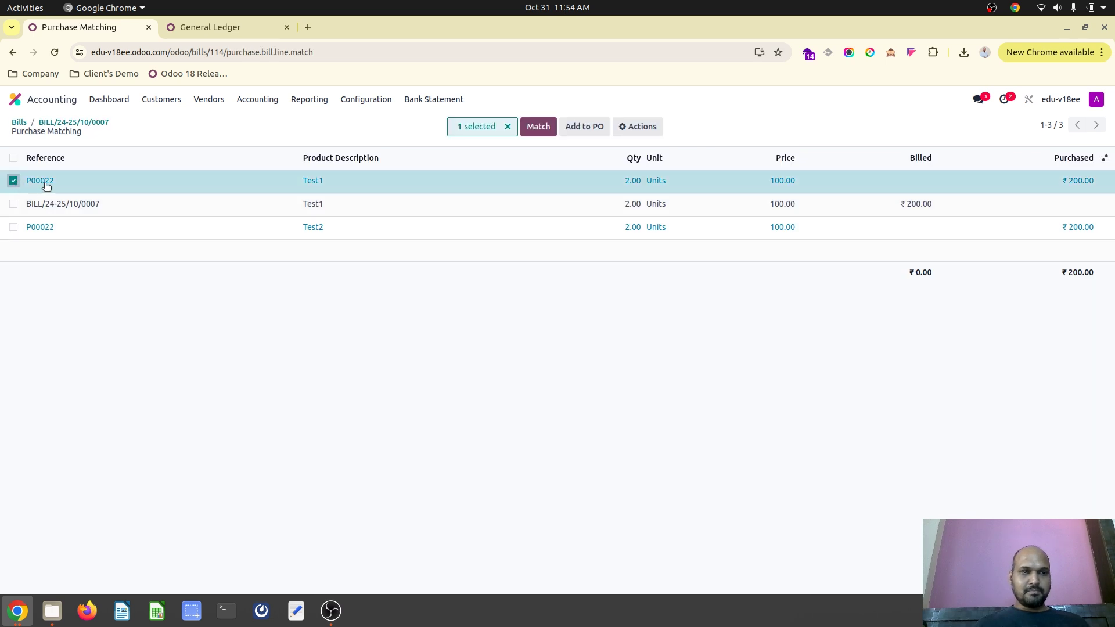
{"action": "left_click", "coordinate": [538, 127]}
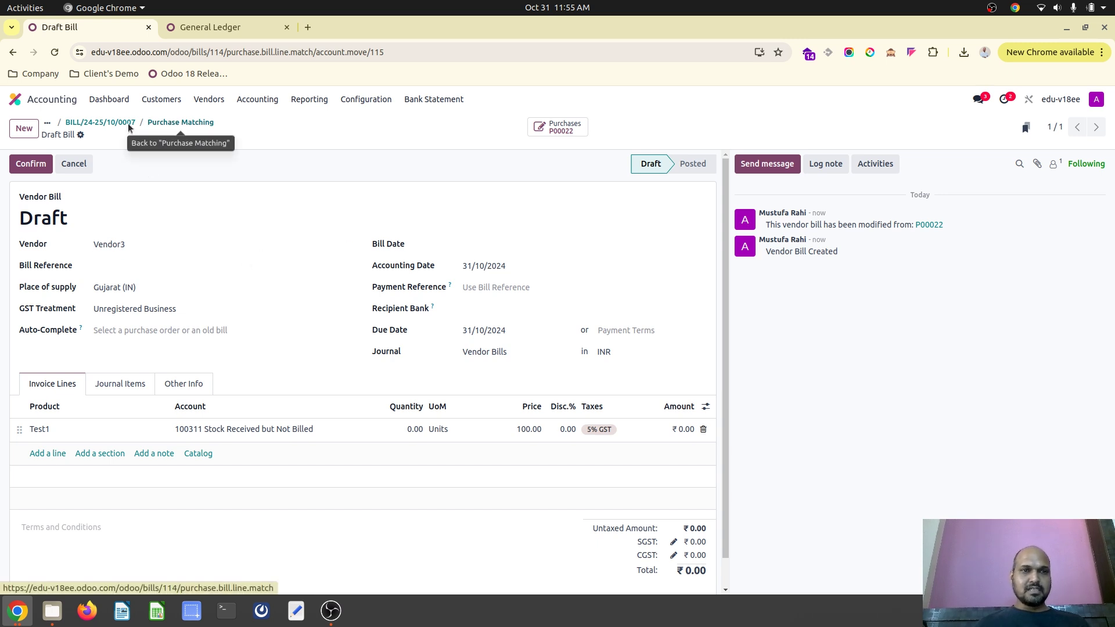
Open purchase order P00022 in Purchase, validate its receipt, and return to the order
{"action": "left_click", "coordinate": [110, 124]}
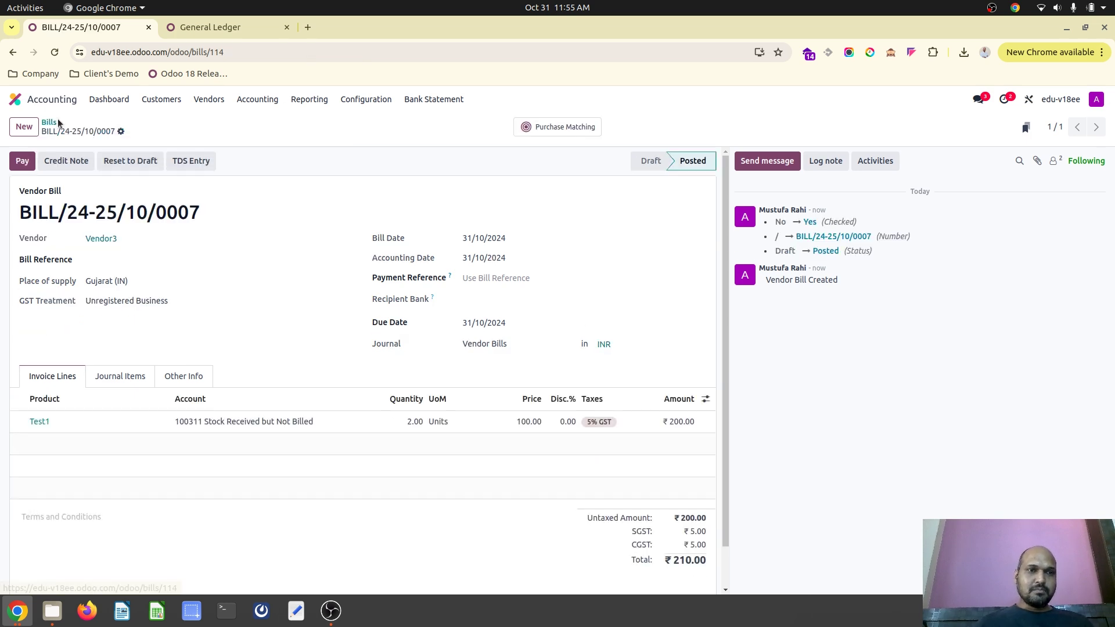
{"action": "left_click", "coordinate": [53, 123]}
{"action": "left_click", "coordinate": [15, 98]}
{"action": "type", "text": "purc"}
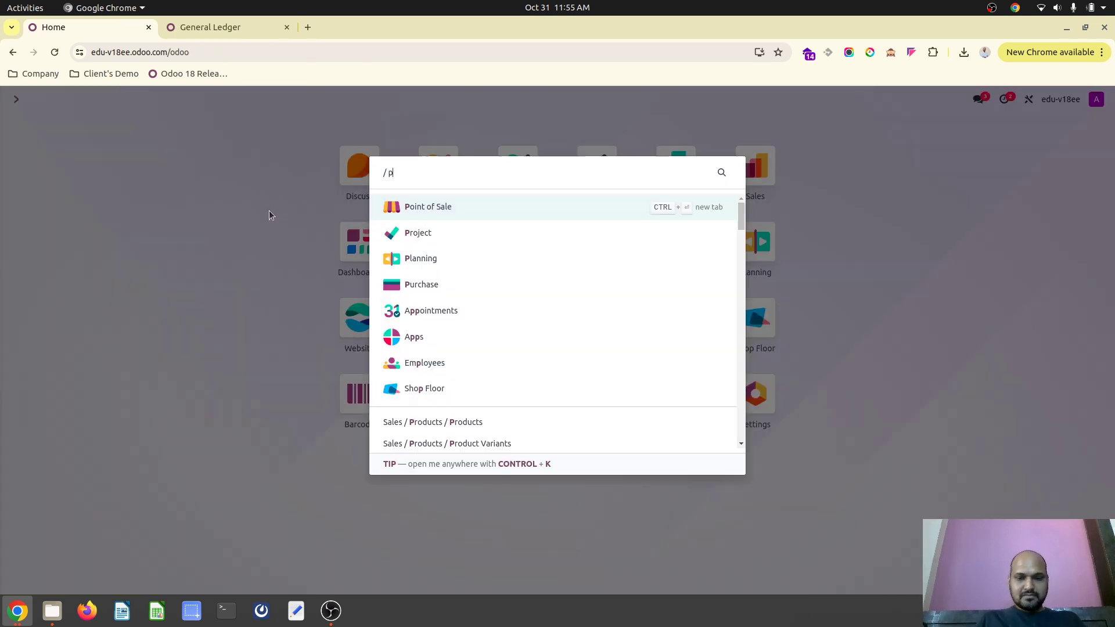
{"action": "key", "text": "Return"}
{"action": "left_click", "coordinate": [294, 266]}
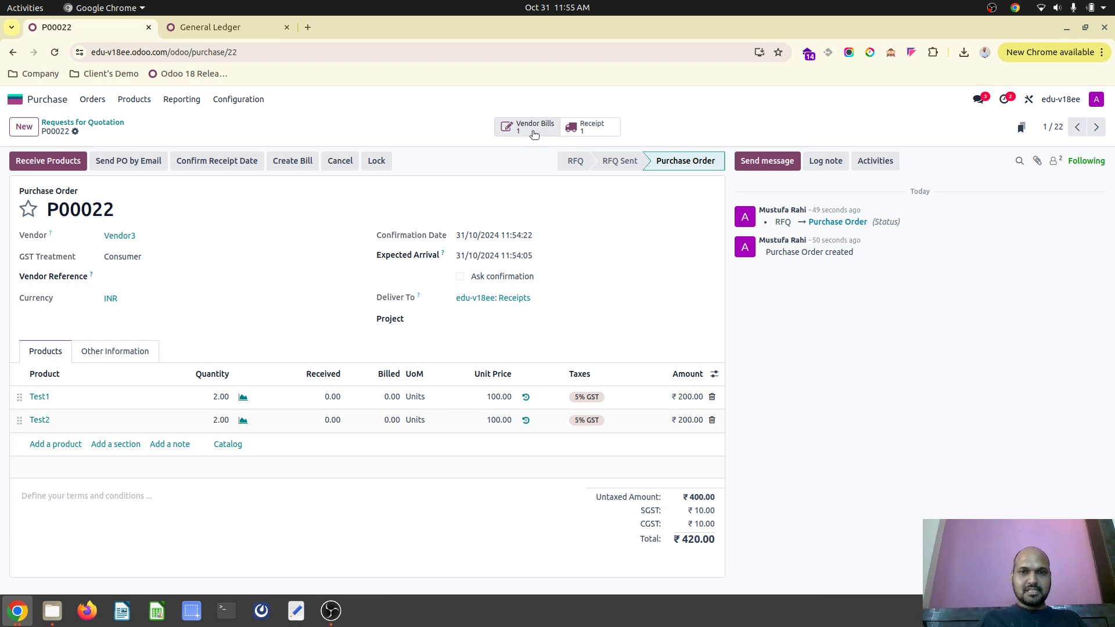
{"action": "left_click", "coordinate": [589, 128]}
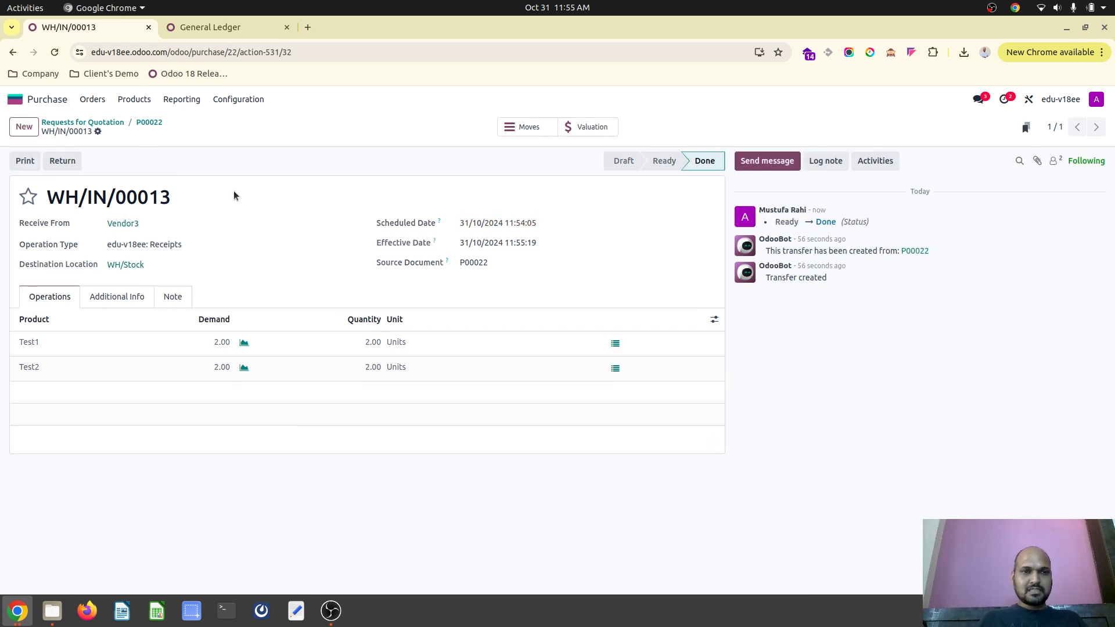
{"action": "left_click", "coordinate": [154, 123]}
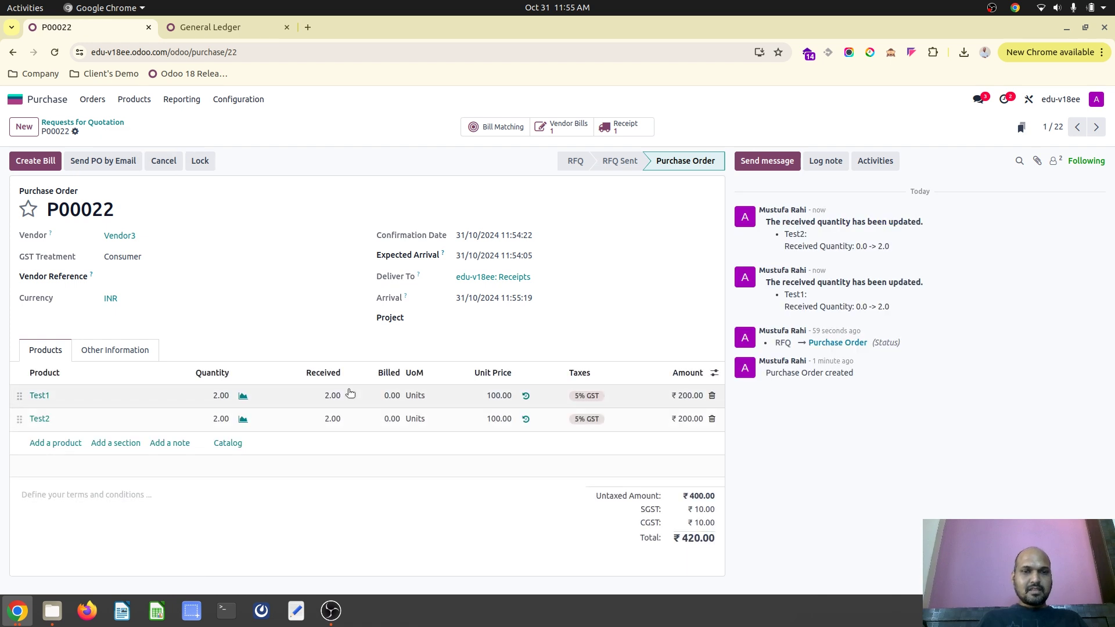
Set the bill date of the order's linked draft bill to 31/10/2024, confirm it, and return to P00022
{"action": "left_click", "coordinate": [566, 134]}
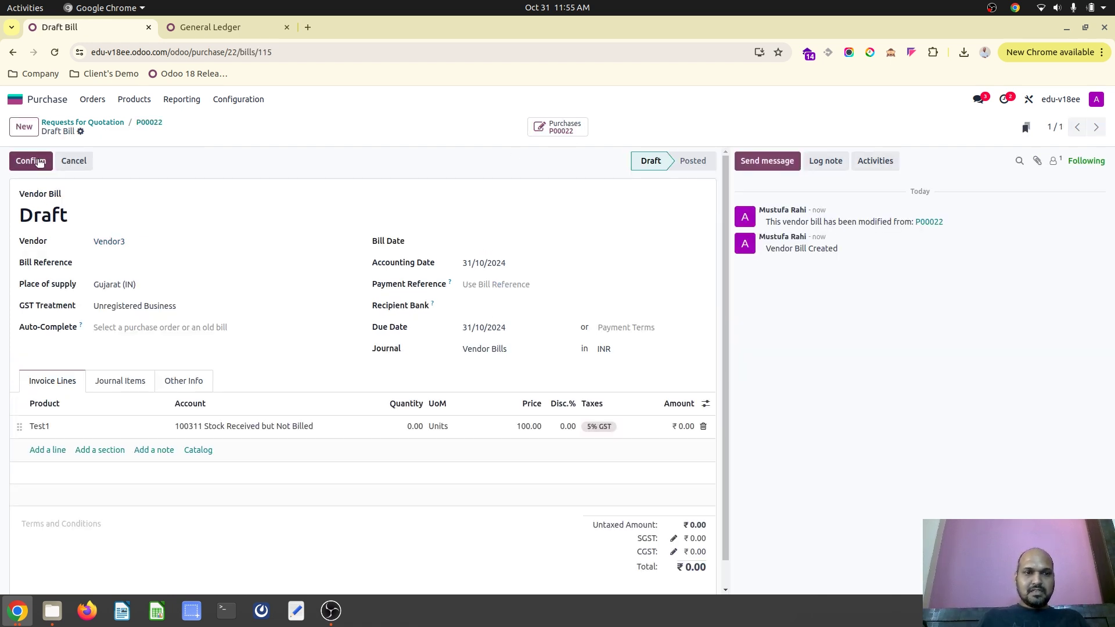
{"action": "left_click", "coordinate": [38, 161]}
{"action": "left_click", "coordinate": [261, 366]}
{"action": "left_click", "coordinate": [532, 242]}
{"action": "left_click", "coordinate": [625, 441]}
{"action": "left_click", "coordinate": [31, 161]}
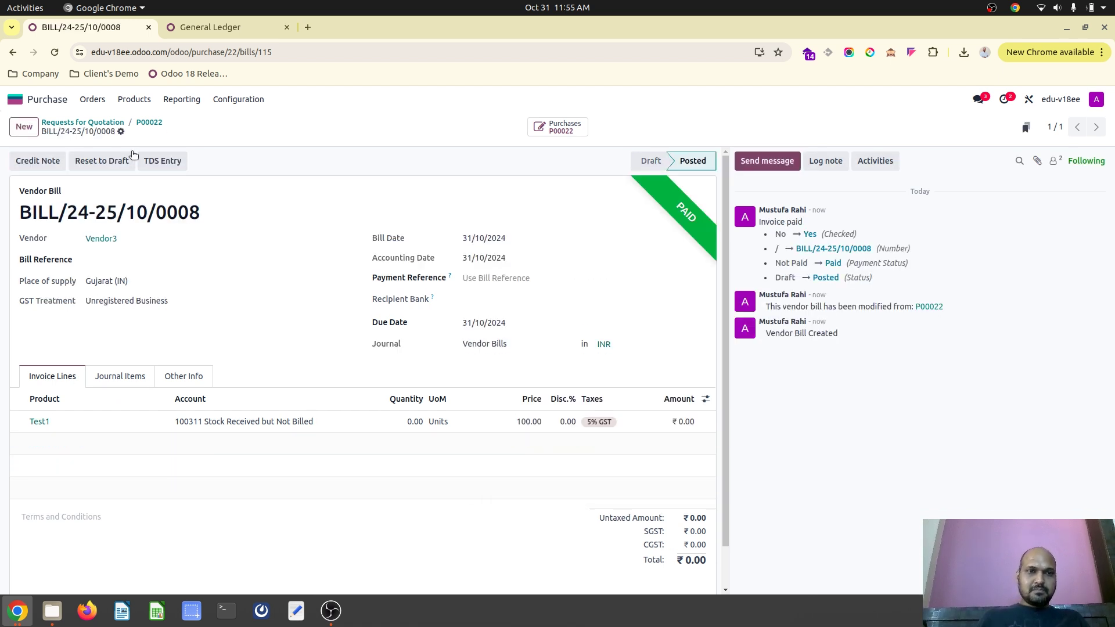
{"action": "left_click", "coordinate": [145, 122]}
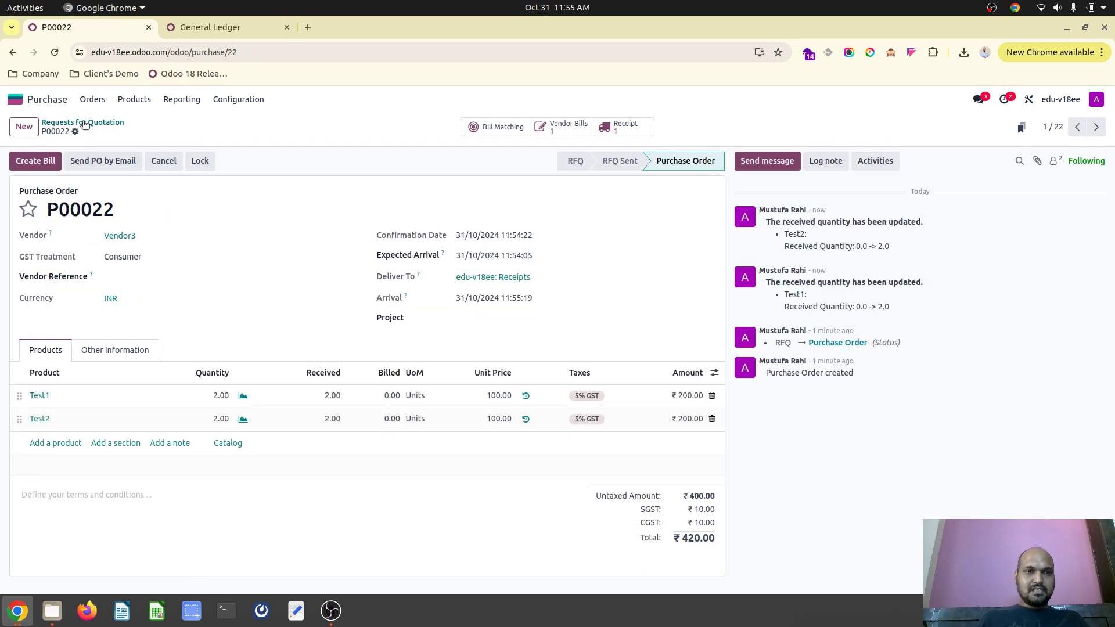
Create another bill from P00022, remove the Test1 line, set the bill date to 31/10/2024, confirm it, and return to the order
{"action": "left_click", "coordinate": [35, 162]}
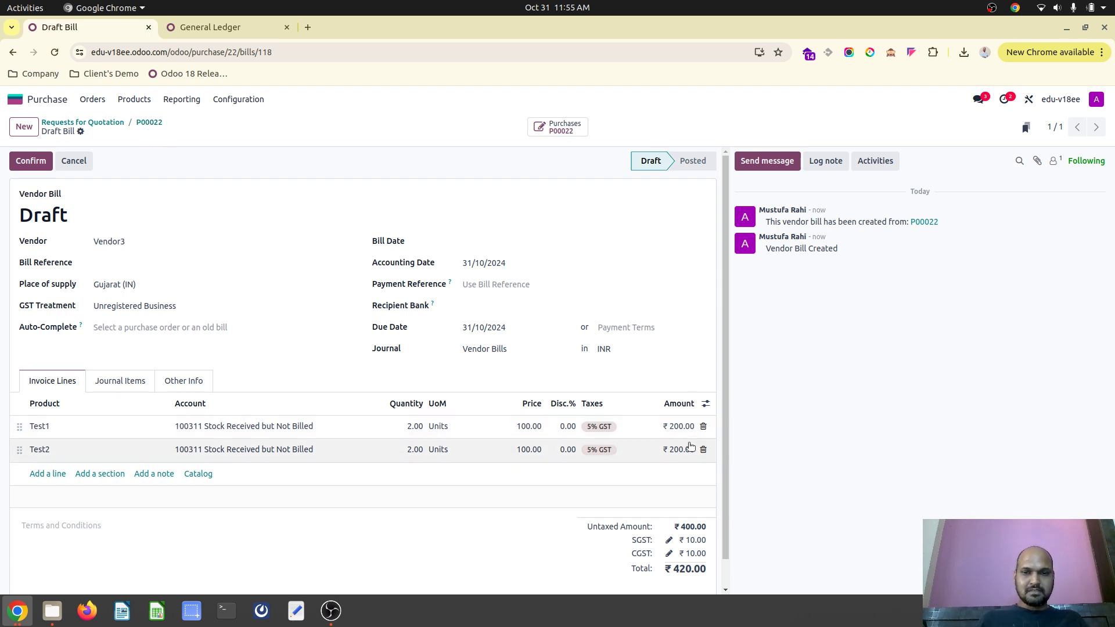
{"action": "left_click", "coordinate": [703, 426]}
{"action": "left_click", "coordinate": [170, 129]}
{"action": "left_click", "coordinate": [505, 250]}
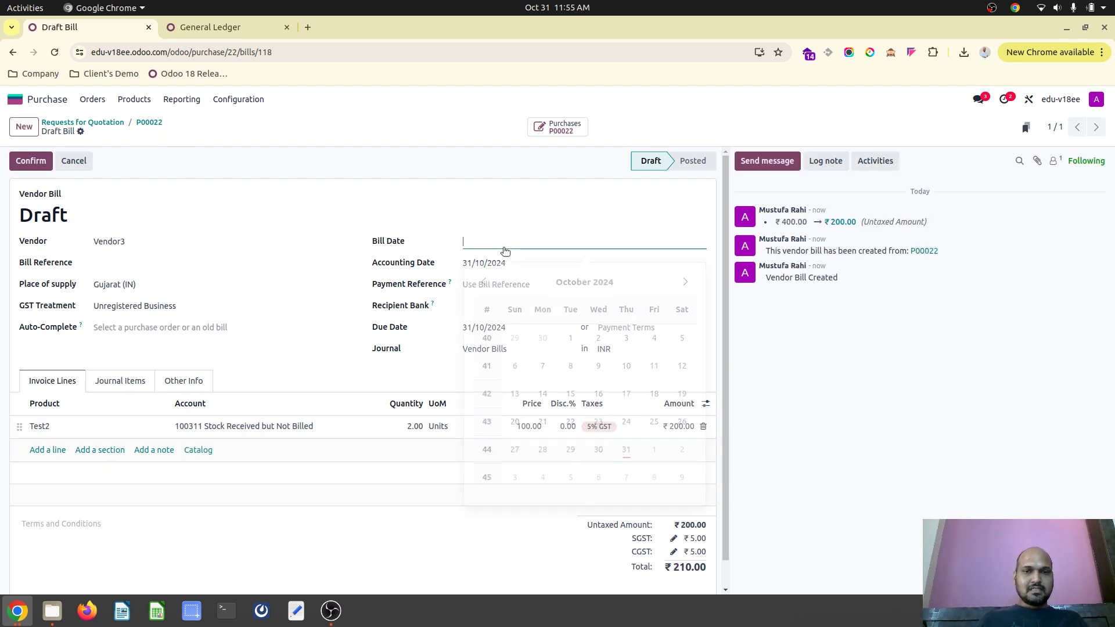
{"action": "left_click", "coordinate": [626, 452]}
{"action": "left_click", "coordinate": [24, 163]}
{"action": "left_click", "coordinate": [149, 123]}
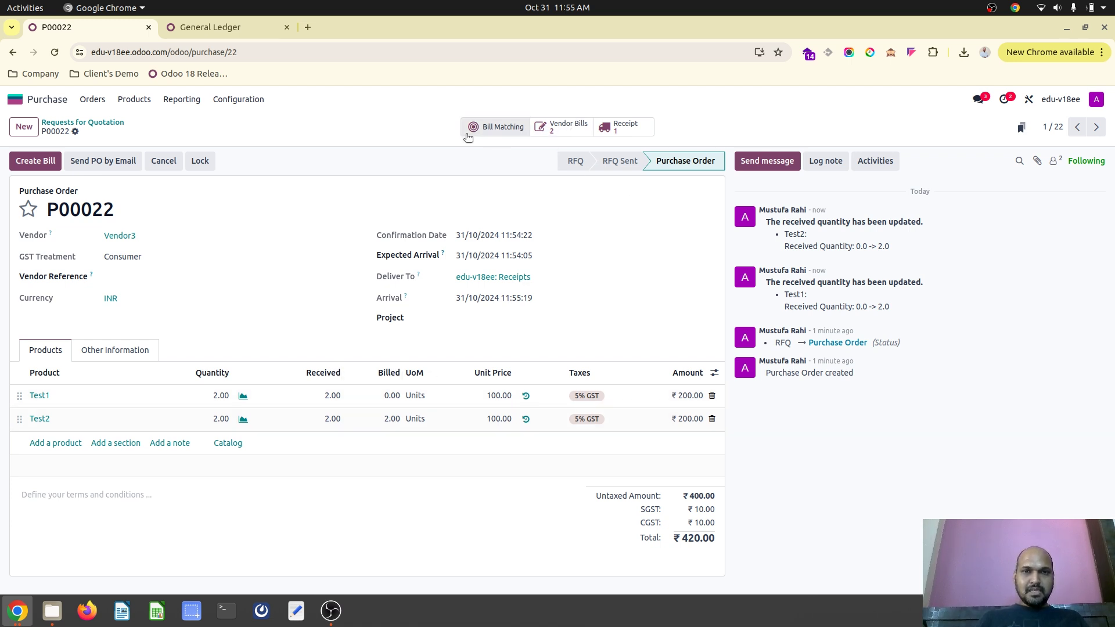
Match the P00022 line for Test1 in bill matching, and confirm the resulting bill with bill date 31/10/2024
{"action": "left_click", "coordinate": [496, 127]}
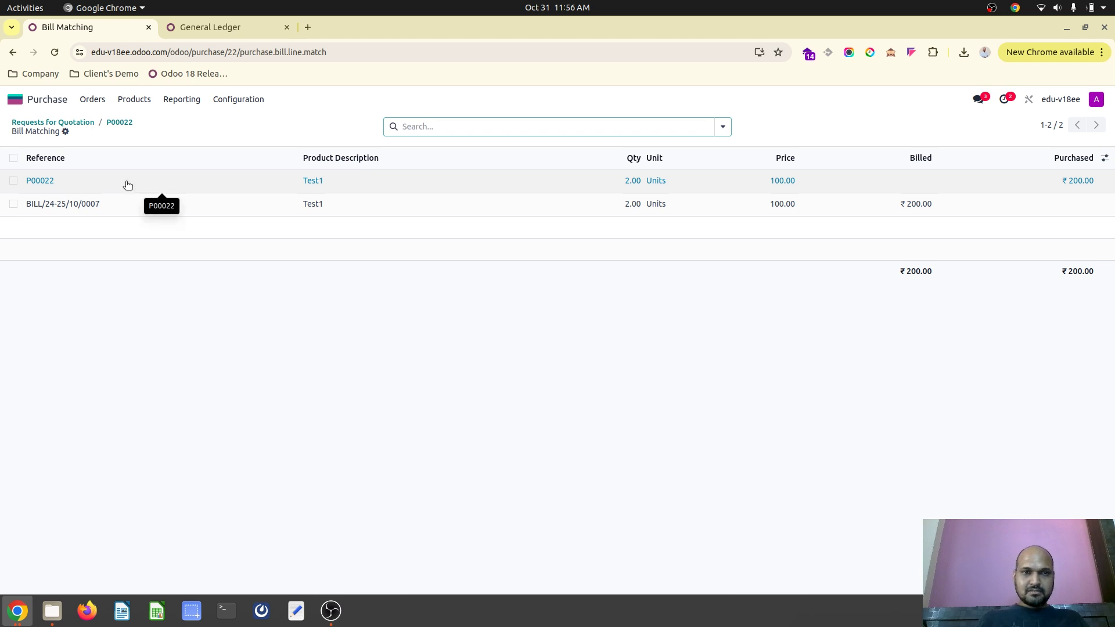
{"action": "left_click", "coordinate": [14, 181]}
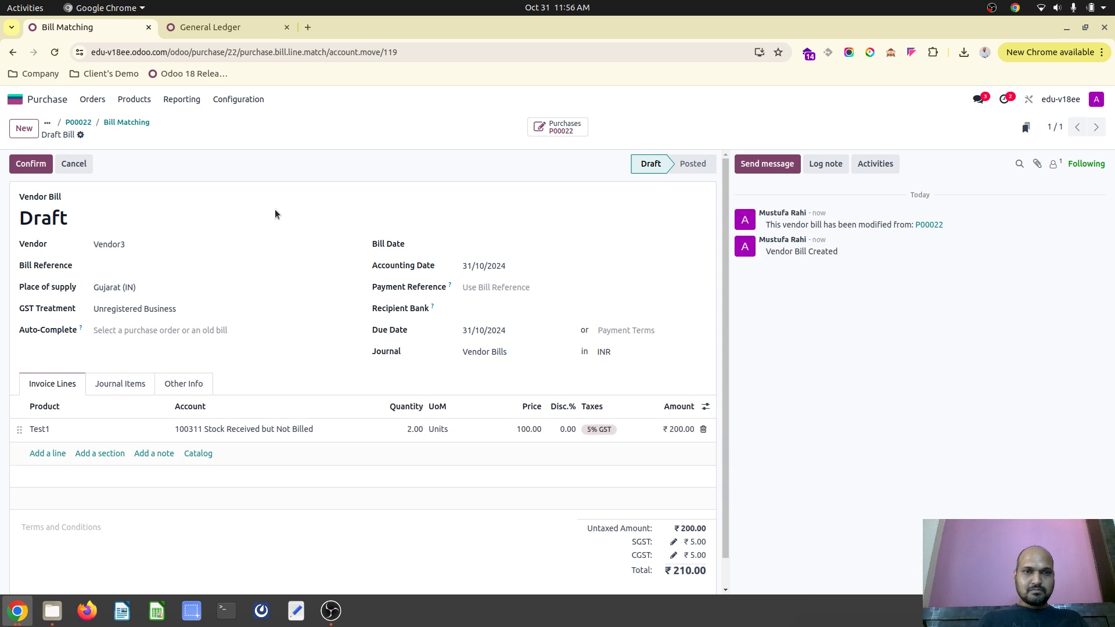
{"action": "left_click", "coordinate": [546, 246]}
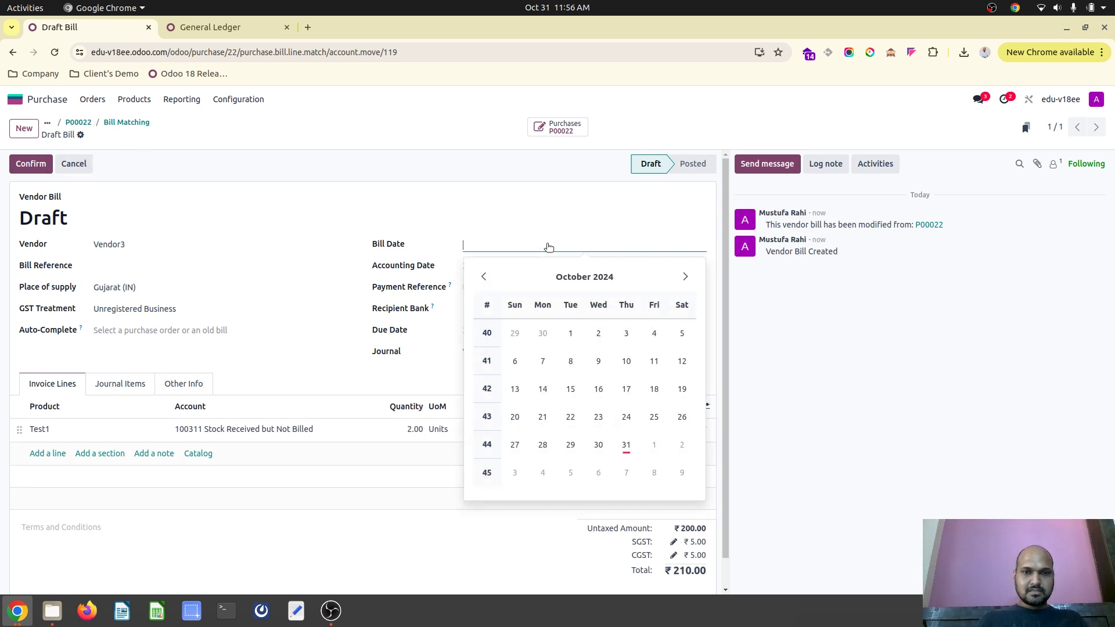
{"action": "left_click", "coordinate": [626, 446]}
{"action": "left_click", "coordinate": [32, 165]}
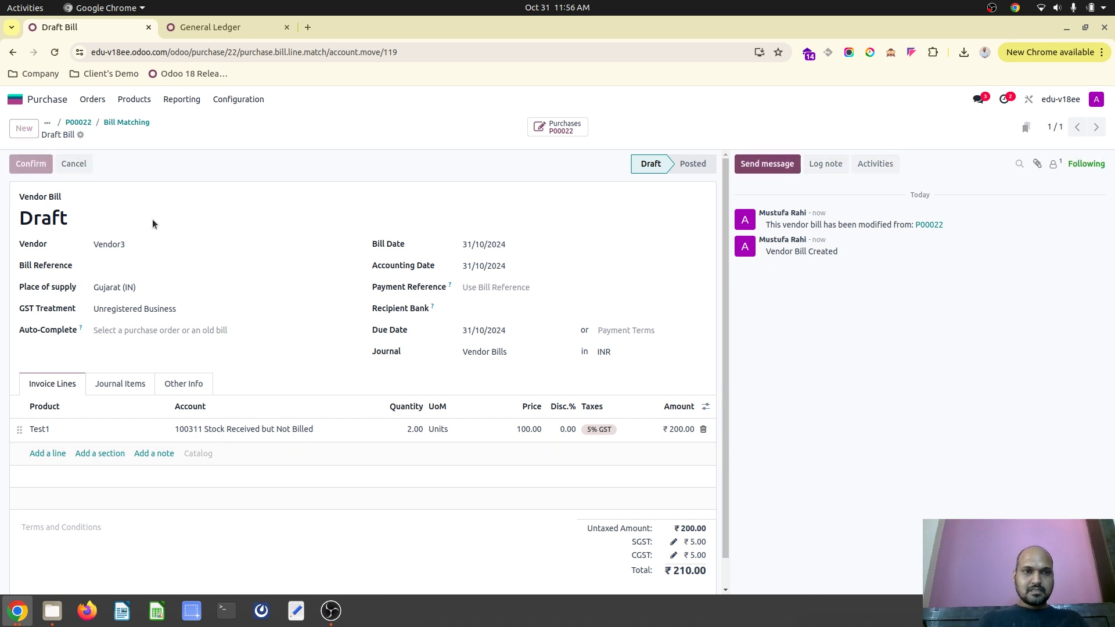
{"action": "left_click", "coordinate": [122, 124]}
{"action": "left_click", "coordinate": [118, 120]}
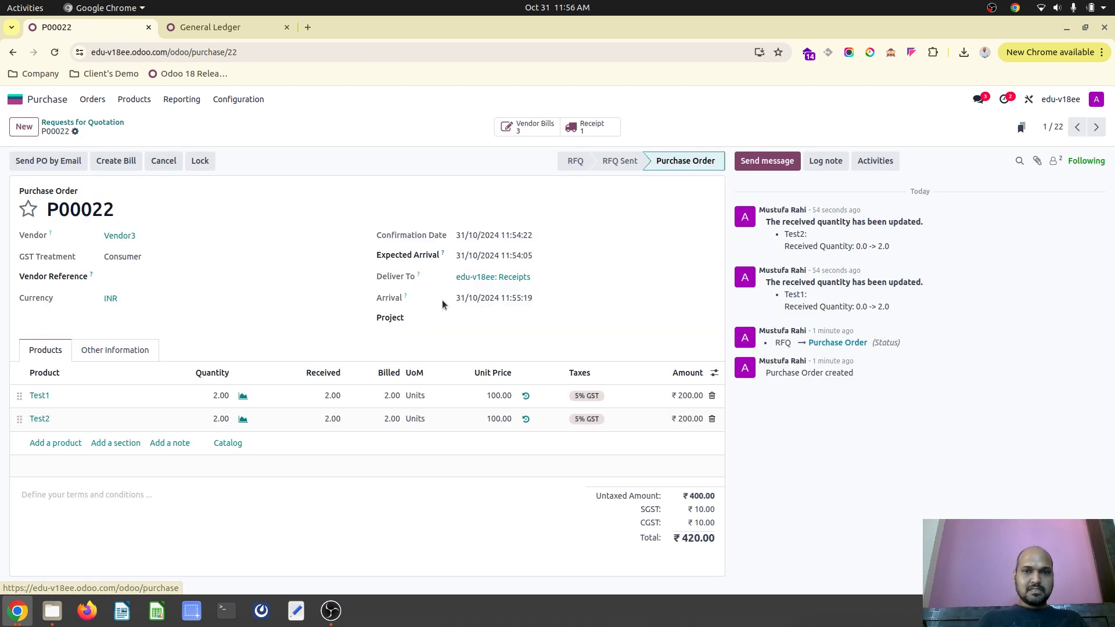
Check the vendor bills linked to P00022, including BILL/24-25/10/0008, and return to the requests for quotation
{"action": "left_click", "coordinate": [524, 129]}
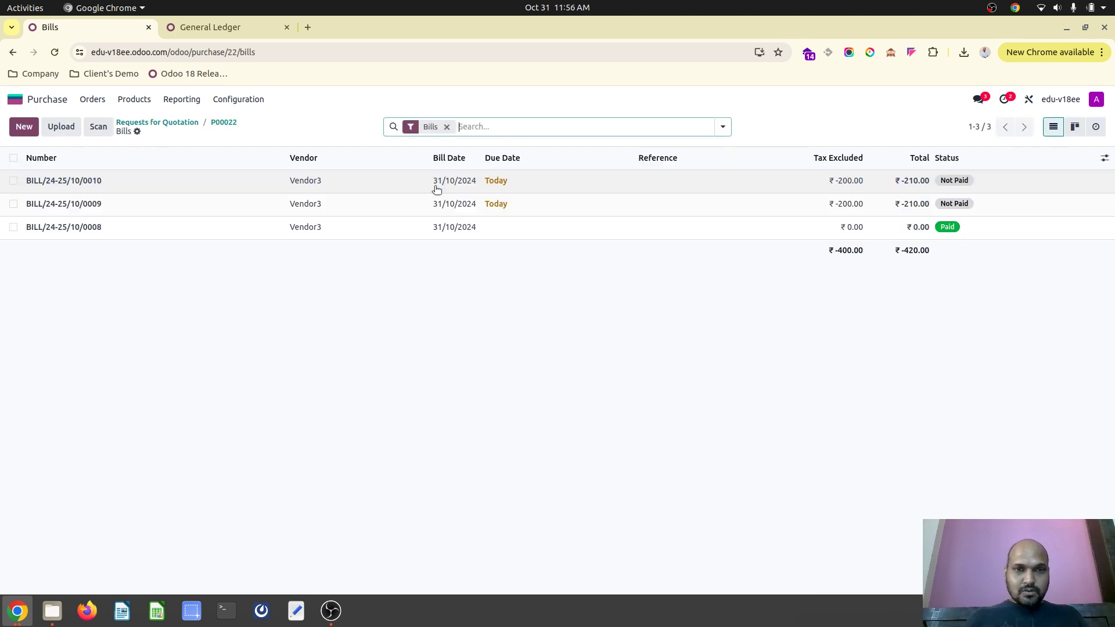
{"action": "left_click", "coordinate": [315, 233]}
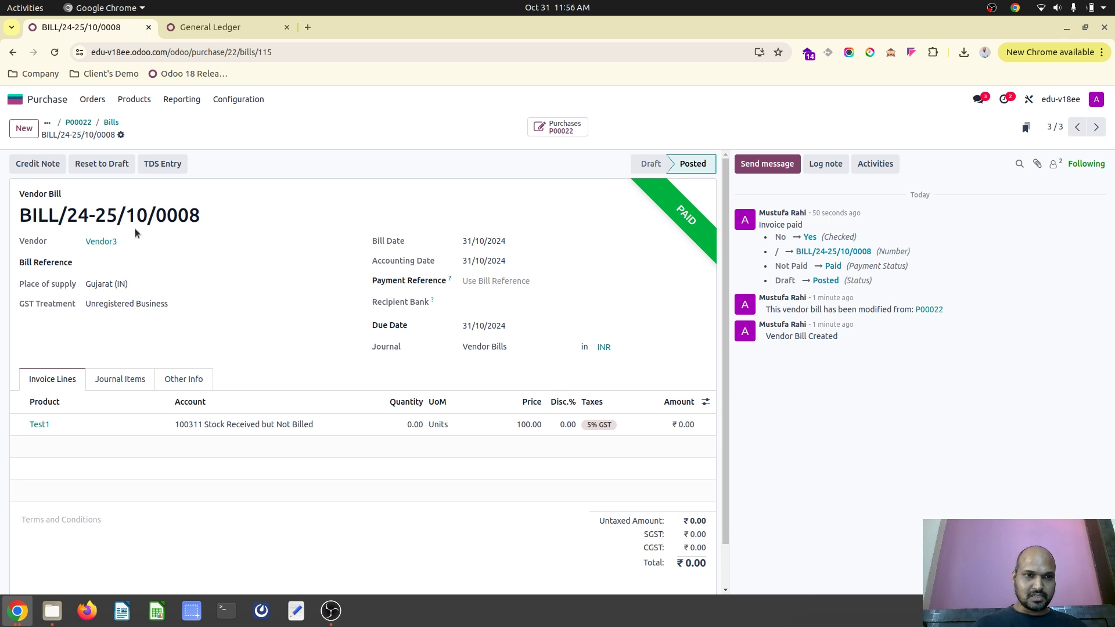
{"action": "left_click", "coordinate": [112, 122]}
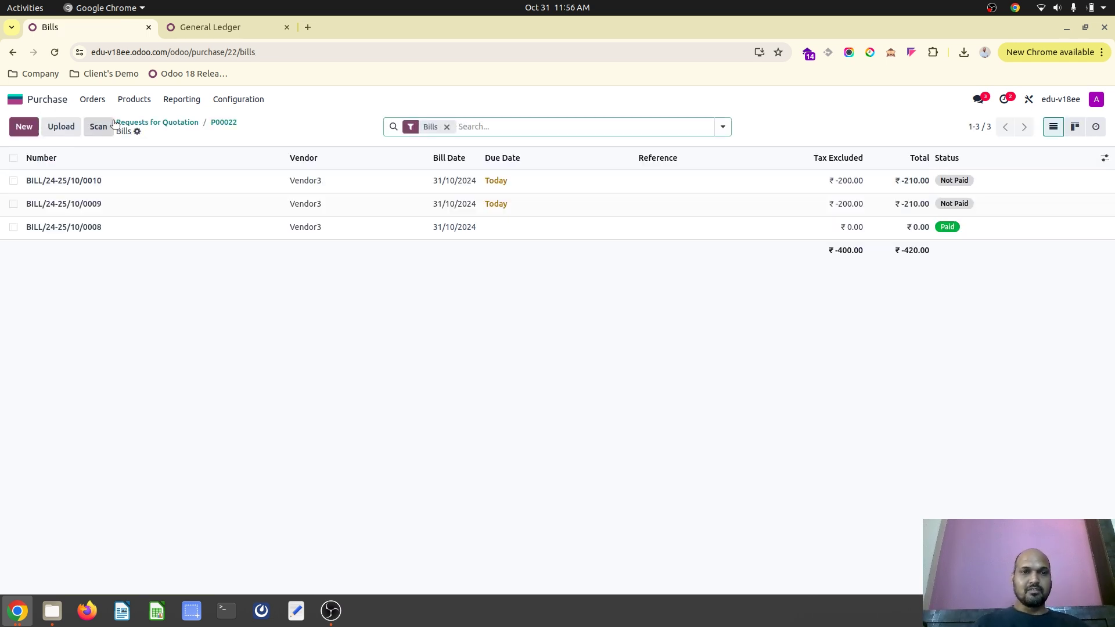
{"action": "left_click", "coordinate": [222, 122]}
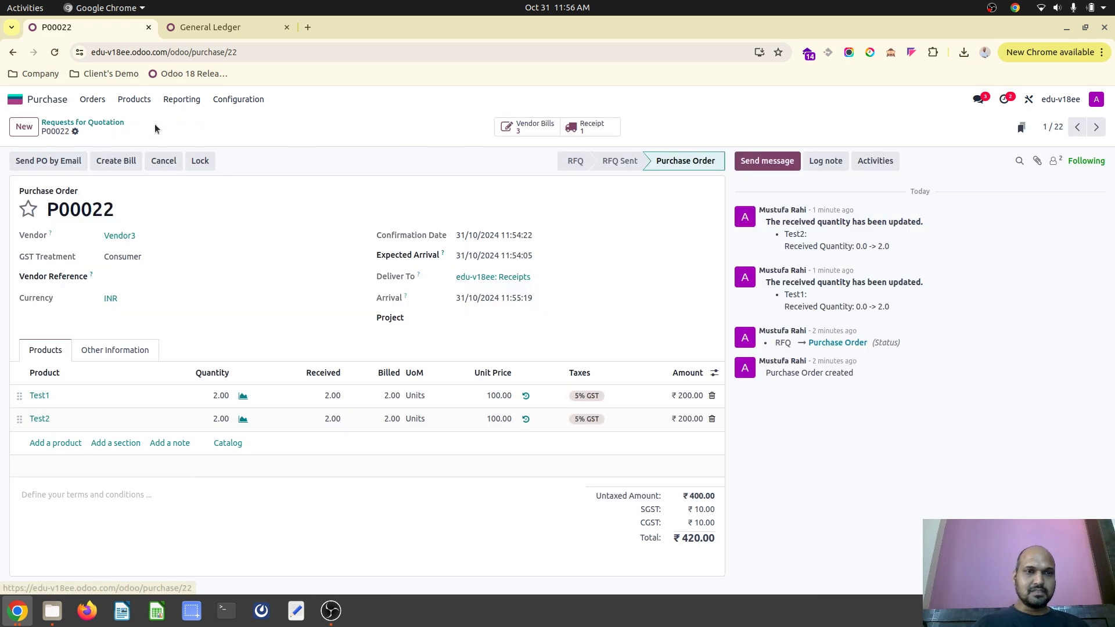
{"action": "left_click", "coordinate": [95, 124]}
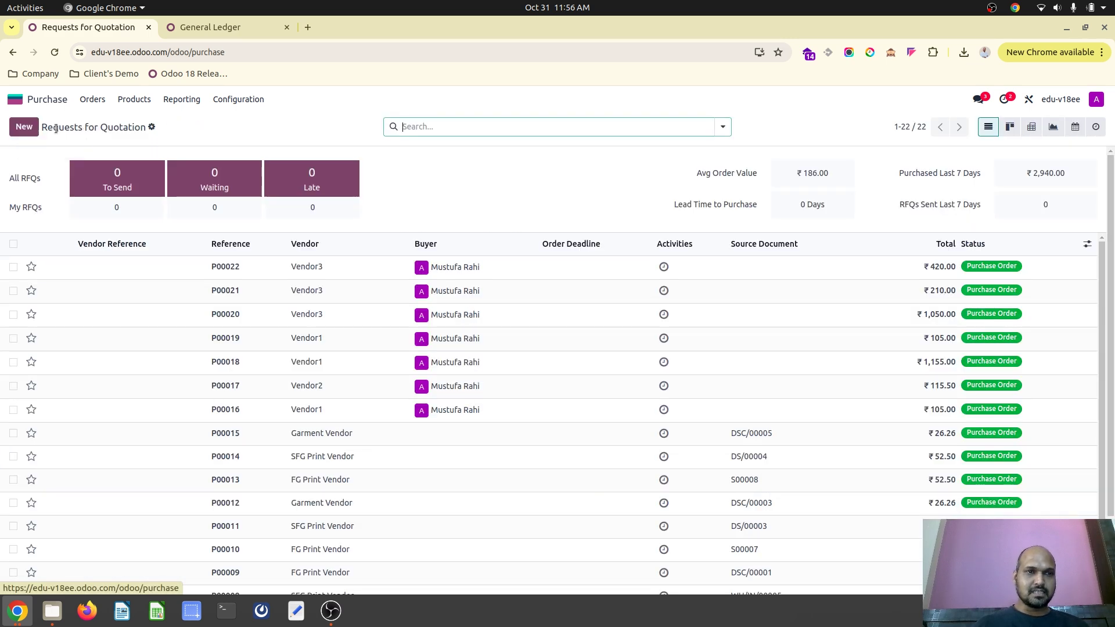
Open purchase order P00022 from the requests for quotation and duplicate it
{"action": "left_click", "coordinate": [151, 251]}
{"action": "left_click", "coordinate": [75, 132]}
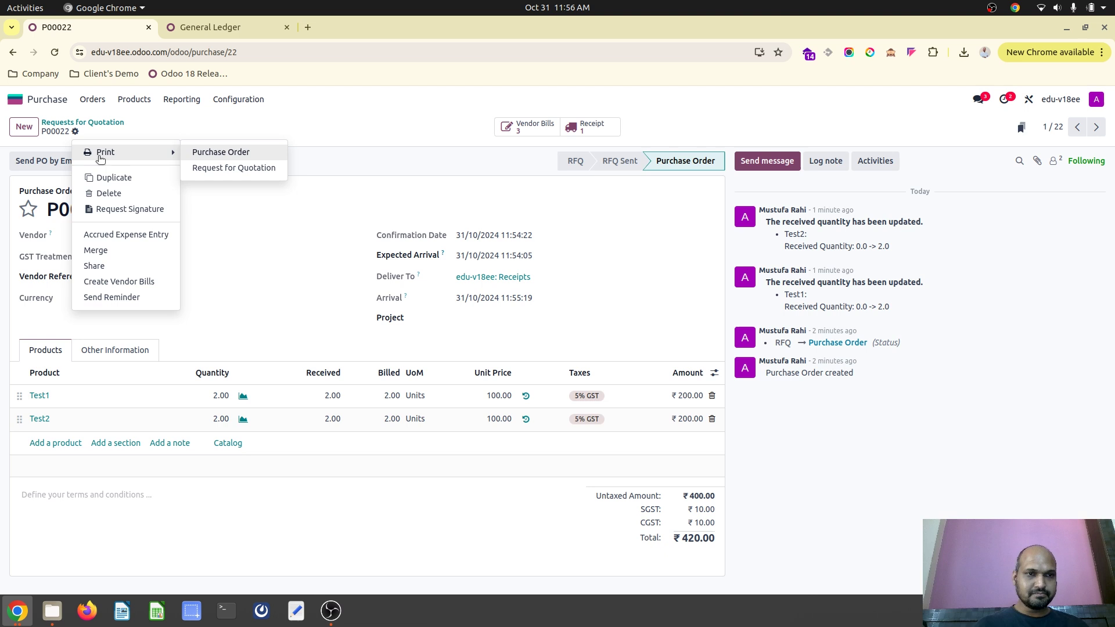
{"action": "left_click", "coordinate": [127, 179]}
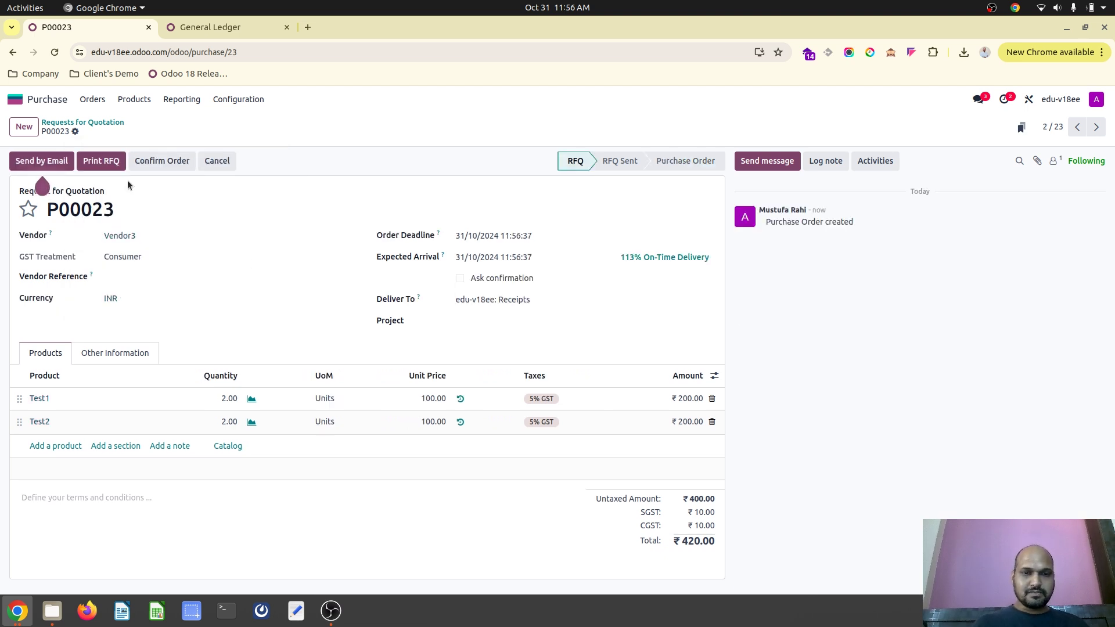
Set the quantities of Test1 and Test2 to 3 in the duplicated order and confirm the order
{"action": "left_click", "coordinate": [220, 400]}
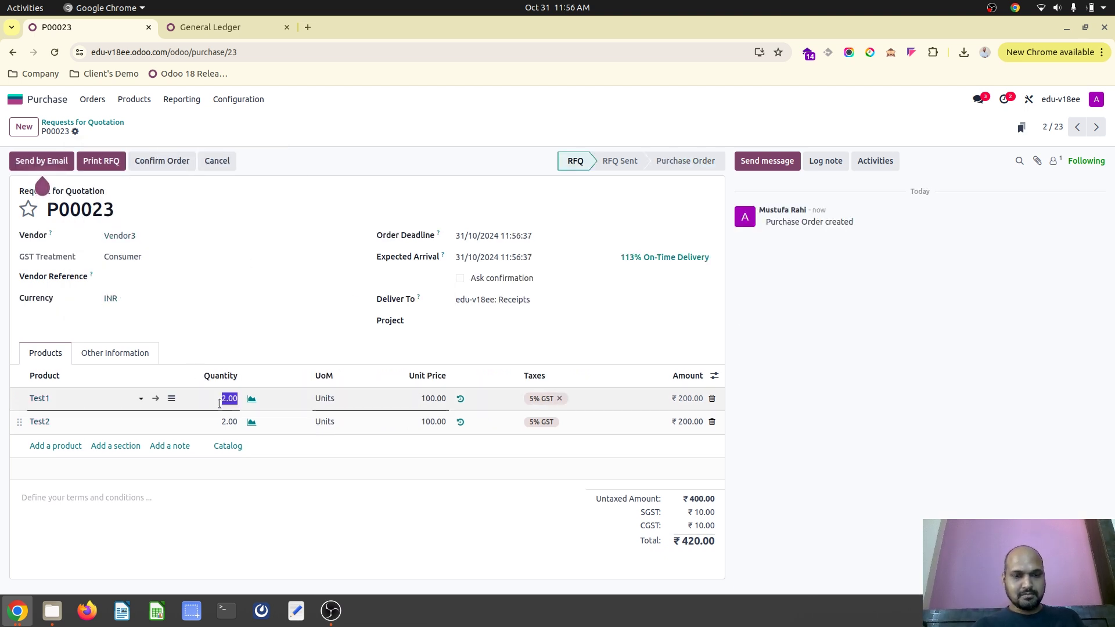
{"action": "type", "text": "3"}
{"action": "type", "text": "3"}
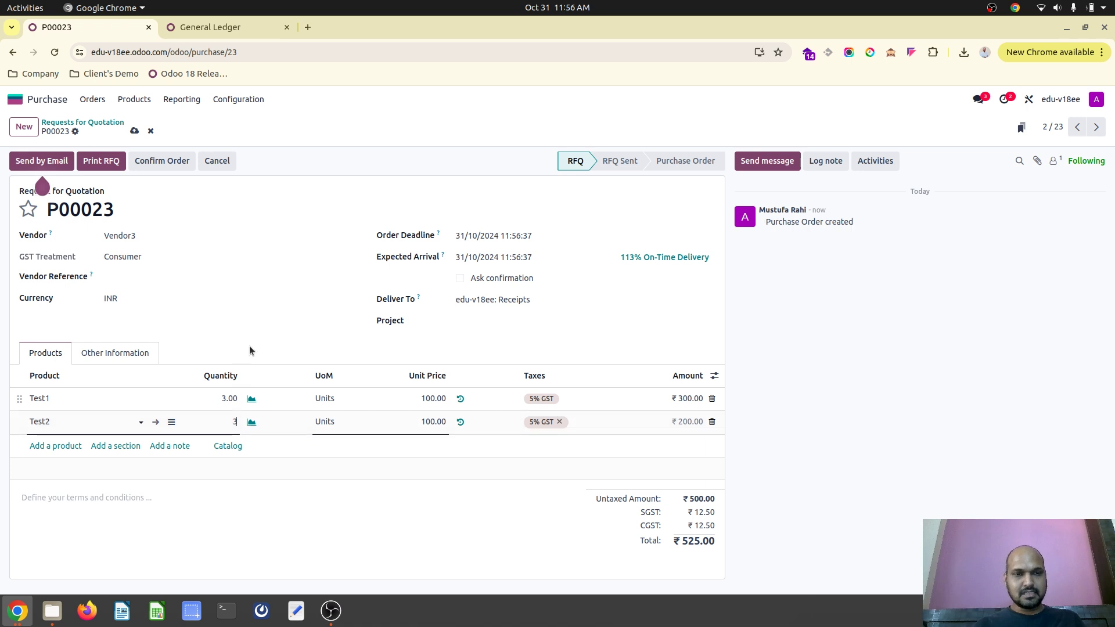
{"action": "left_click", "coordinate": [161, 164]}
{"action": "left_click", "coordinate": [160, 162]}
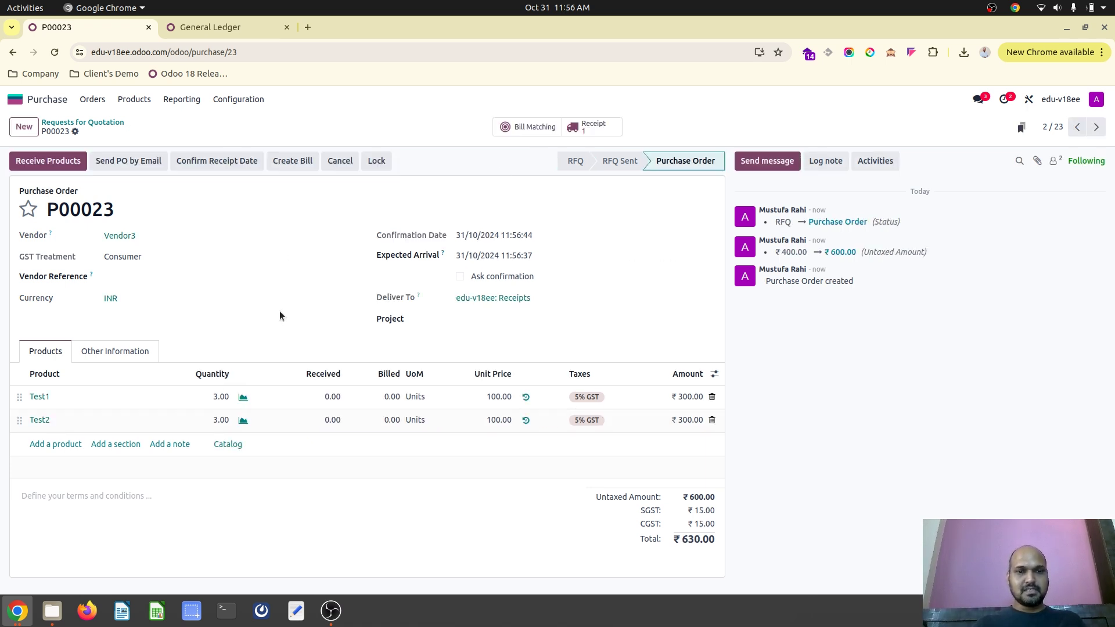
Start a new vendor bill in Accounting and choose Vendor3 as its vendor
{"action": "left_click", "coordinate": [19, 103]}
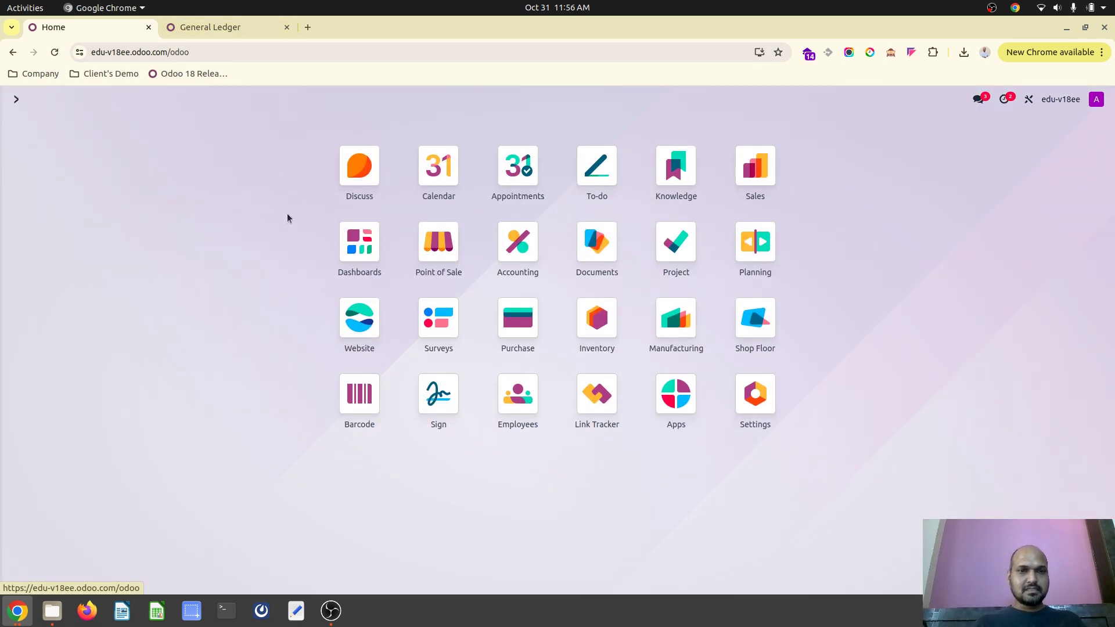
{"action": "left_click", "coordinate": [530, 281]}
{"action": "left_click", "coordinate": [218, 100]}
{"action": "left_click", "coordinate": [228, 120]}
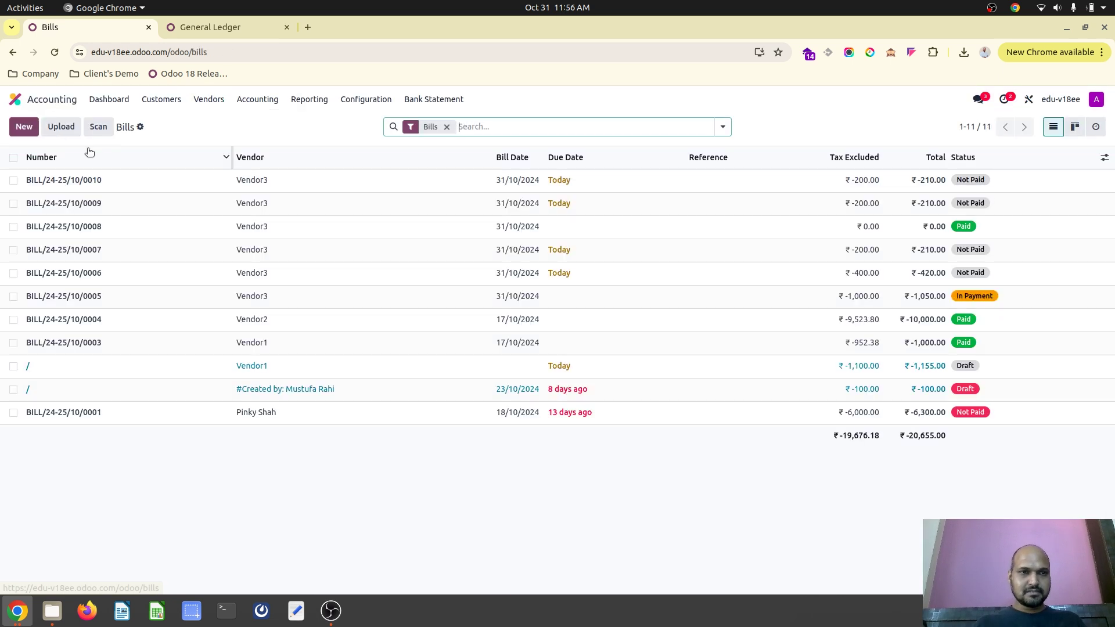
{"action": "left_click", "coordinate": [23, 127]}
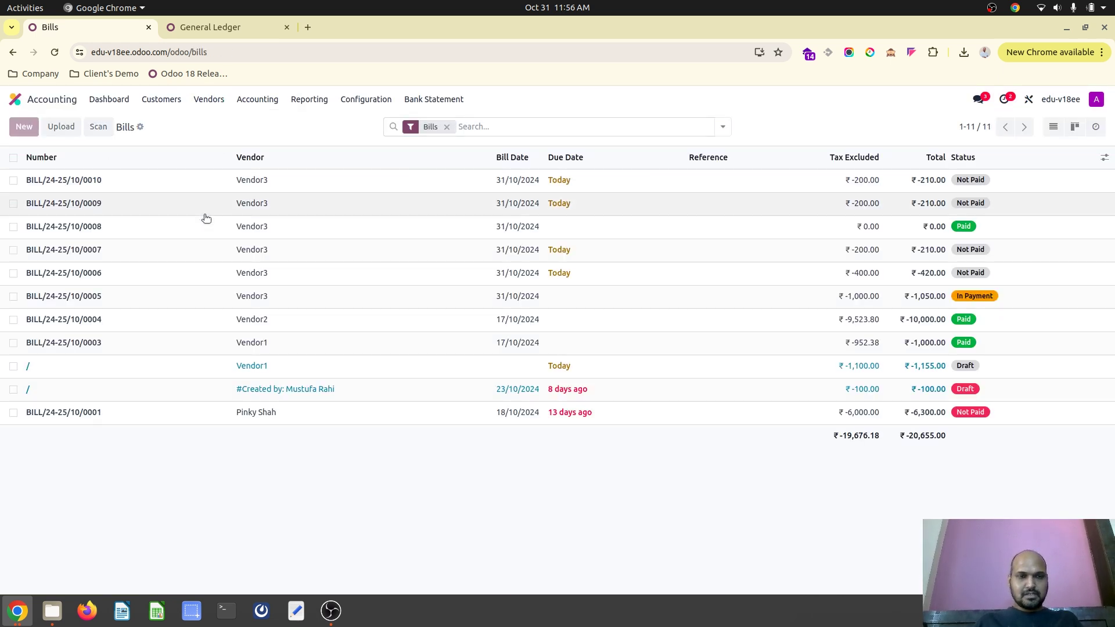
{"action": "type", "text": "vend"}
{"action": "left_click", "coordinate": [167, 253]}
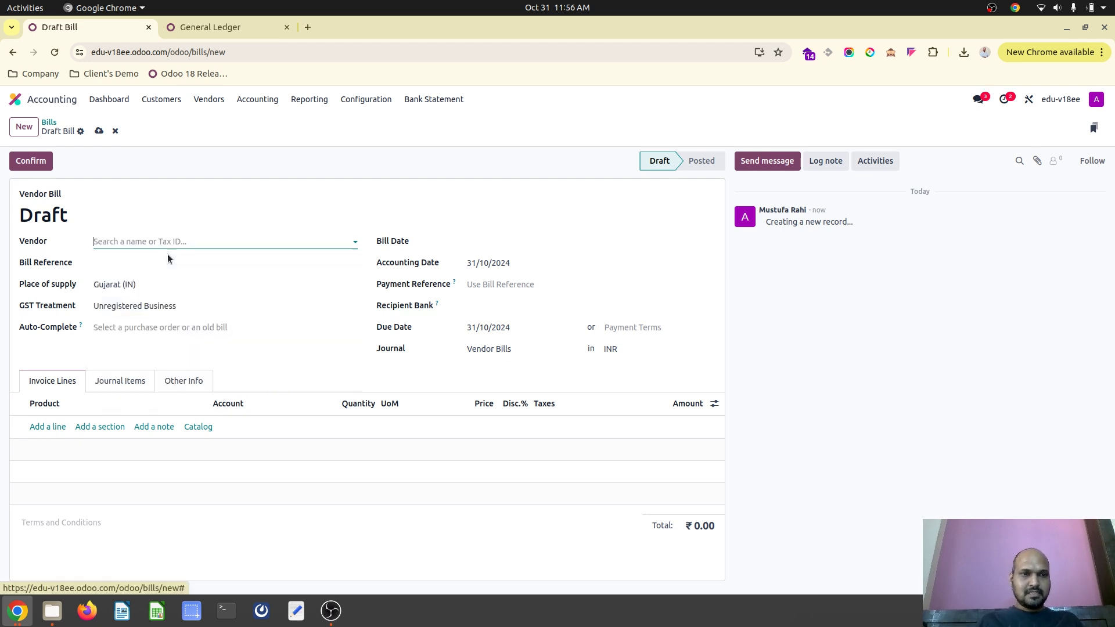
Duplicate the browser tab and open purchase order P00023 from the Purchase app in the new tab
{"action": "right_click", "coordinate": [122, 27]}
{"action": "left_click", "coordinate": [181, 137]}
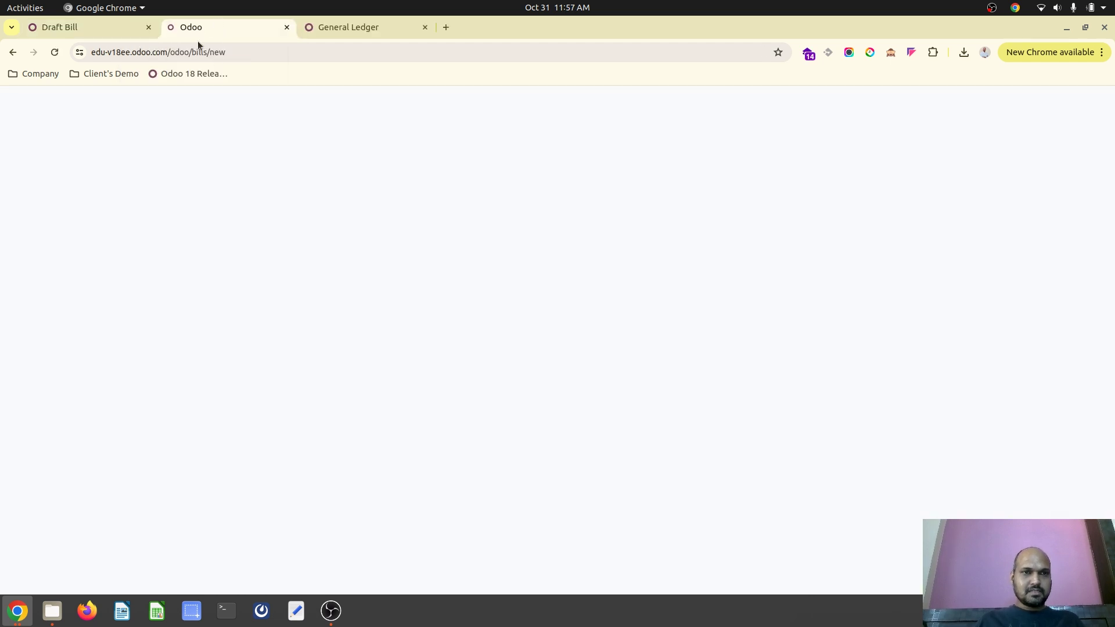
{"action": "left_click", "coordinate": [36, 103]}
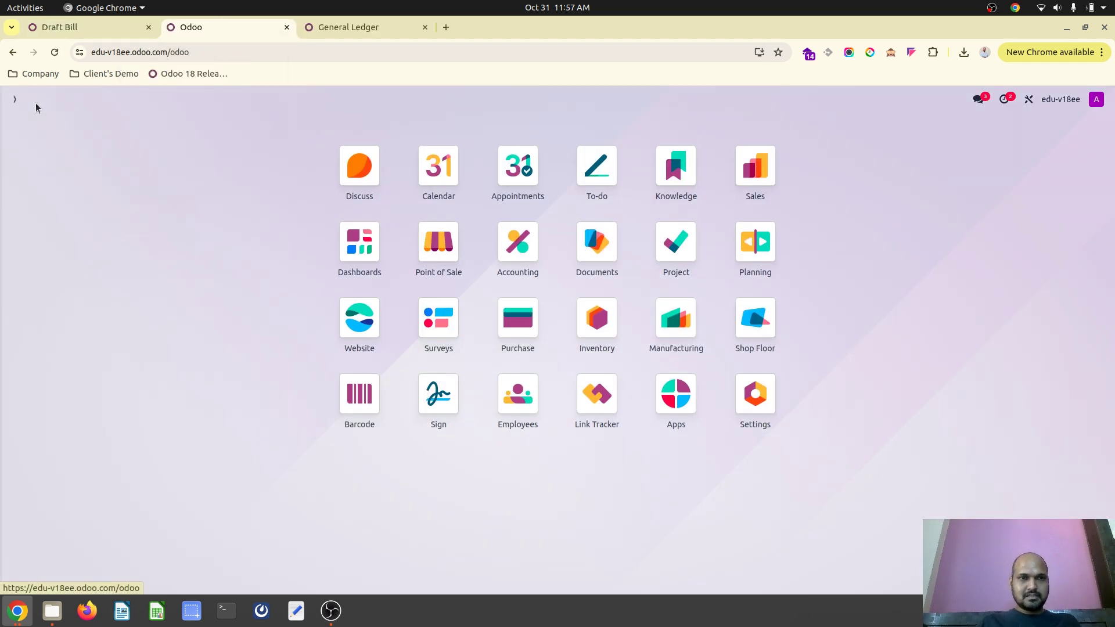
{"action": "type", "text": "pur"}
{"action": "key", "text": "Return"}
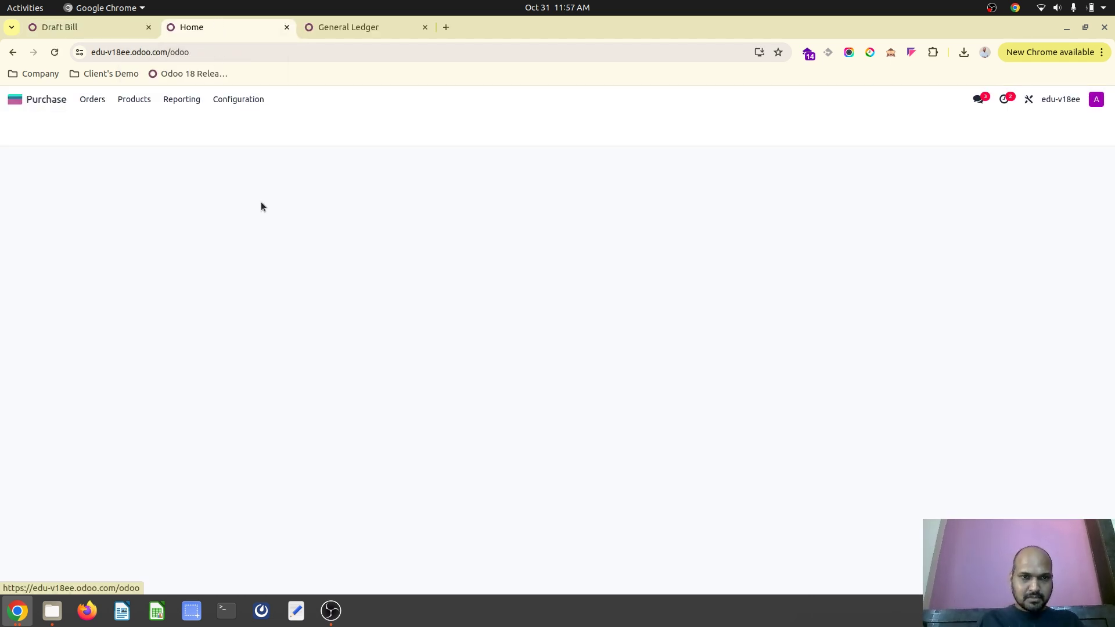
{"action": "left_click", "coordinate": [288, 269]}
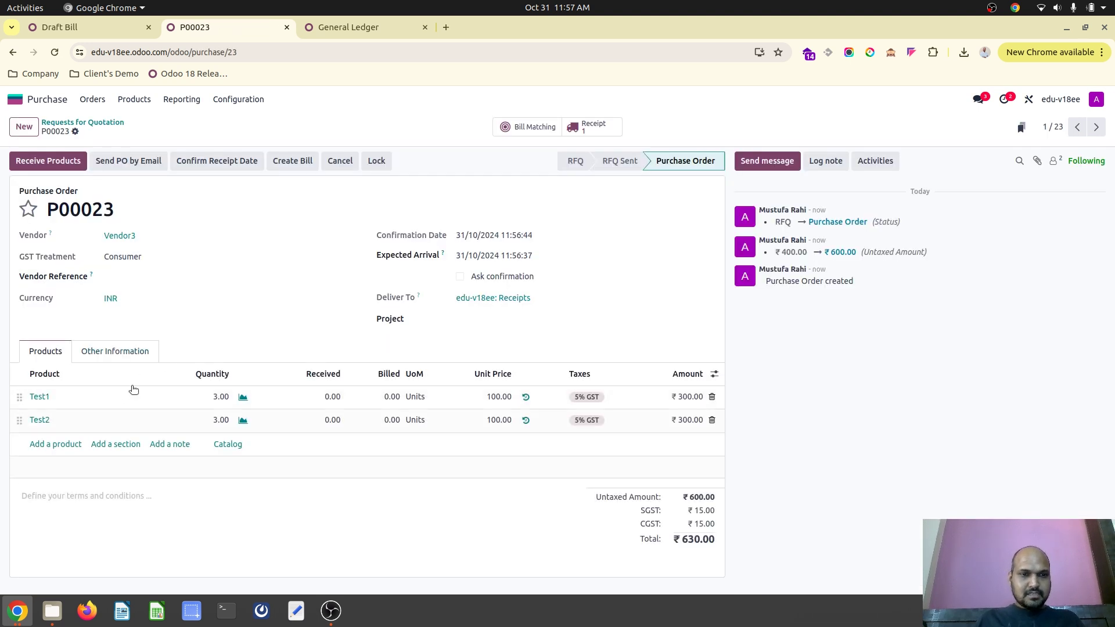
Return to the Vendor3 draft bill and add a line for Test2 with quantity 3
{"action": "left_click", "coordinate": [109, 30]}
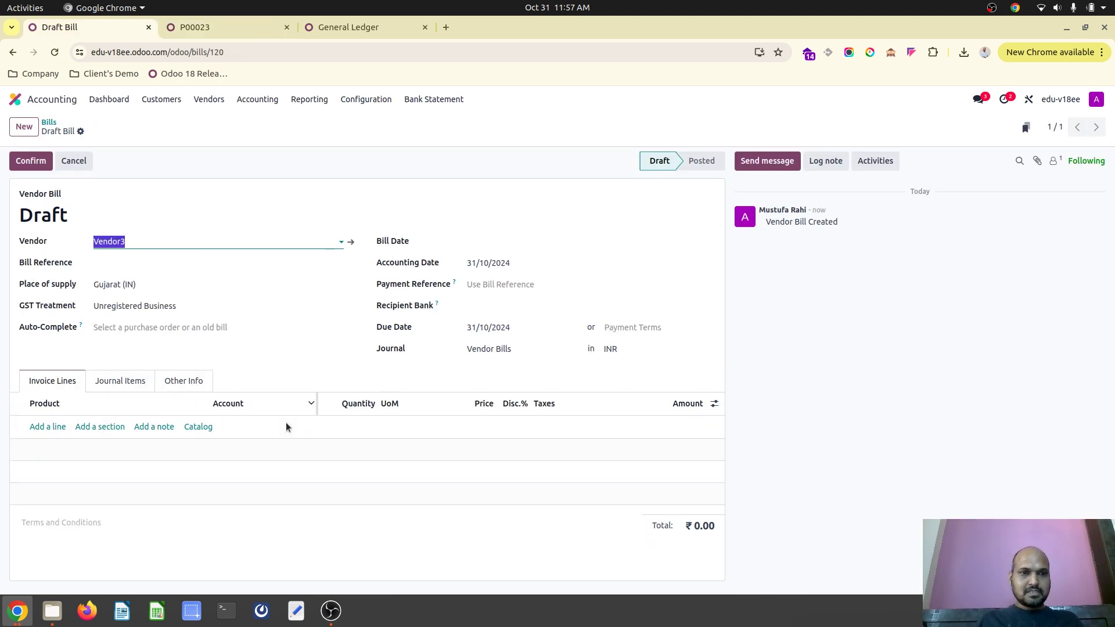
{"action": "left_click", "coordinate": [51, 433]}
{"action": "type", "text": "test"}
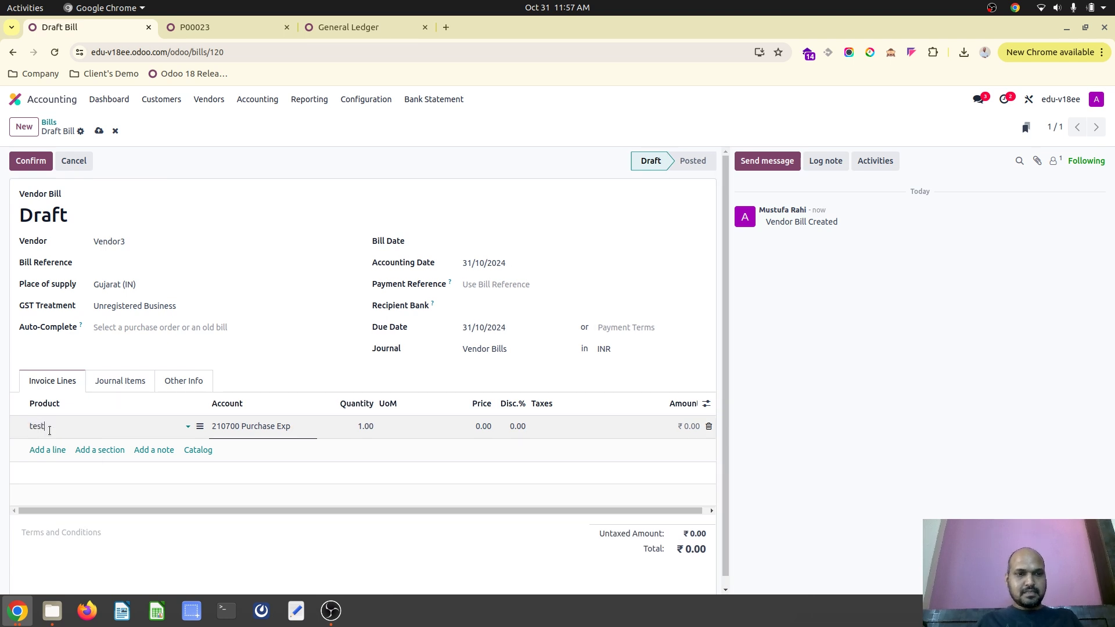
{"action": "left_click", "coordinate": [74, 460]}
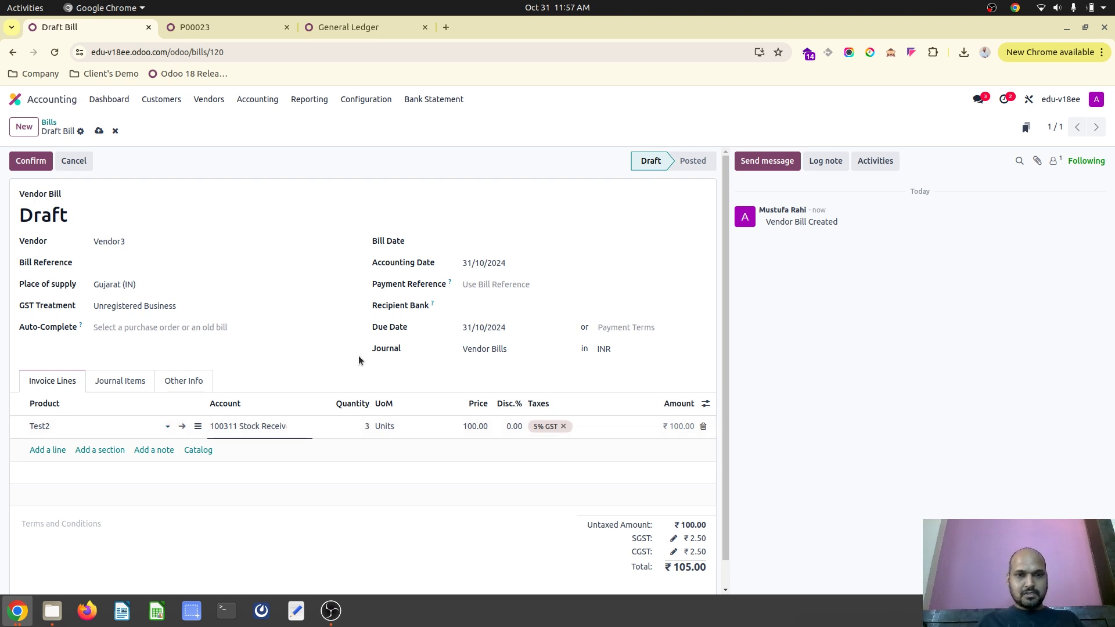
Set the bill date to 31/10/2024 and confirm the bill
{"action": "left_click", "coordinate": [490, 240]}
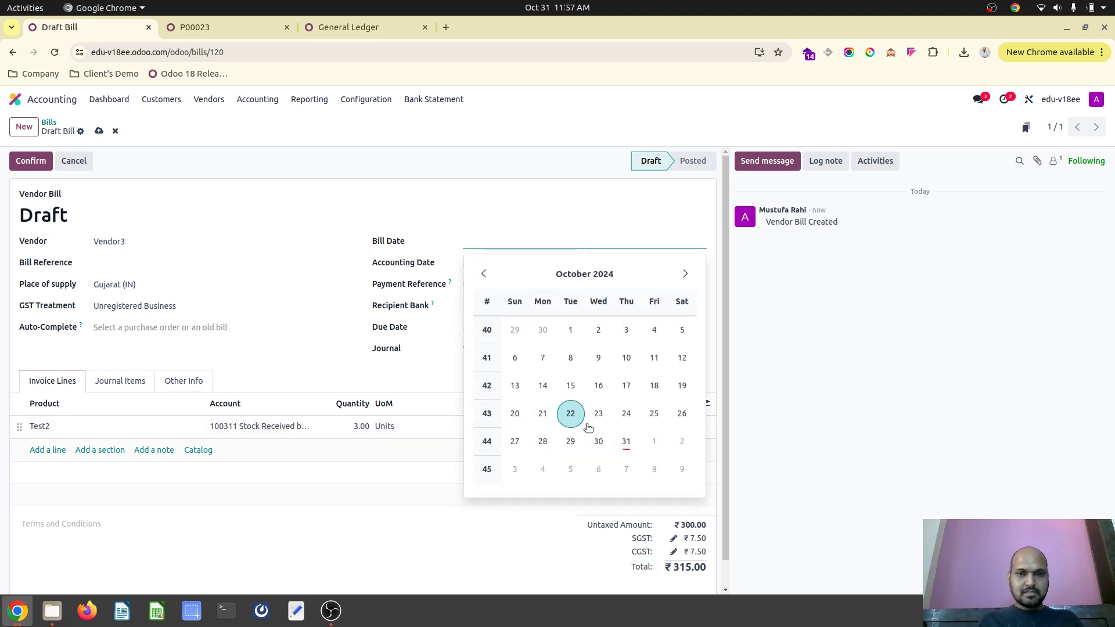
{"action": "left_click", "coordinate": [626, 445]}
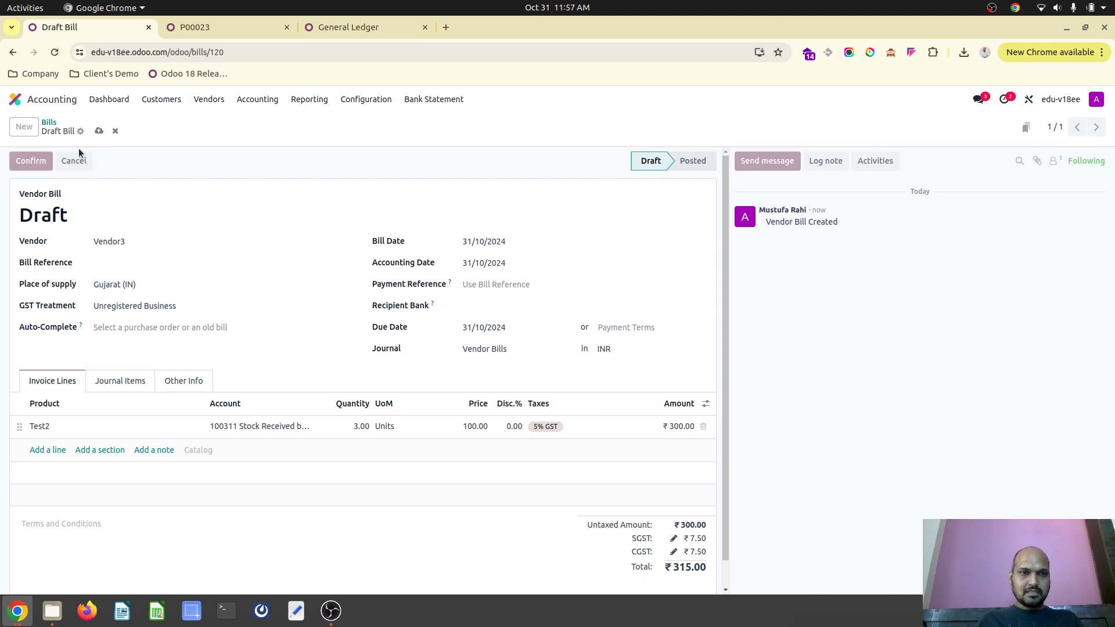
{"action": "left_click", "coordinate": [32, 161]}
Open purchase matching from the posted bill and try to match the P00023 Test2 line with the BILL/24-25/10/0011 line
{"action": "left_click", "coordinate": [576, 129]}
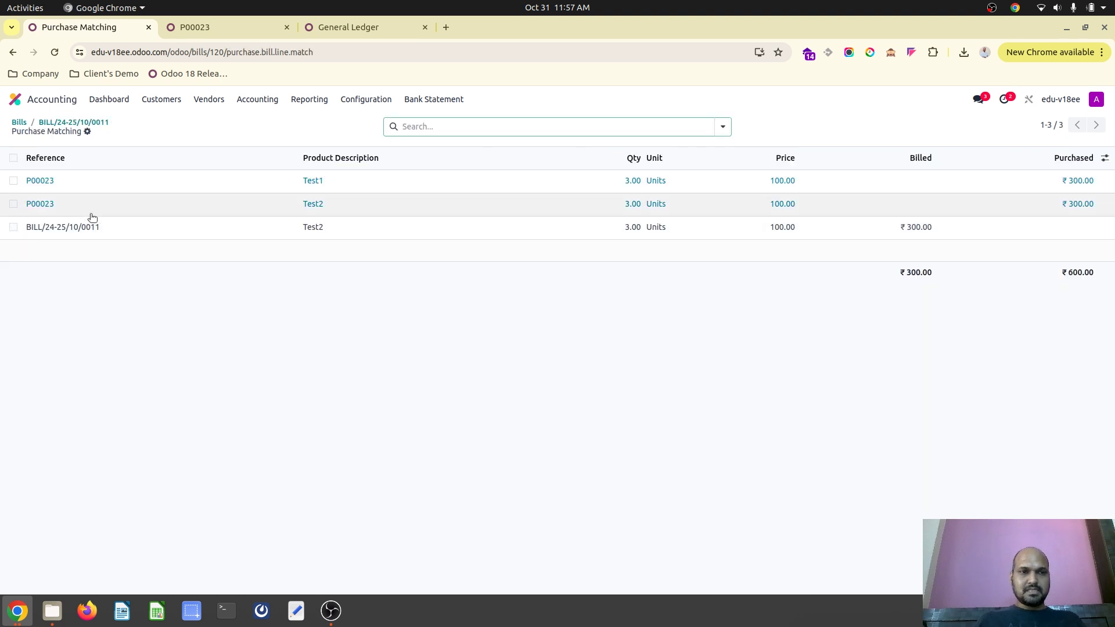
{"action": "left_click", "coordinate": [12, 205]}
{"action": "left_click", "coordinate": [13, 227]}
{"action": "left_click", "coordinate": [538, 126]}
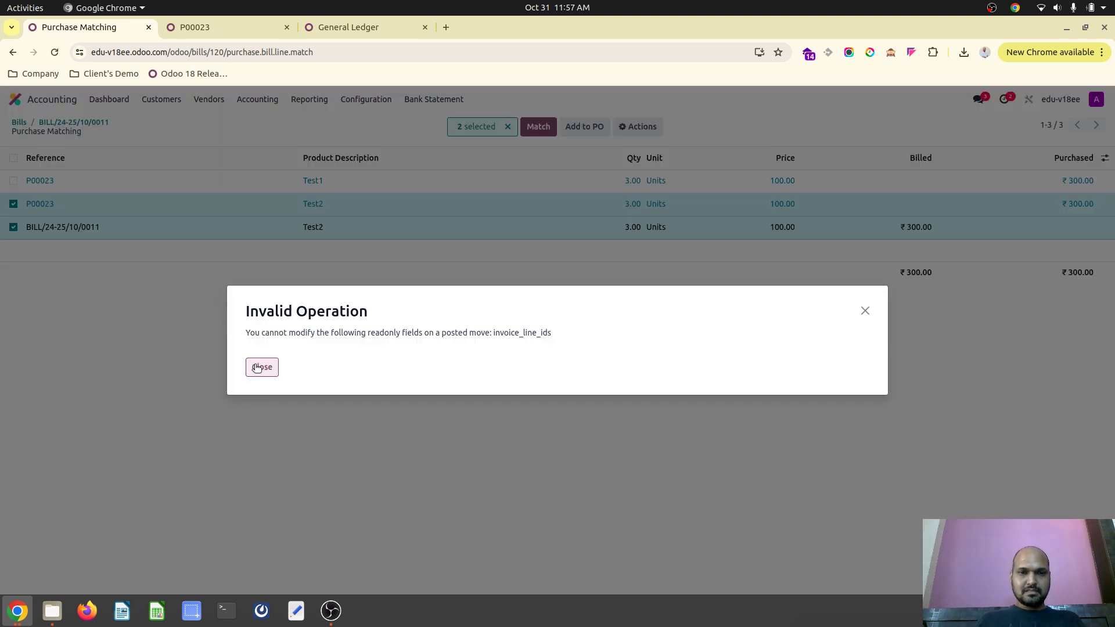
{"action": "left_click", "coordinate": [262, 367]}
Match only the P00023 line for Test2 and set the resulting draft bill's date to 31/10/2024
{"action": "left_click", "coordinate": [13, 227]}
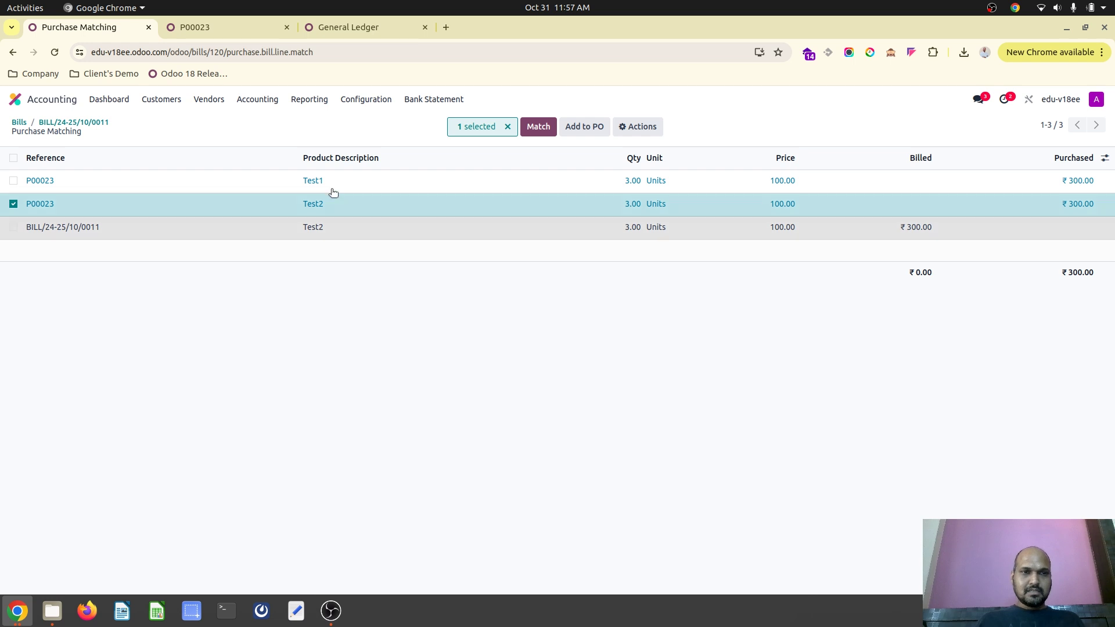
{"action": "left_click", "coordinate": [538, 127]}
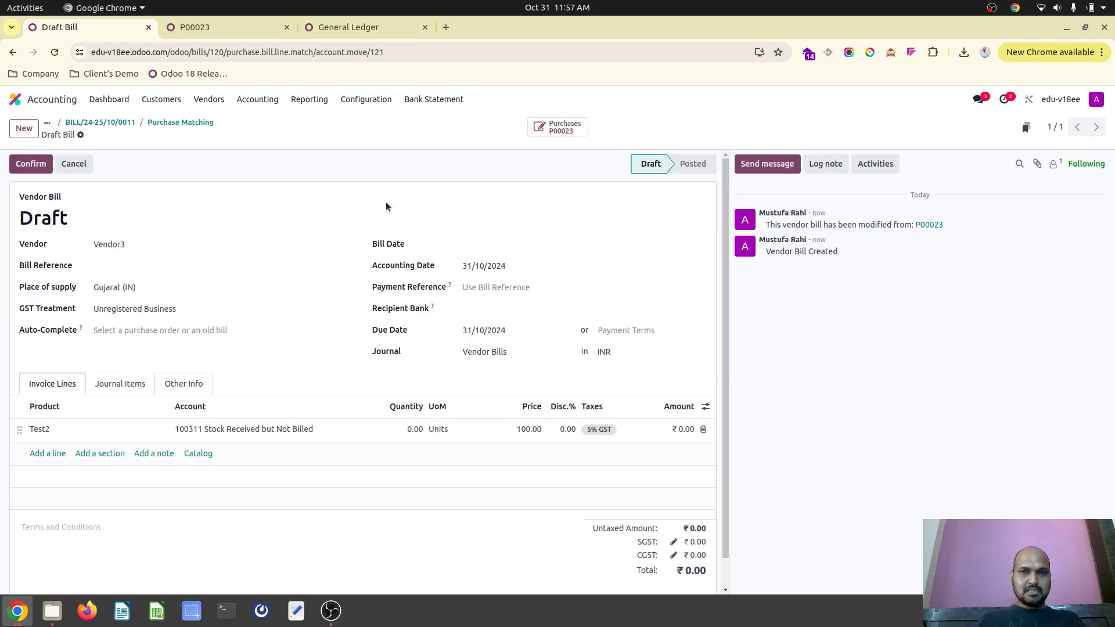
{"action": "left_click", "coordinate": [527, 249]}
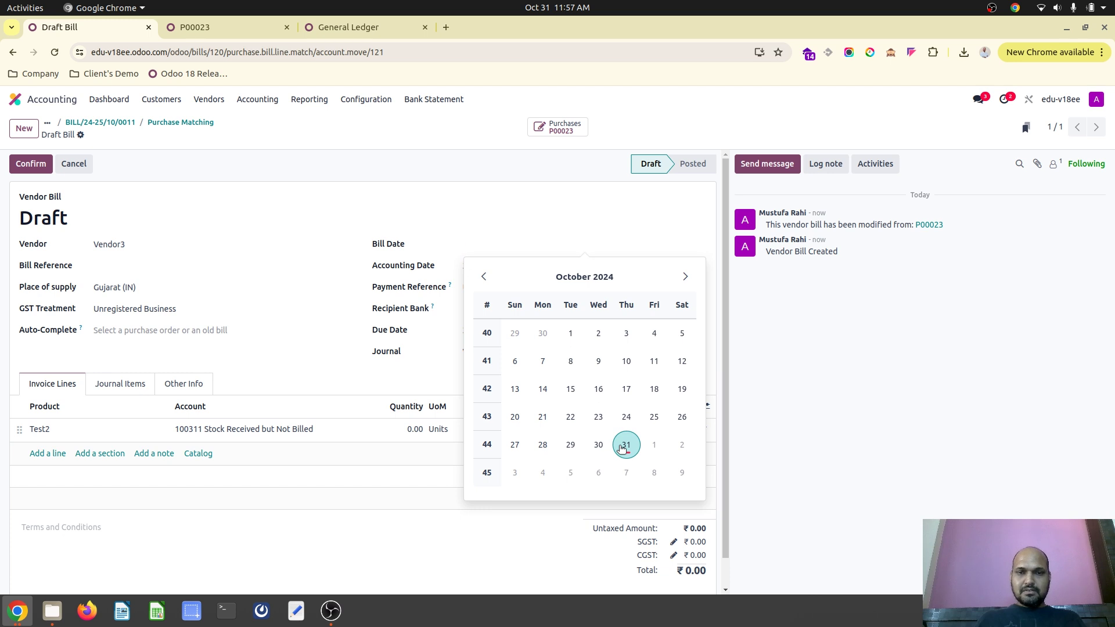
{"action": "left_click", "coordinate": [625, 445]}
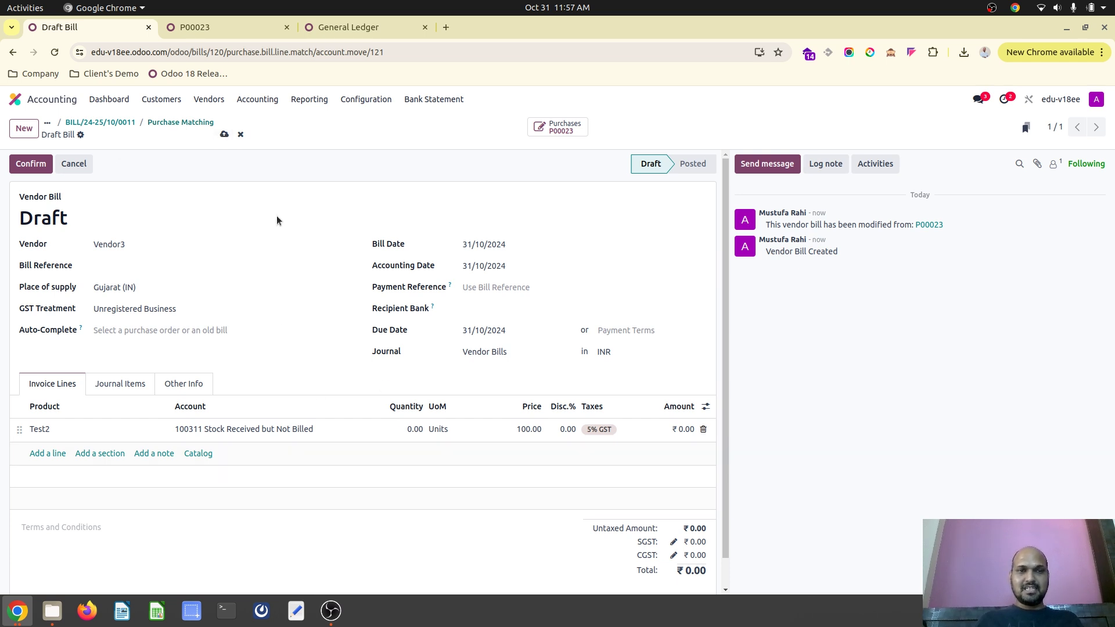
Cancel the draft bill made by matching and return to BILL/24-25/10/0011
{"action": "left_click", "coordinate": [76, 166]}
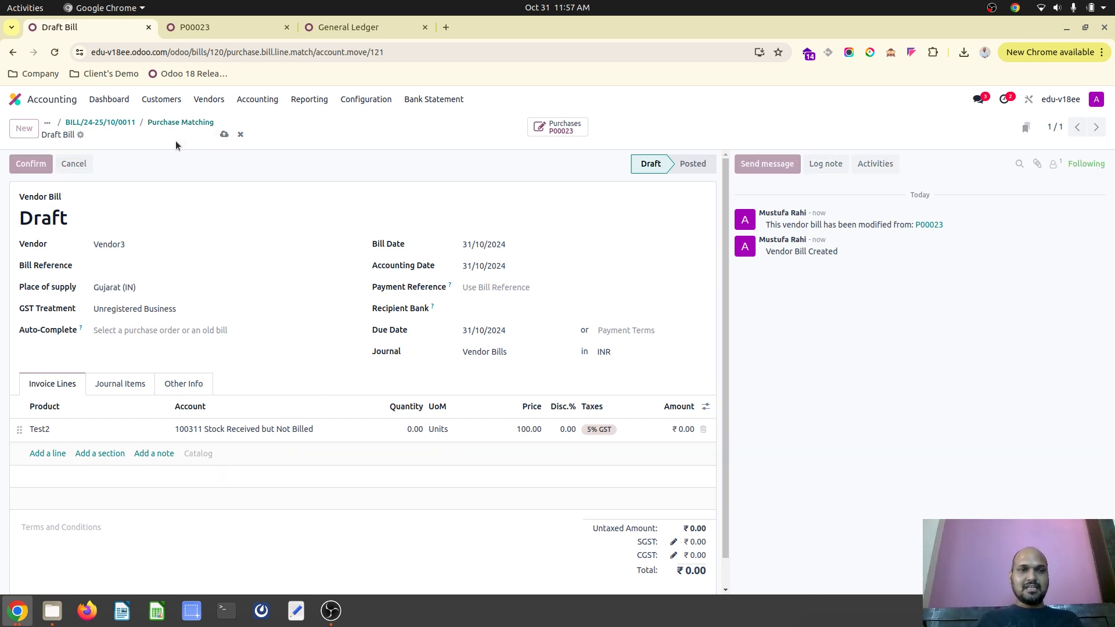
{"action": "left_click", "coordinate": [186, 123]}
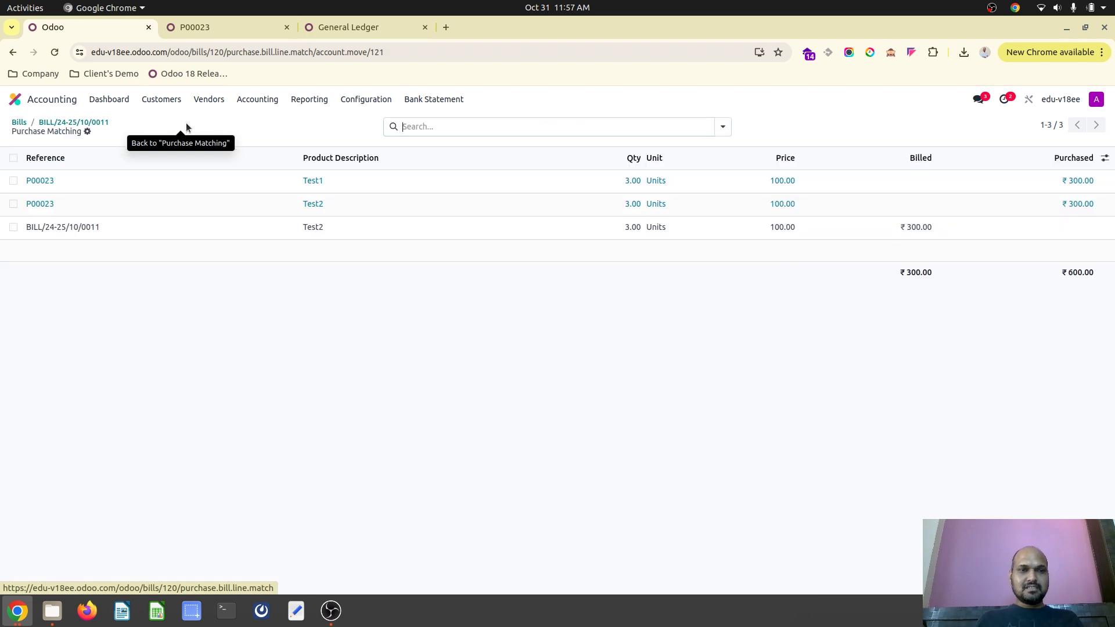
{"action": "left_click", "coordinate": [100, 124]}
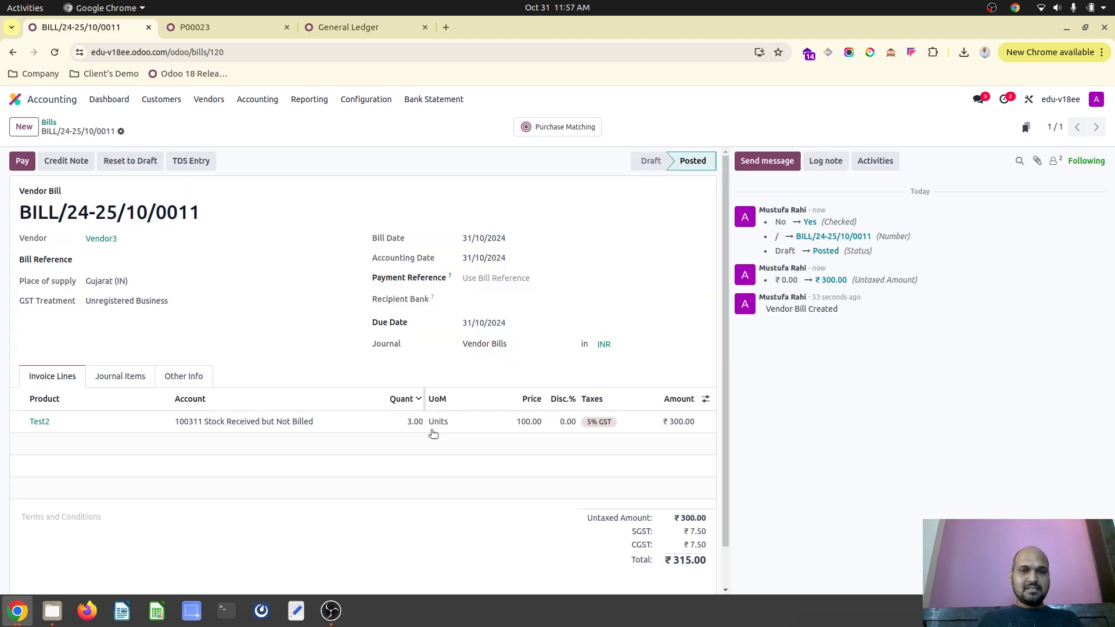
Validate the P00023 receipt WH/IN/00014 and return to the purchase order
{"action": "left_click", "coordinate": [215, 27]}
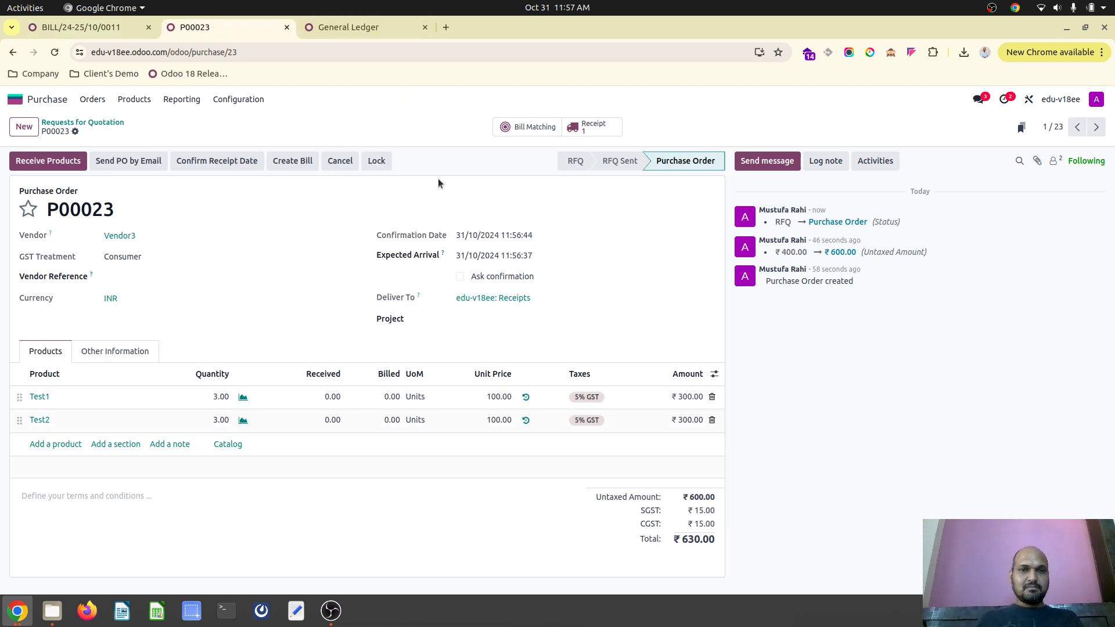
{"action": "left_click", "coordinate": [588, 127]}
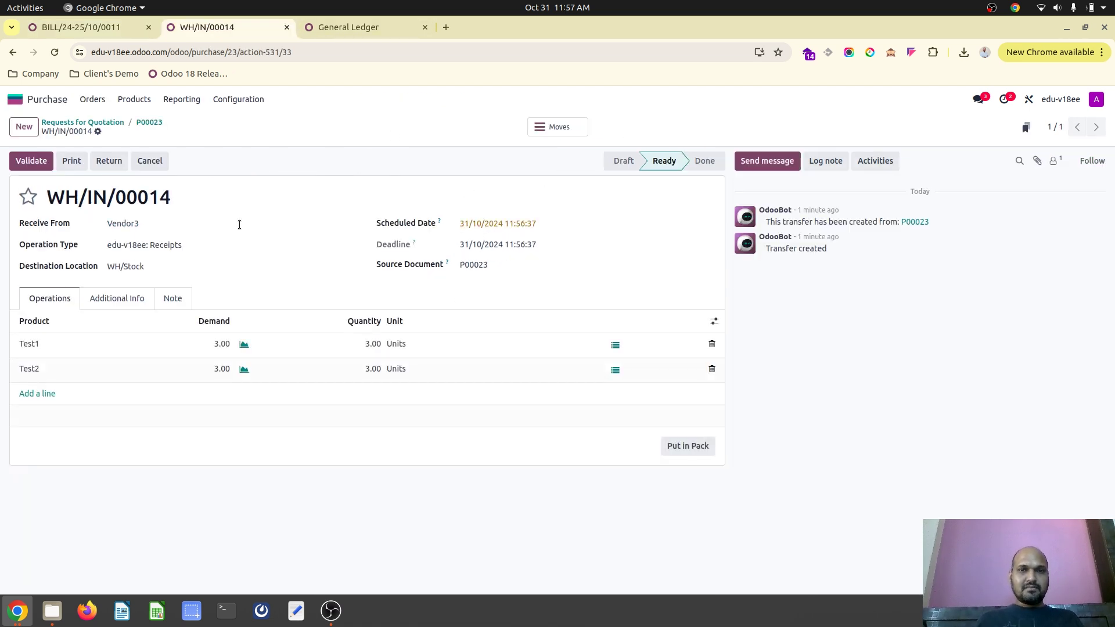
{"action": "left_click", "coordinate": [25, 163]}
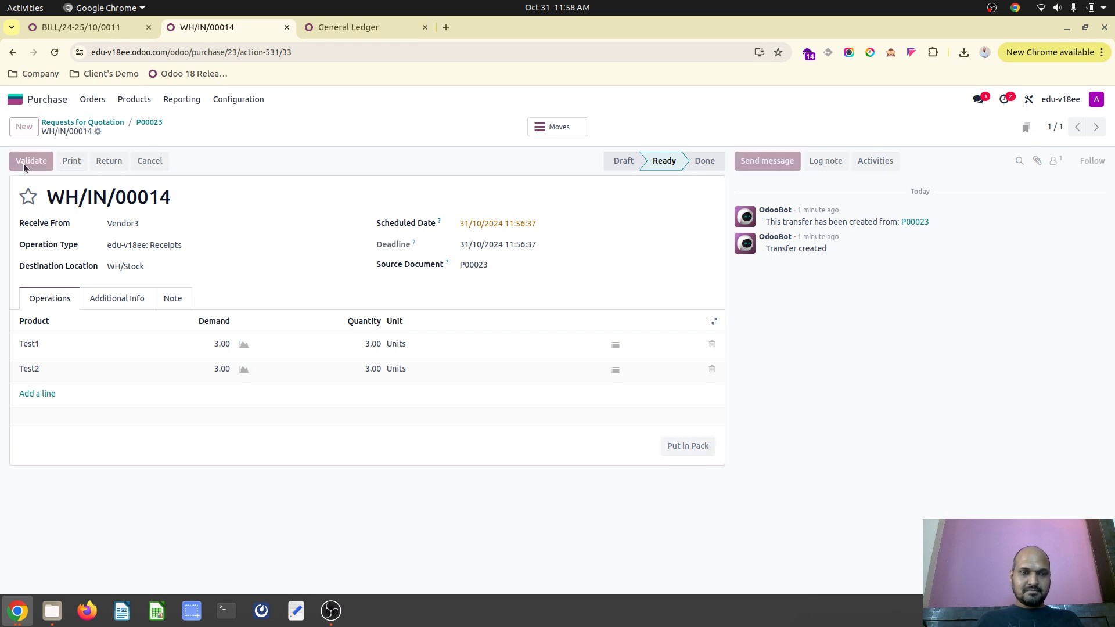
{"action": "left_click", "coordinate": [146, 125]}
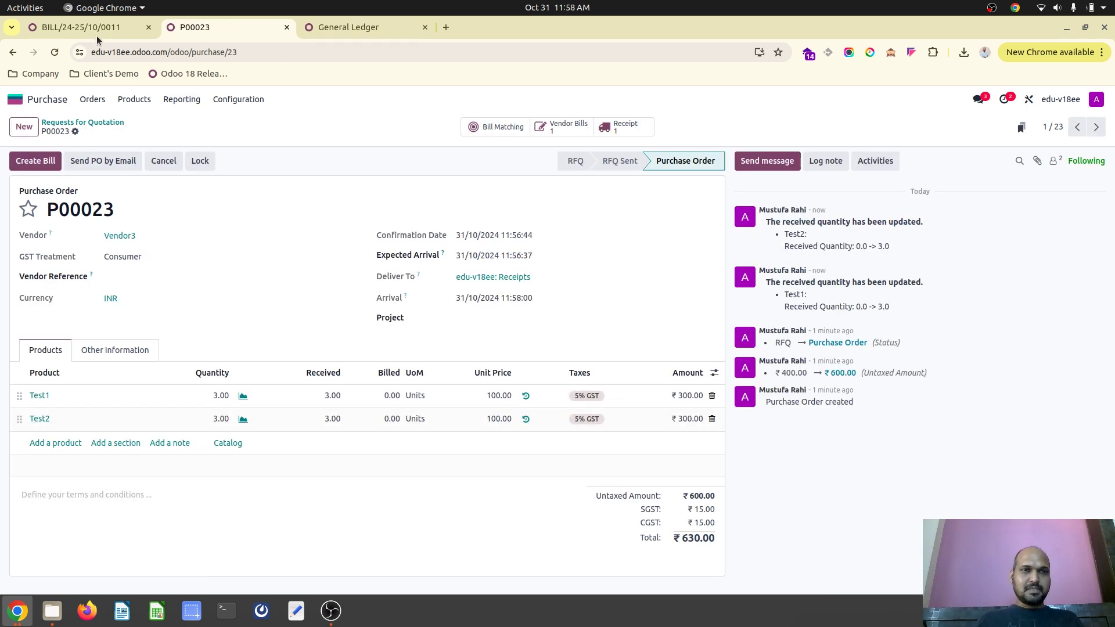
Match only the P00023 Test2 line from BILL/24-25/10/0011's purchase matching, cancel the resulting draft bill, and return to the posted bill
{"action": "left_click", "coordinate": [95, 29]}
{"action": "left_click", "coordinate": [586, 135]}
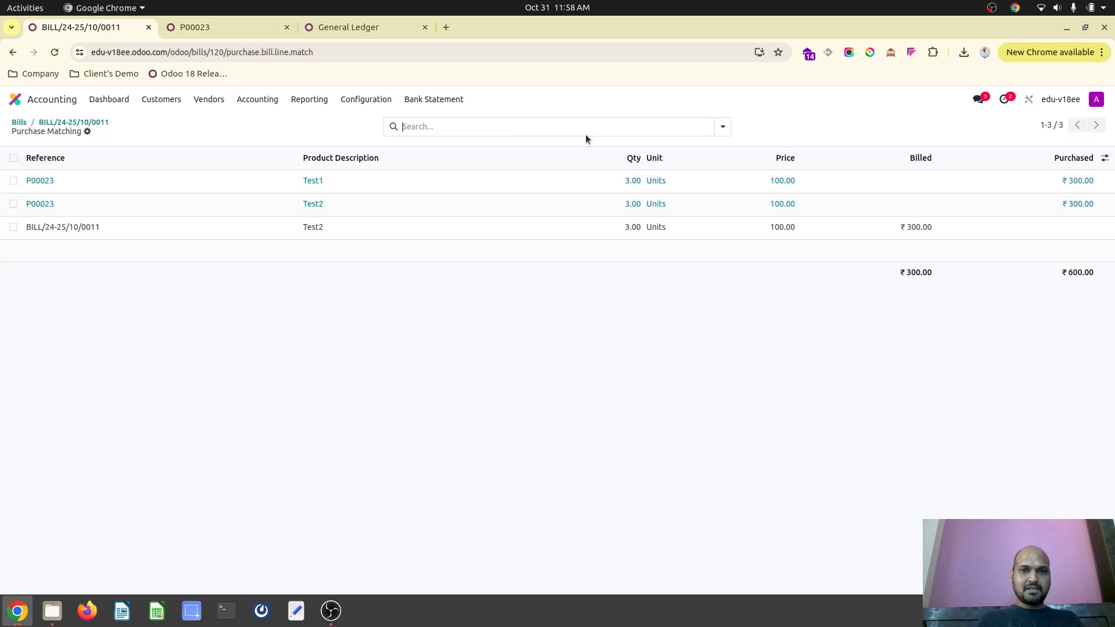
{"action": "left_click", "coordinate": [14, 204]}
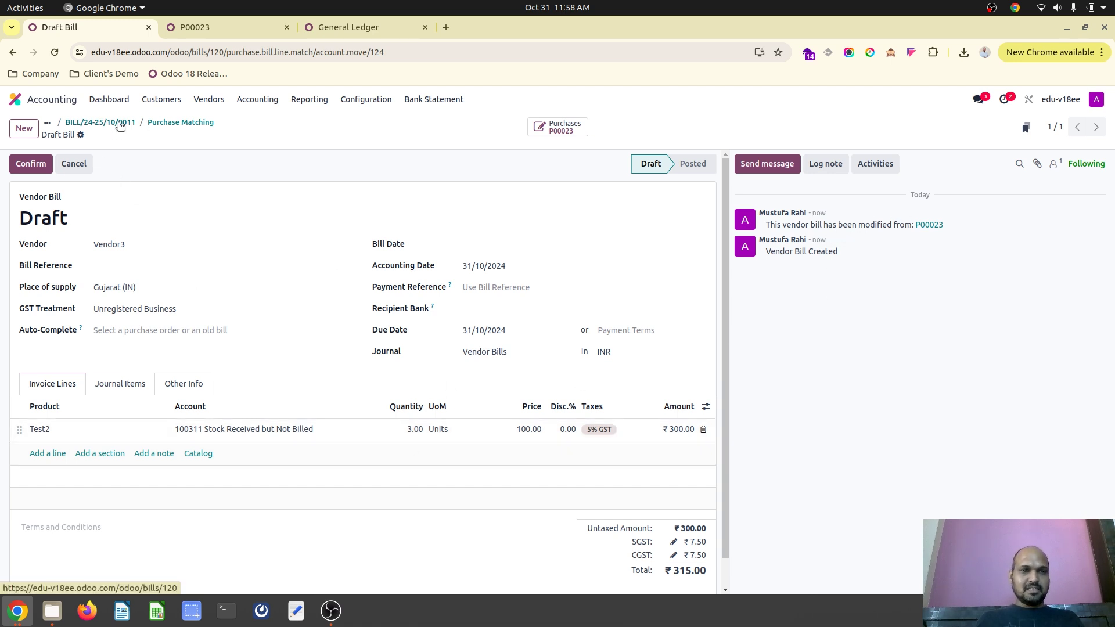
{"action": "left_click", "coordinate": [81, 167]}
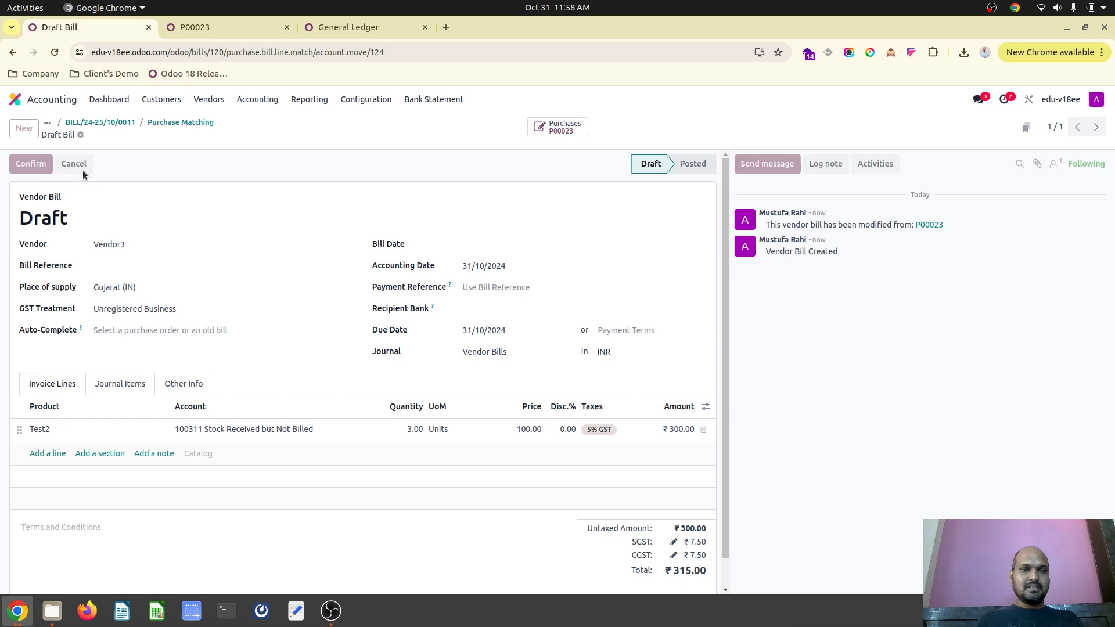
{"action": "left_click", "coordinate": [100, 122]}
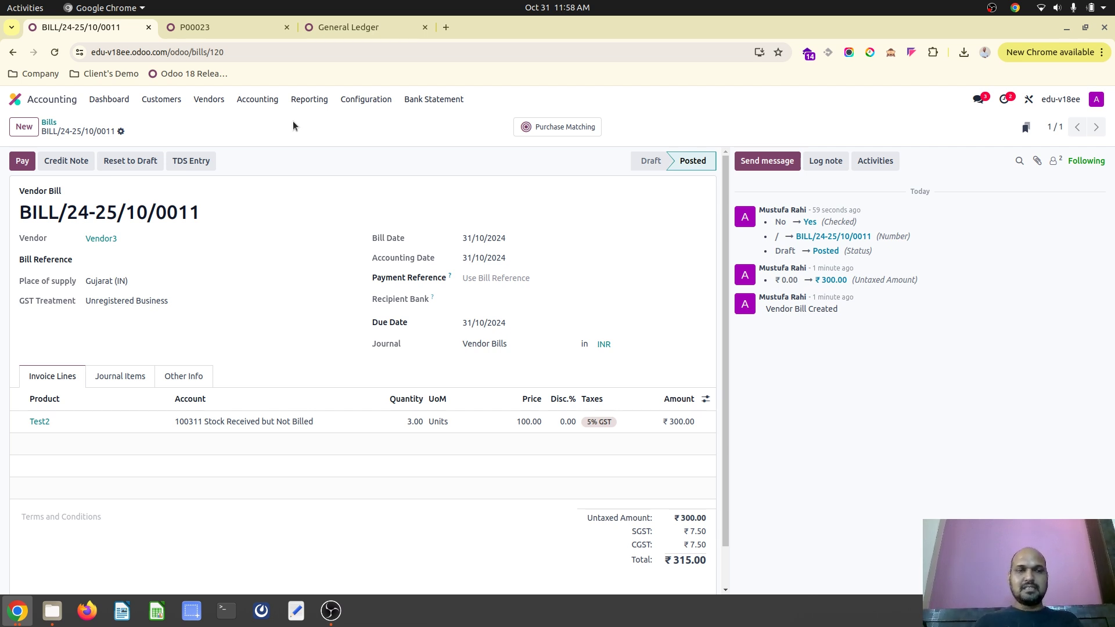
Reset BILL/24-25/10/0011 to draft, add a Test1 line with quantity 3, and confirm the bill again
{"action": "left_click", "coordinate": [131, 161]}
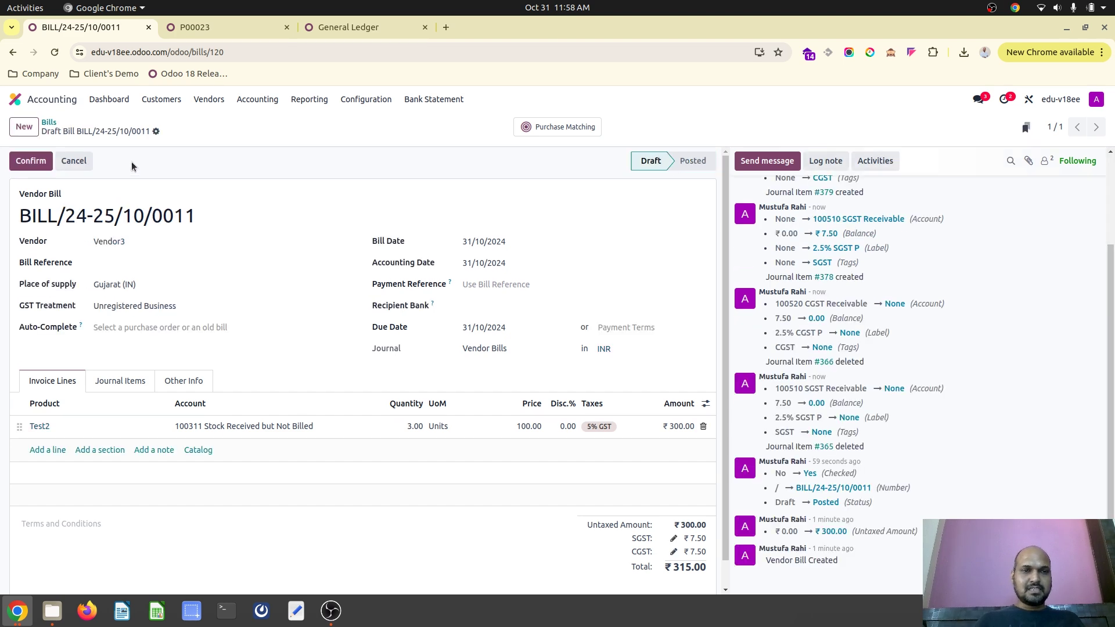
{"action": "left_click", "coordinate": [49, 450]}
{"action": "type", "text": "test"}
{"action": "left_click", "coordinate": [51, 465]}
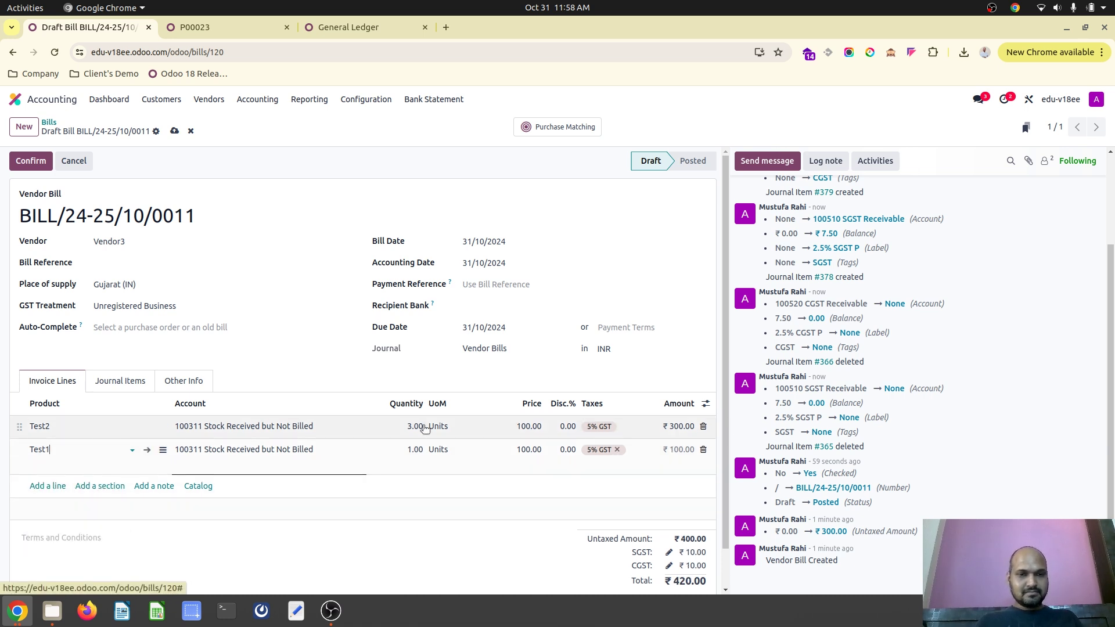
{"action": "left_click", "coordinate": [409, 445]}
{"action": "type", "text": "3"}
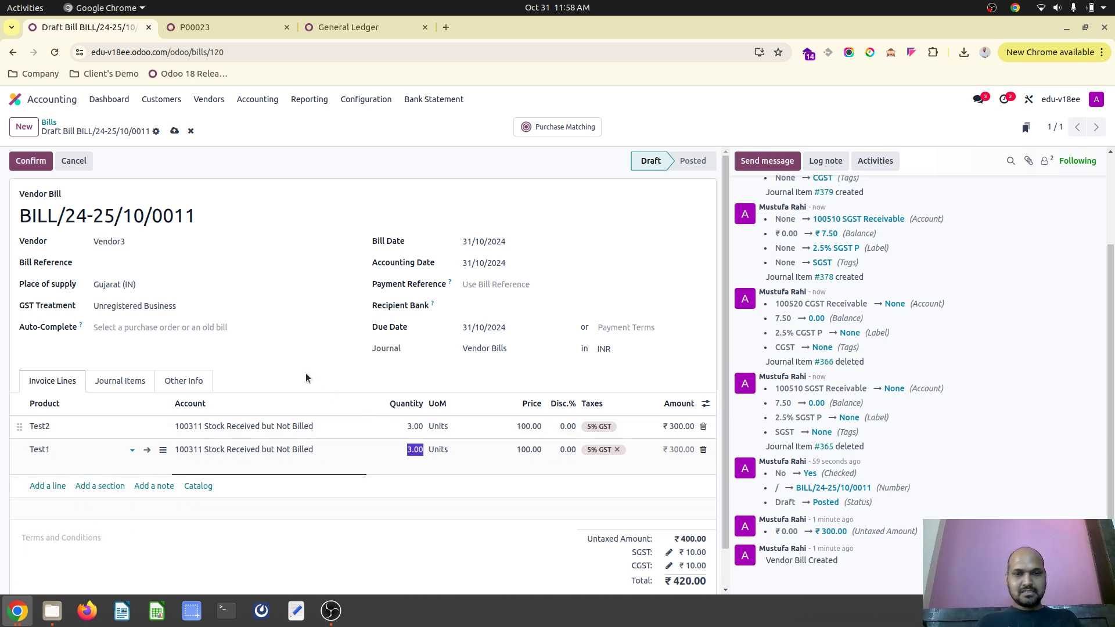
{"action": "left_click", "coordinate": [307, 378]}
{"action": "left_click", "coordinate": [174, 131]}
{"action": "left_click", "coordinate": [33, 159]}
Match only the P00023 Test1 and Test2 lines from the bill's purchase matching, and return to BILL/24-25/10/0011
{"action": "left_click", "coordinate": [563, 127]}
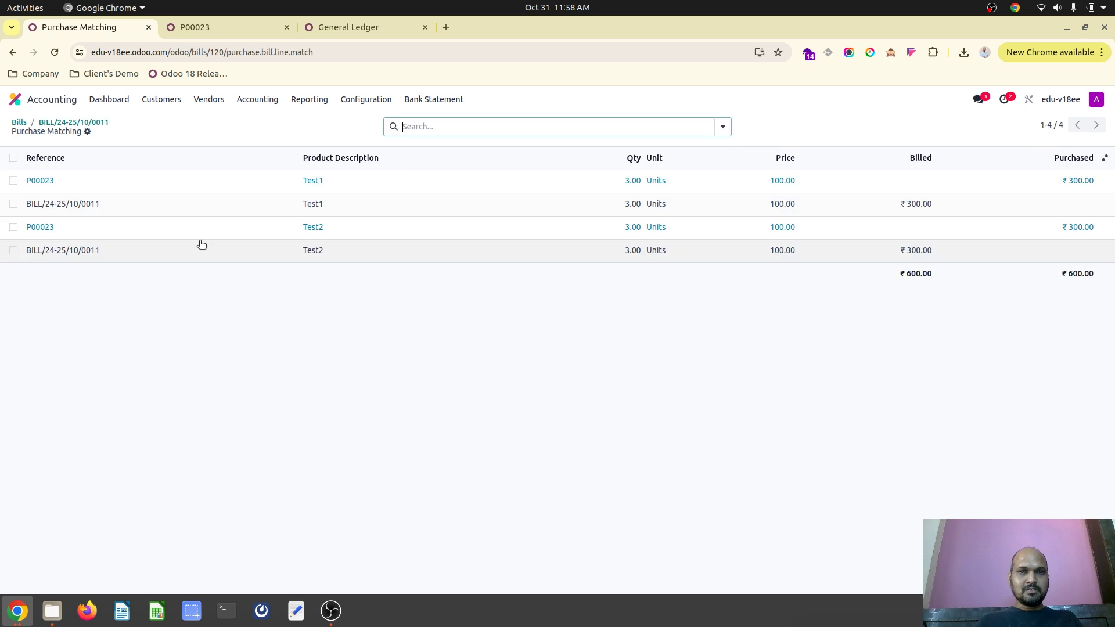
{"action": "left_click", "coordinate": [13, 180]}
{"action": "left_click", "coordinate": [13, 227]}
{"action": "left_click", "coordinate": [539, 127]}
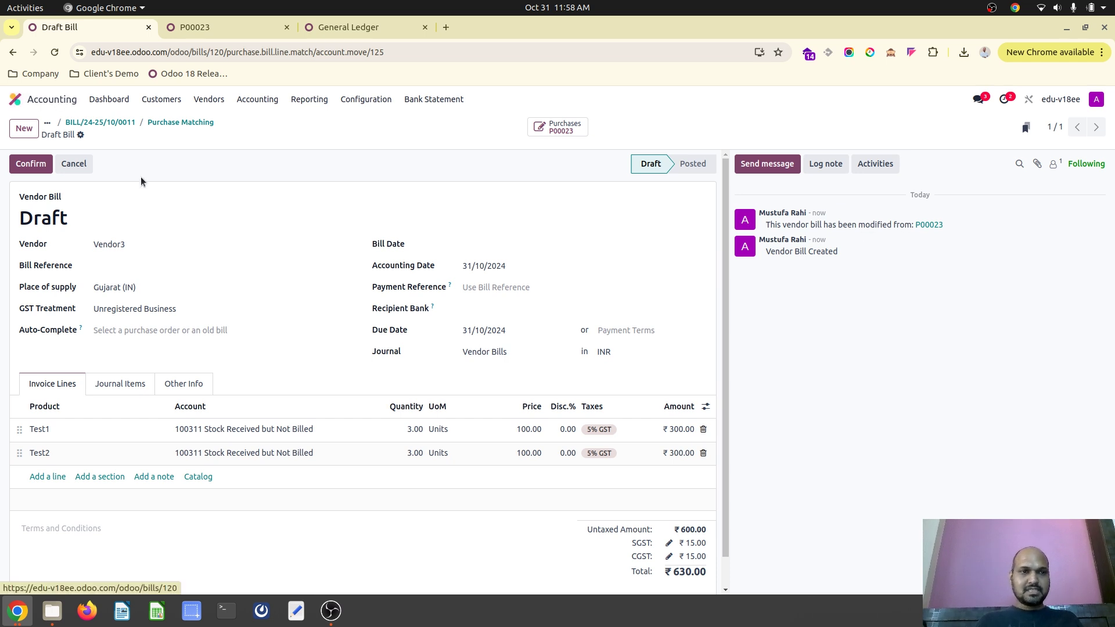
{"action": "left_click", "coordinate": [161, 122]}
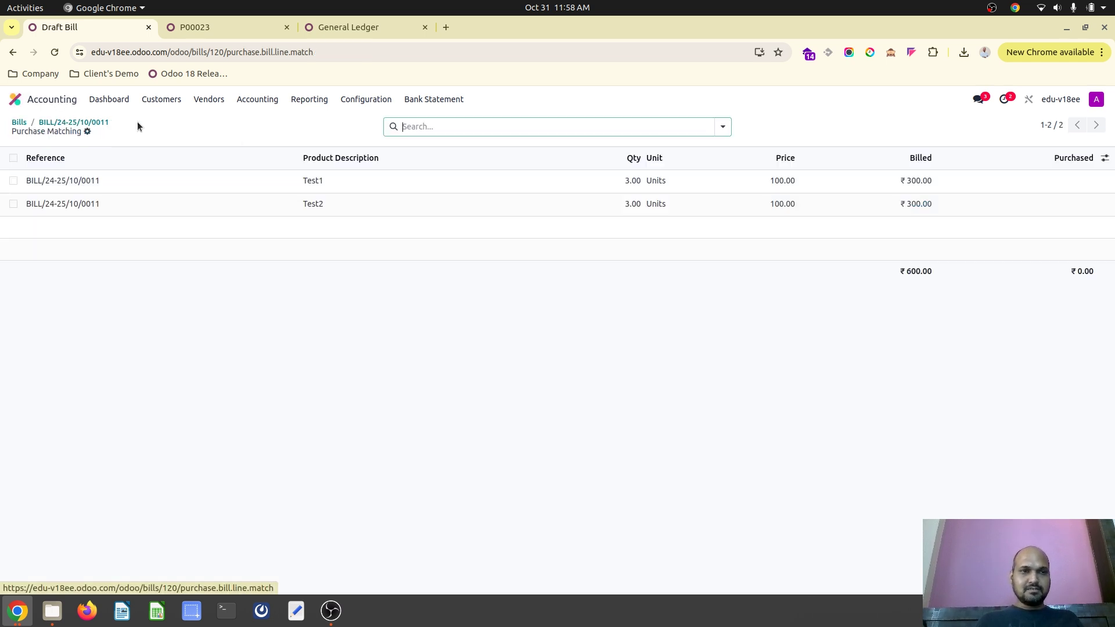
{"action": "left_click", "coordinate": [101, 122]}
Open the draft vendor bill linked to P00023, cancel it, and return to the purchase order
{"action": "left_click", "coordinate": [221, 27]}
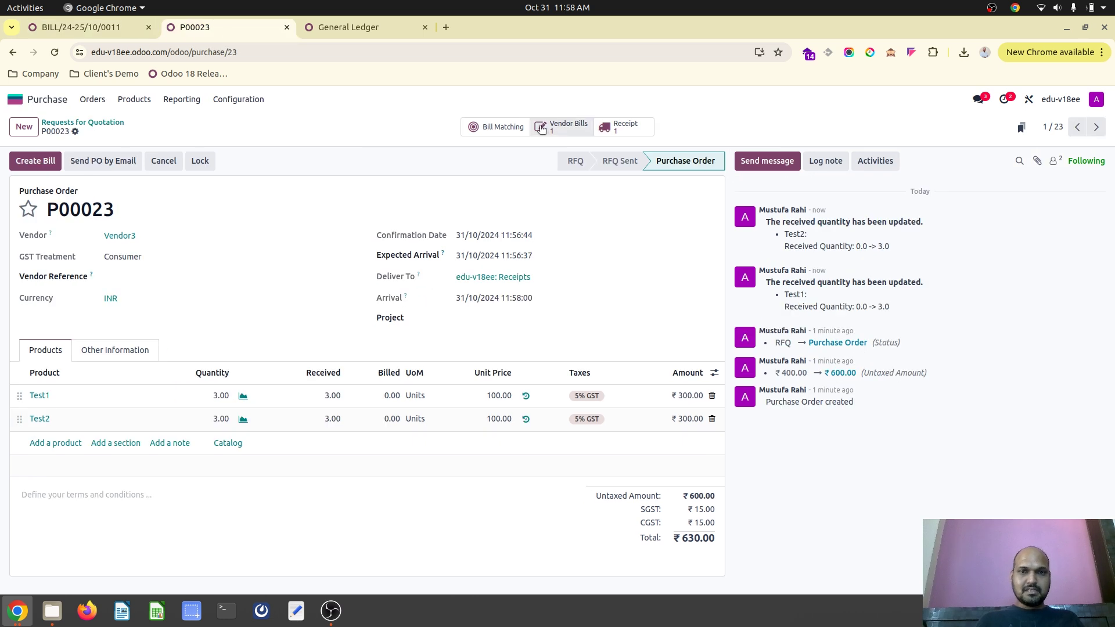
{"action": "left_click", "coordinate": [540, 128]}
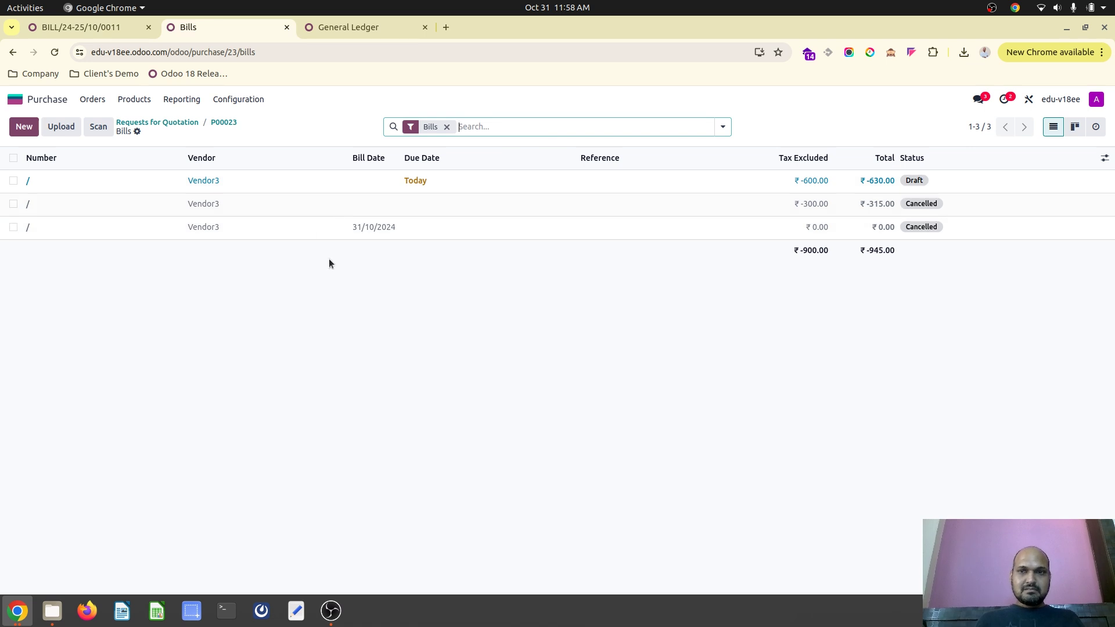
{"action": "left_click", "coordinate": [320, 183]}
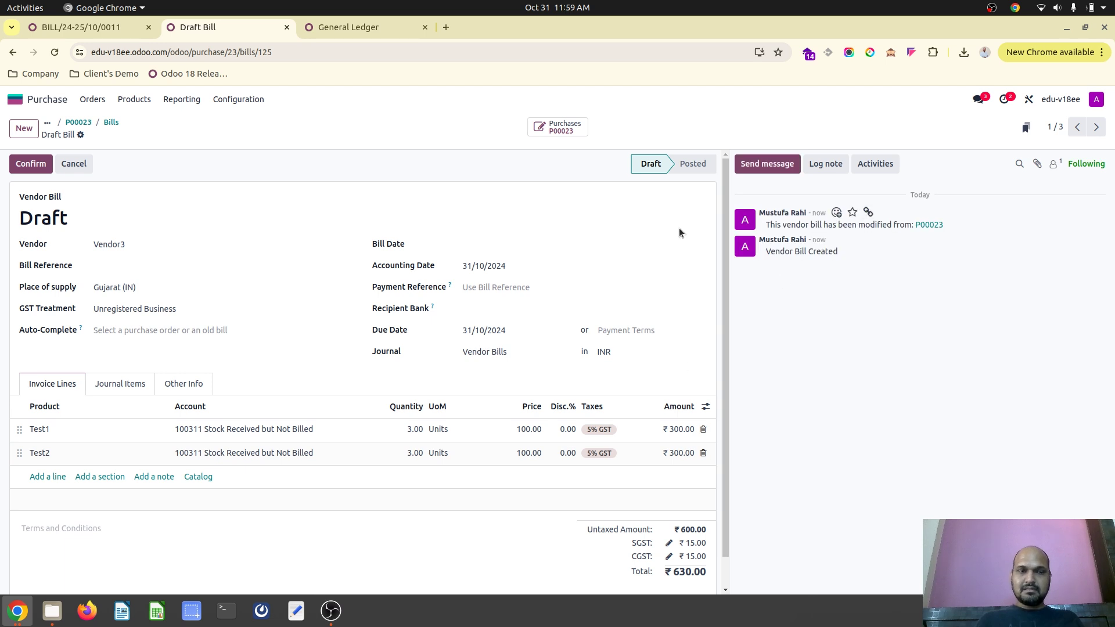
{"action": "left_click", "coordinate": [81, 166]}
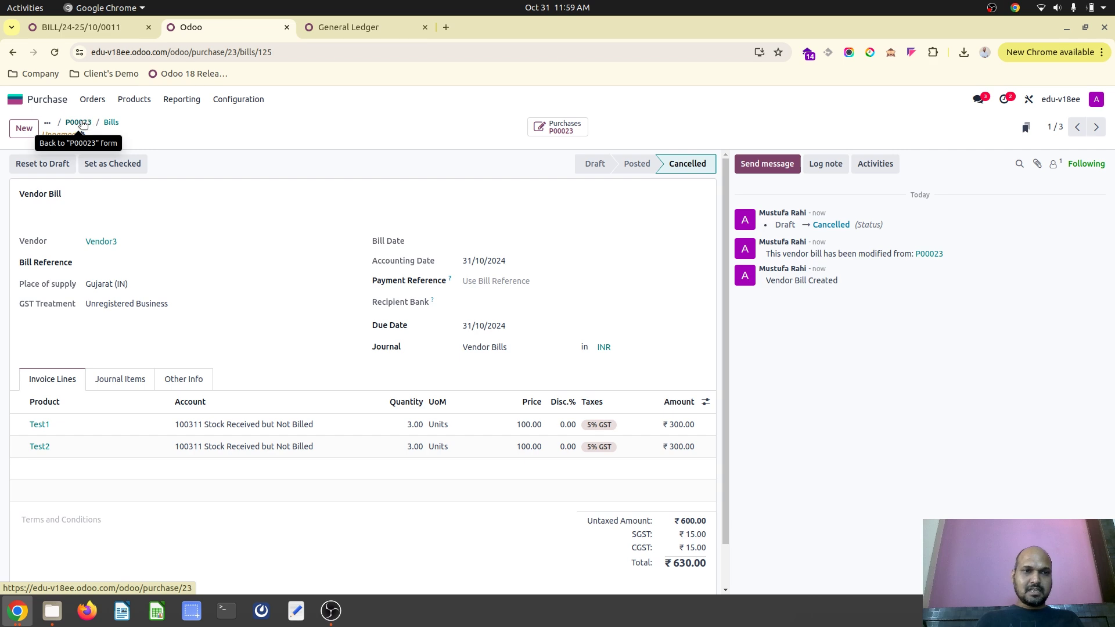
{"action": "left_click", "coordinate": [79, 123]}
Add the Test1 and Test2 lines of BILL/24-25/10/0011 to purchase order P00023 as products through bill matching
{"action": "left_click", "coordinate": [484, 132]}
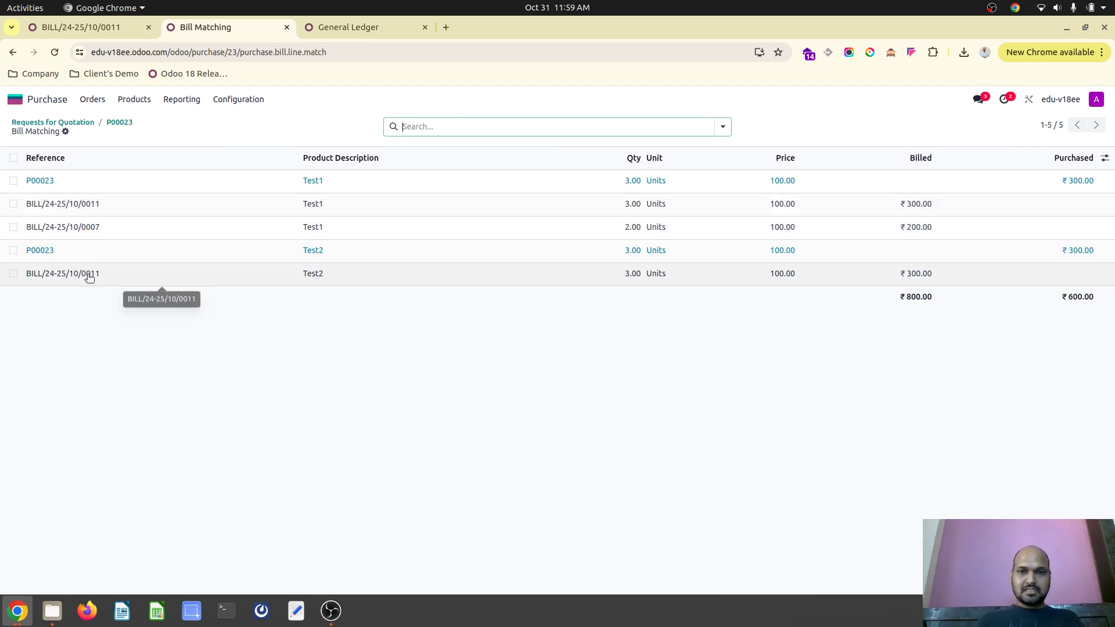
{"action": "left_click", "coordinate": [14, 205]}
{"action": "left_click", "coordinate": [14, 273]}
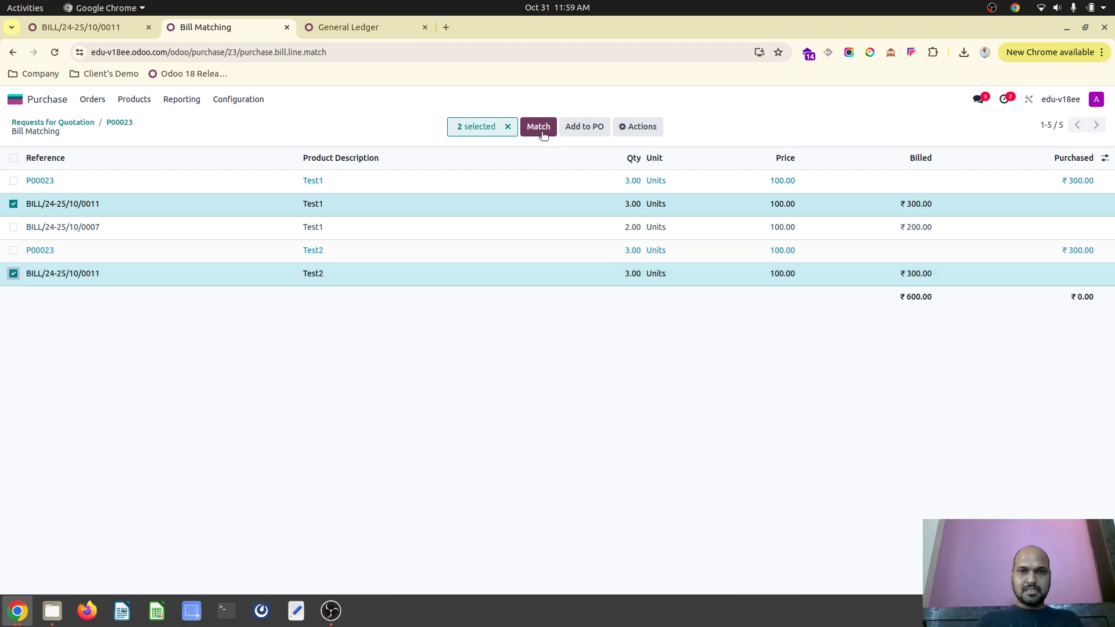
{"action": "left_click", "coordinate": [582, 128]}
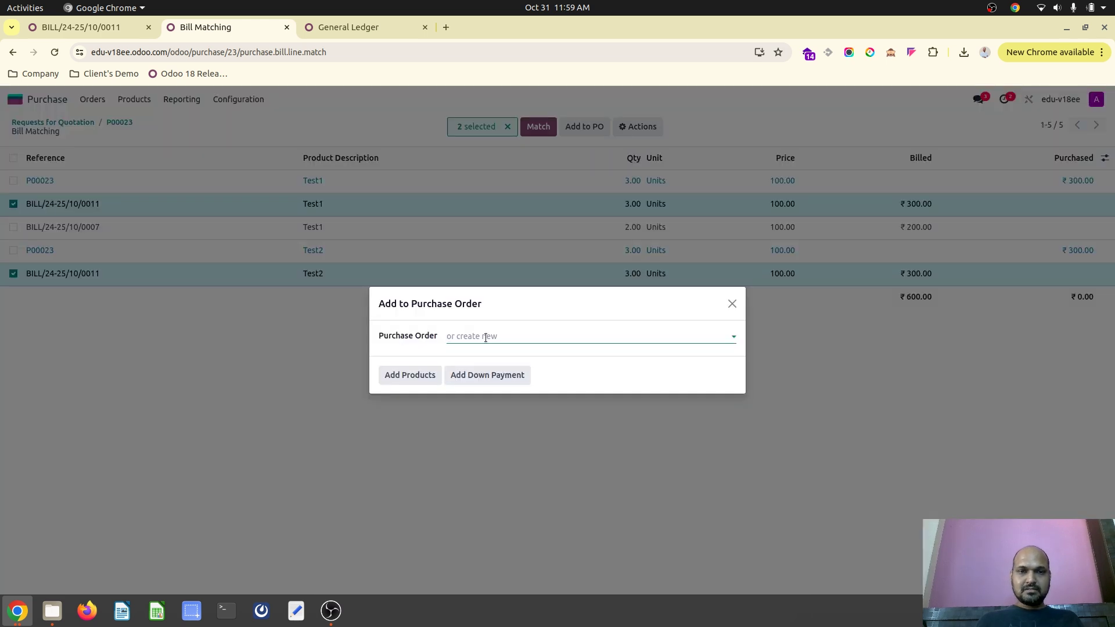
{"action": "left_click", "coordinate": [486, 337]}
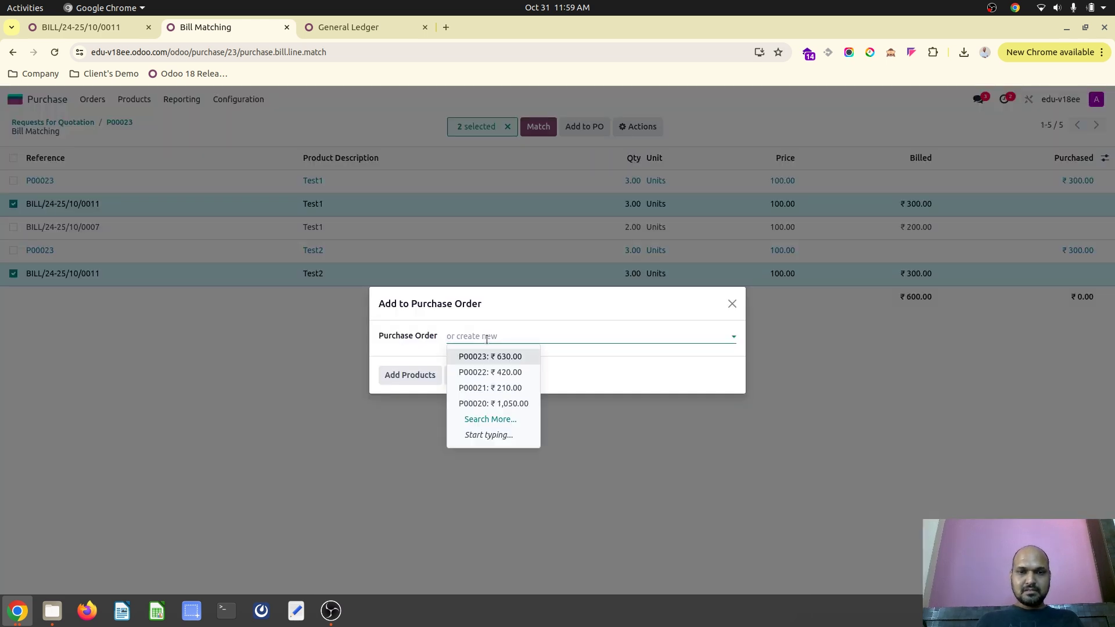
{"action": "left_click", "coordinate": [492, 357]}
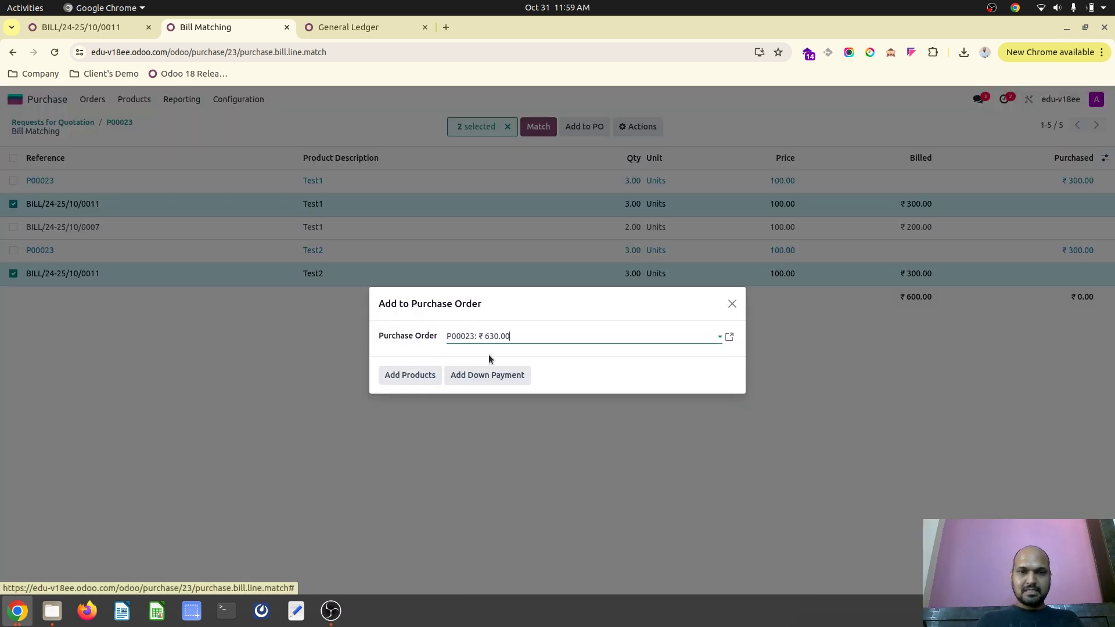
{"action": "left_click", "coordinate": [411, 376]}
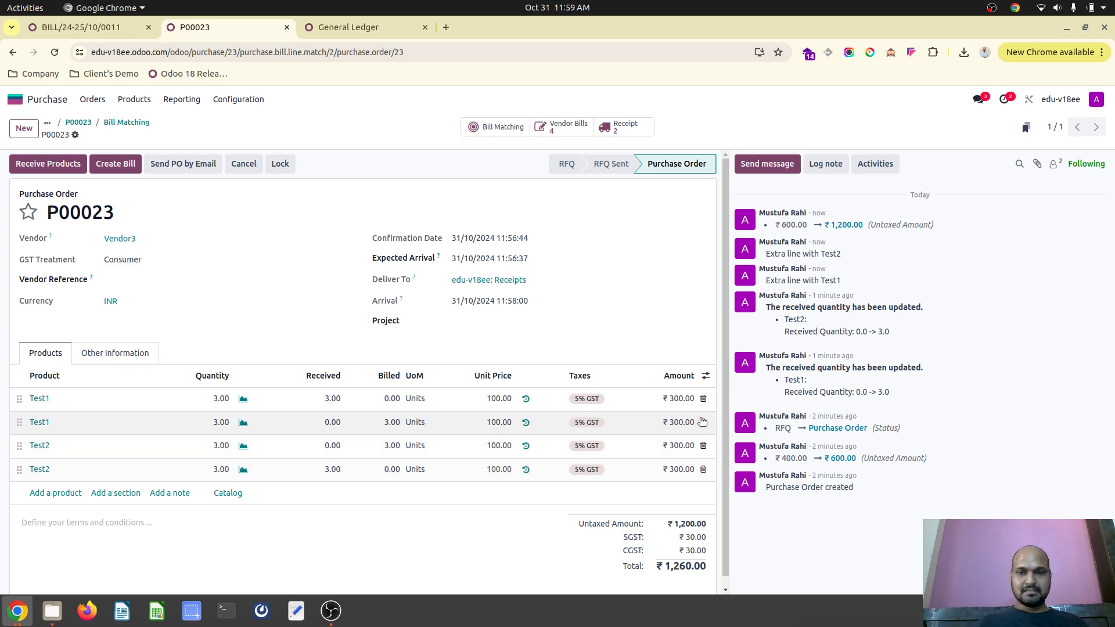
Try to cancel P00023, and check its linked bill BILL/24-25/10/0011 and the purchase order tied to it
{"action": "left_click", "coordinate": [258, 166]}
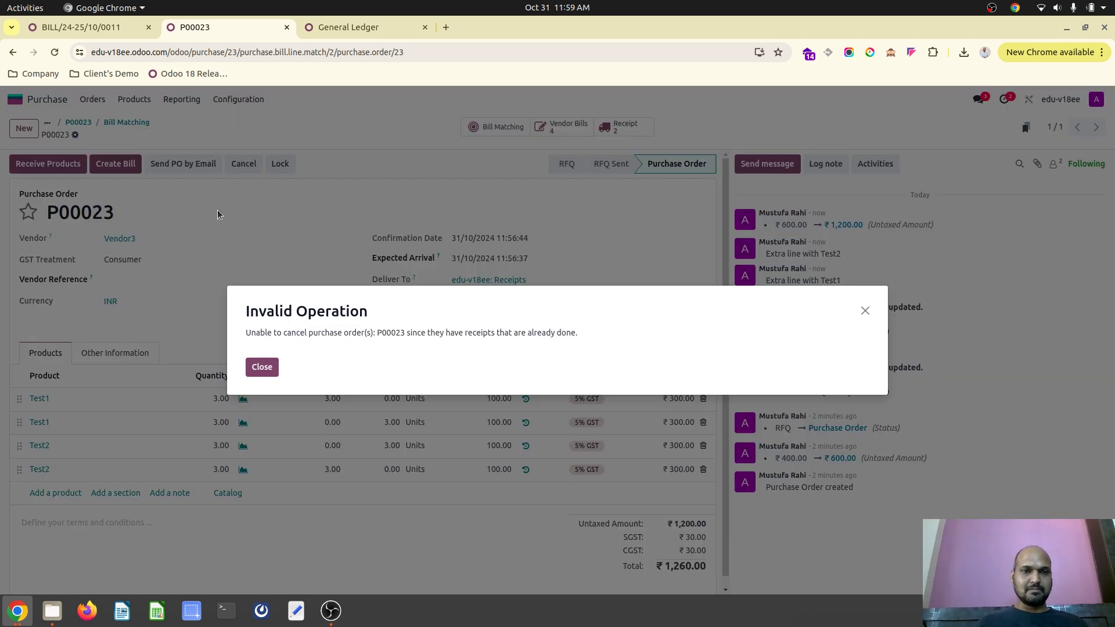
{"action": "left_click", "coordinate": [261, 367]}
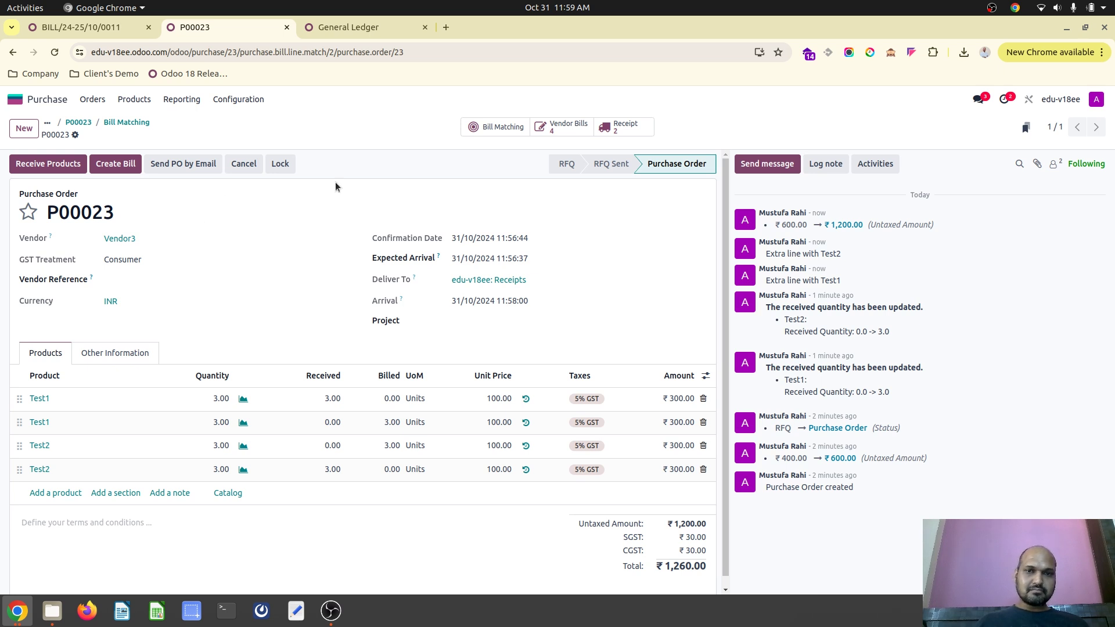
{"action": "left_click", "coordinate": [569, 133]}
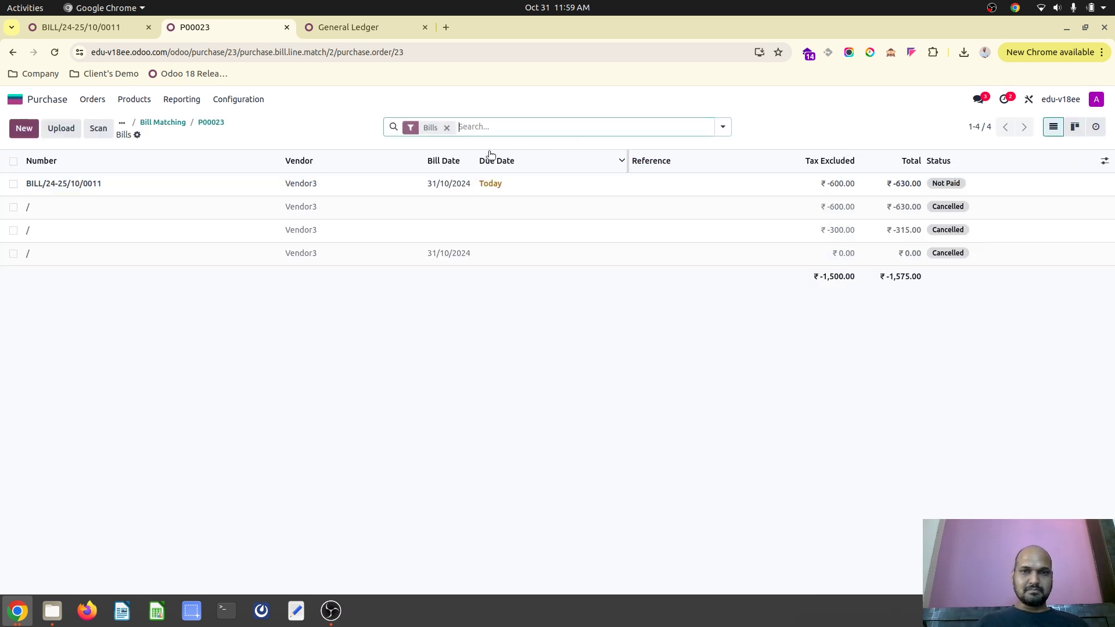
{"action": "left_click", "coordinate": [238, 185]}
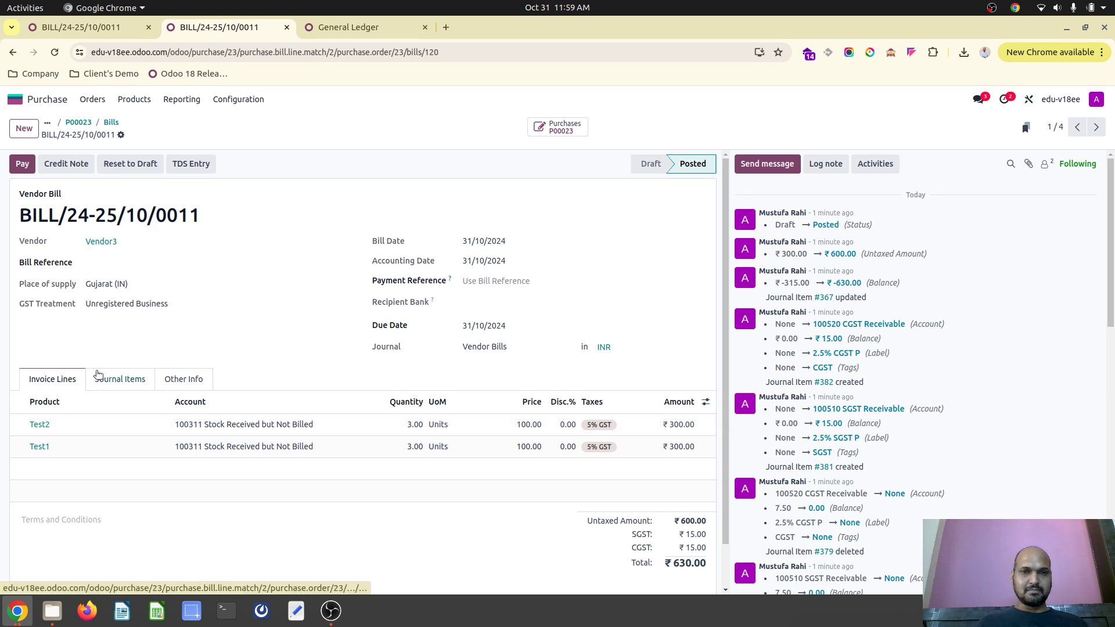
{"action": "left_click", "coordinate": [551, 129]}
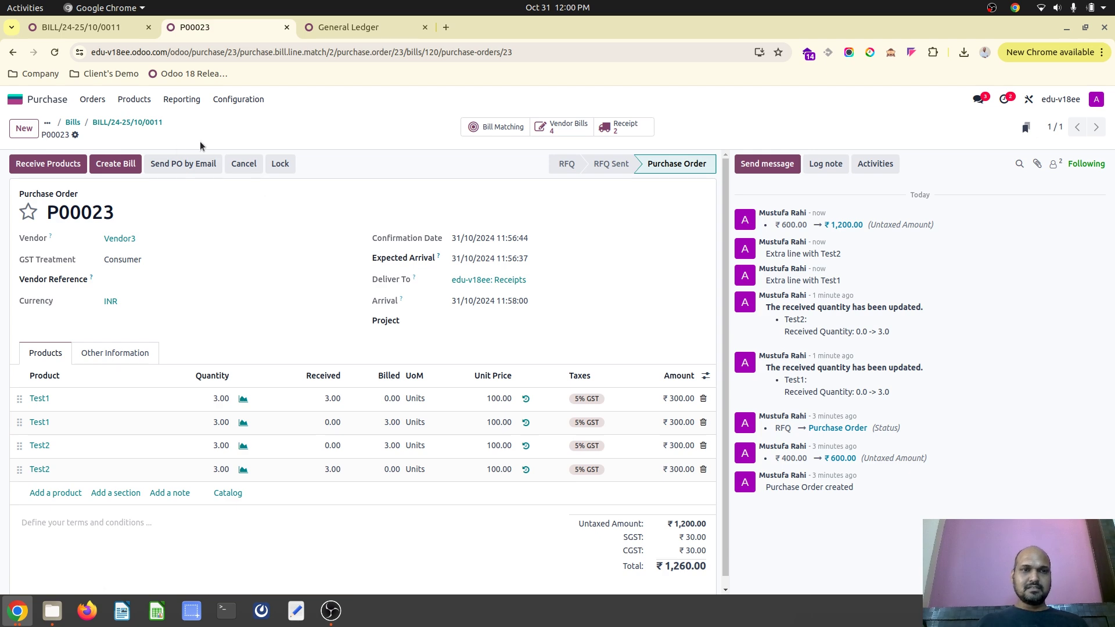
Reopen P00023 from the Purchase app and open its posted bill BILL/24-25/10/0011
{"action": "left_click", "coordinate": [73, 127]}
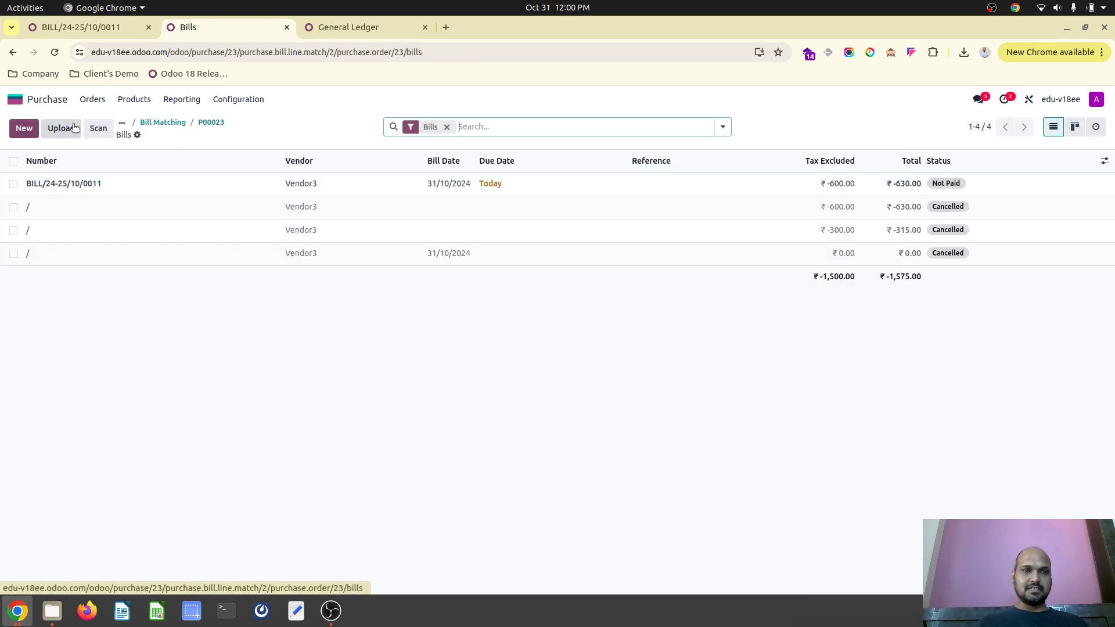
{"action": "left_click", "coordinate": [15, 98]}
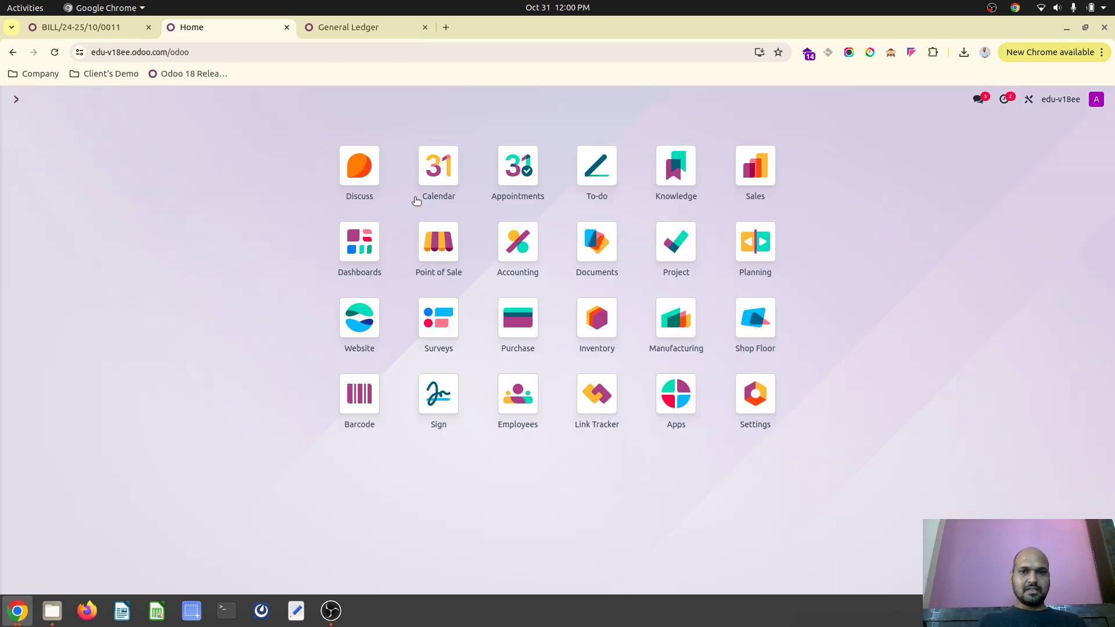
{"action": "left_click", "coordinate": [515, 329]}
{"action": "left_click", "coordinate": [290, 269]}
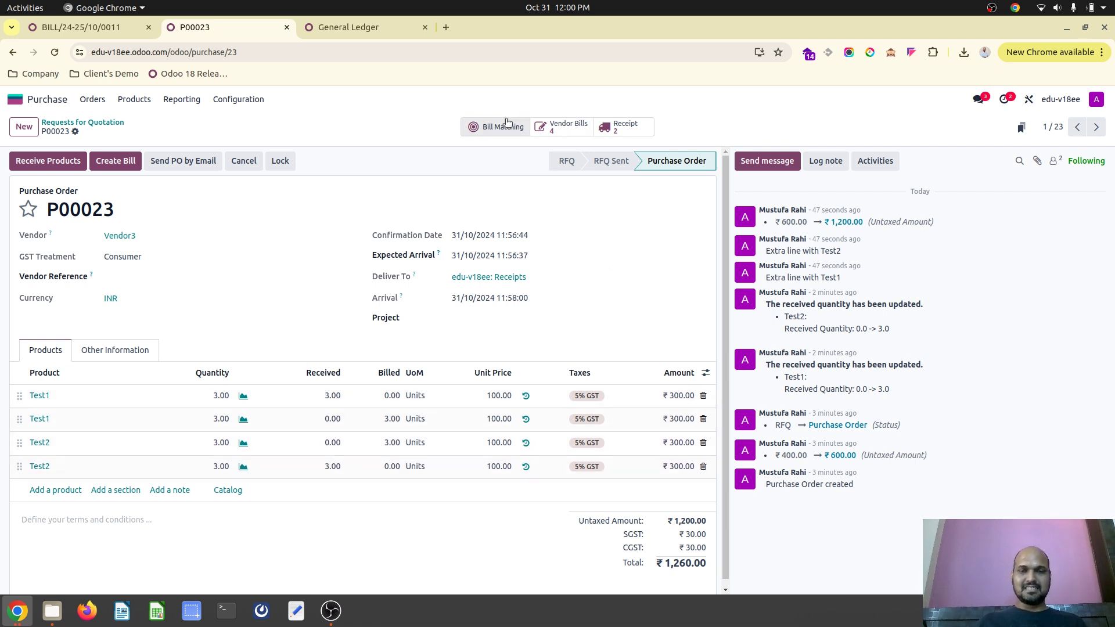
{"action": "left_click", "coordinate": [567, 133]}
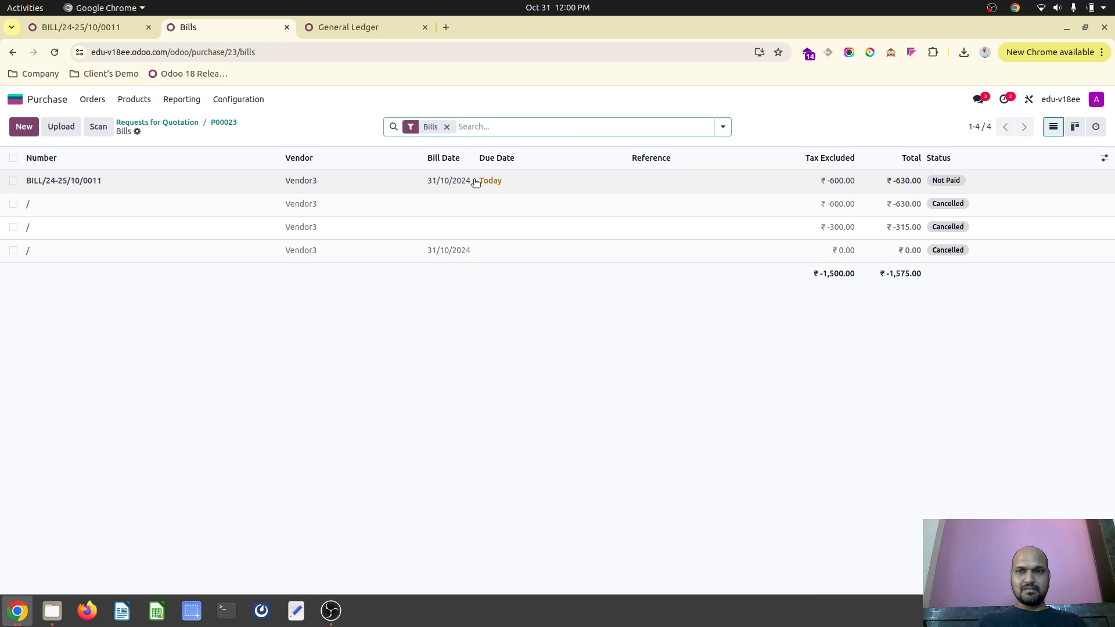
{"action": "left_click", "coordinate": [475, 183]}
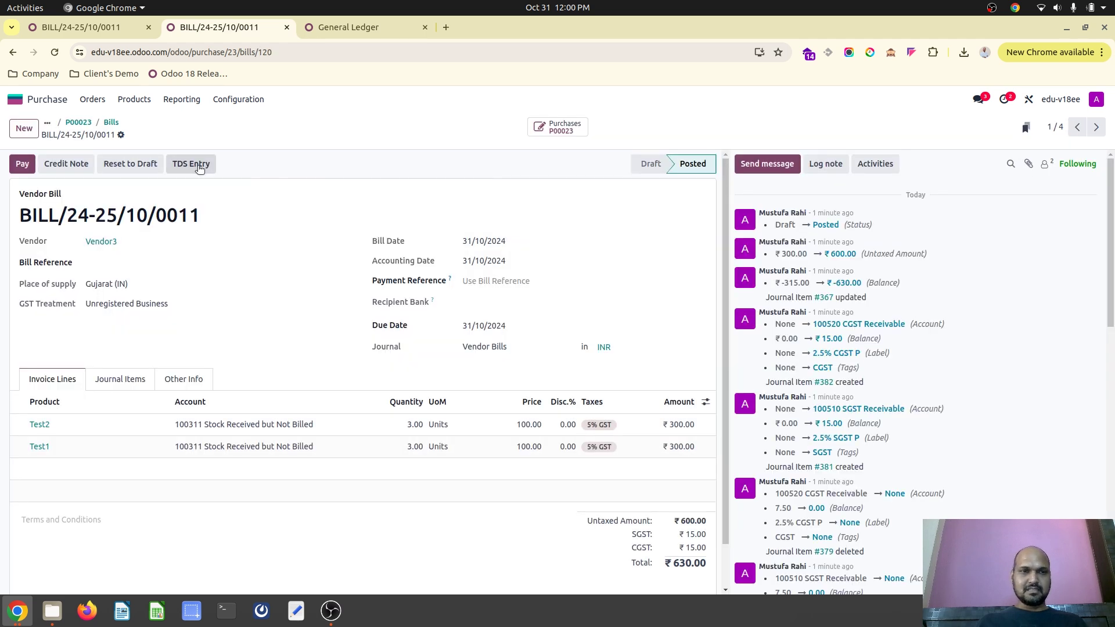
Reset BILL/24-25/10/0011 to draft, review its lines and change log, and confirm it again
{"action": "left_click", "coordinate": [130, 163]}
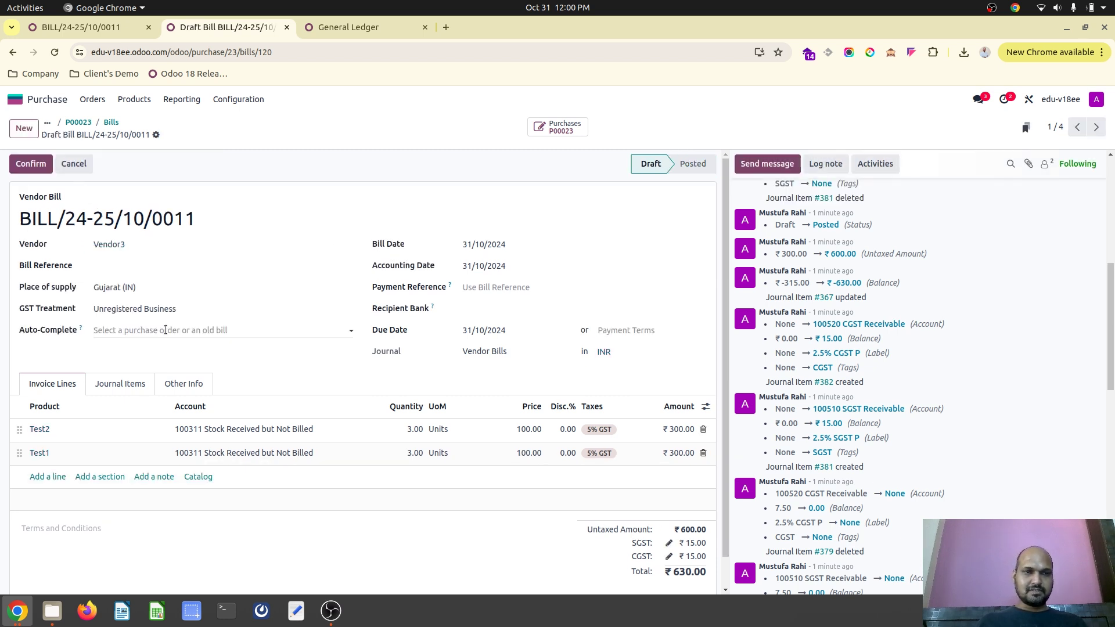
{"action": "left_click", "coordinate": [188, 216]}
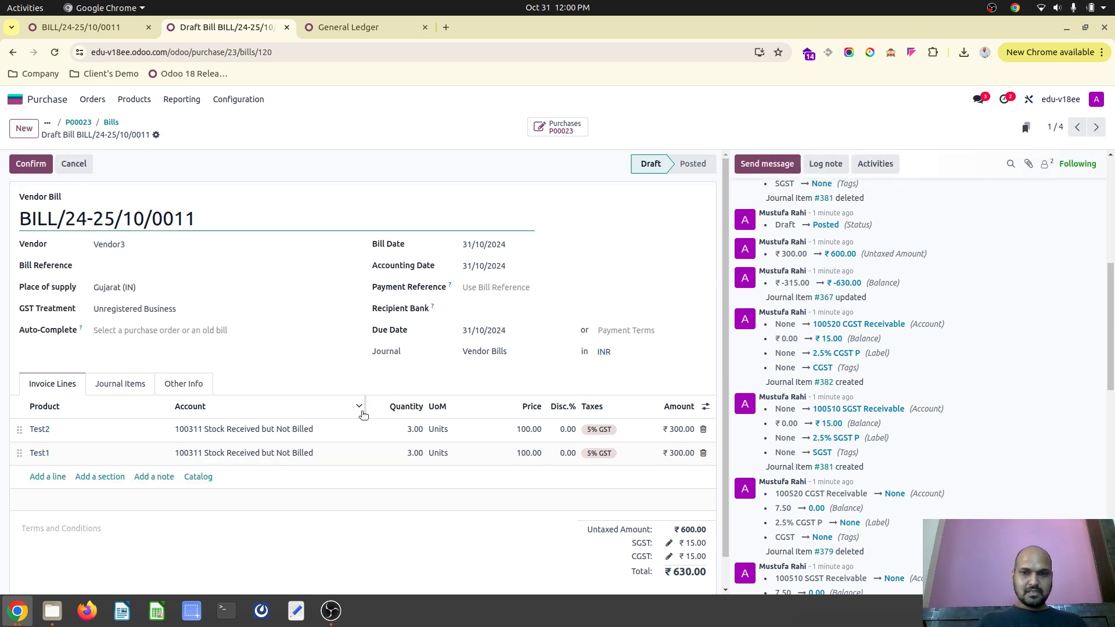
{"action": "scroll", "coordinate": [858, 384], "scroll_direction": "down", "scroll_amount": 5}
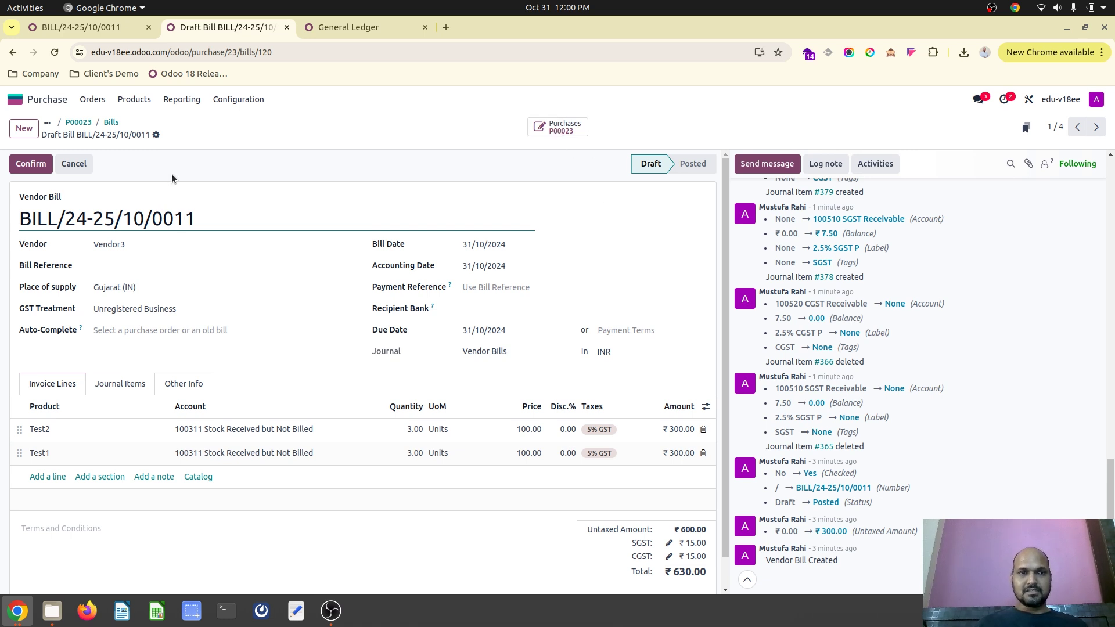
{"action": "left_click", "coordinate": [113, 124]}
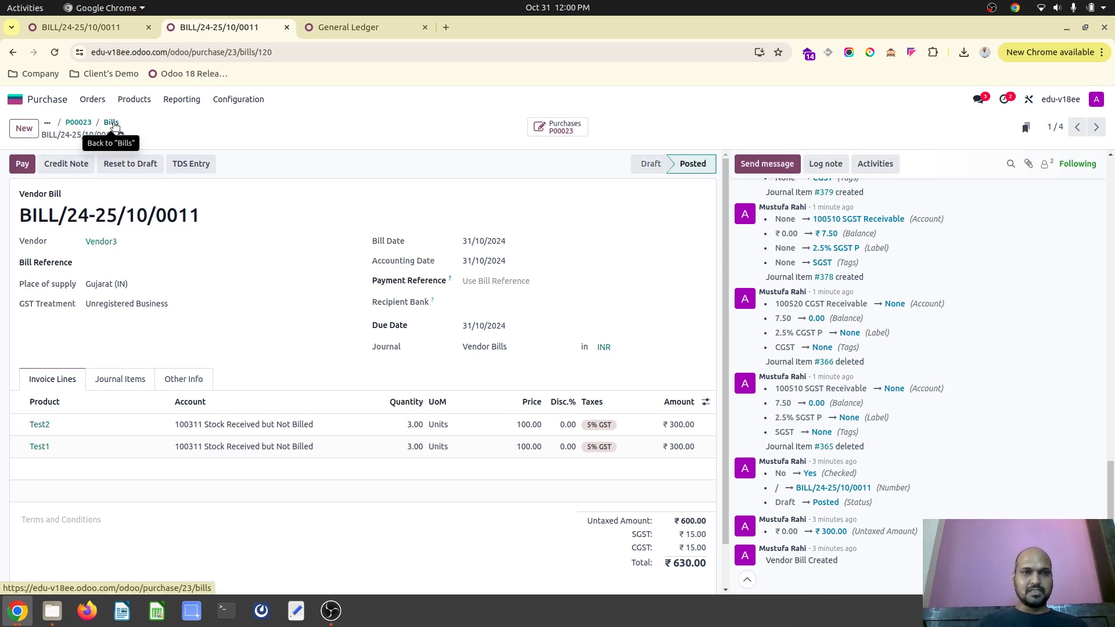
Reopen P00023 from the requests for quotation, inspect its posted vendor bill, and return to the purchase order
{"action": "left_click", "coordinate": [110, 124]}
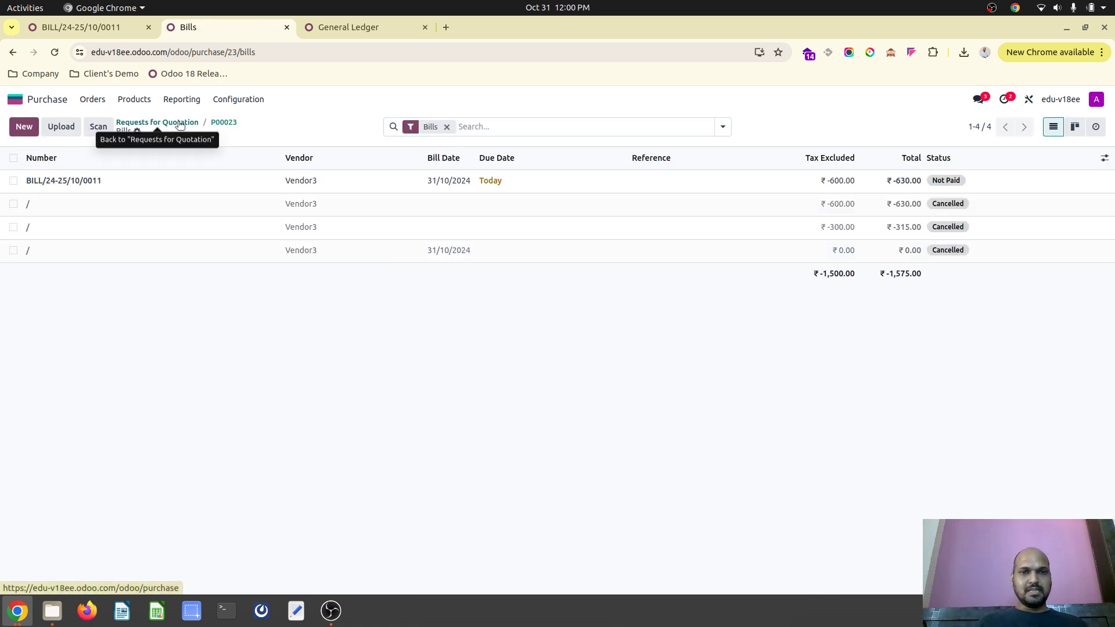
{"action": "left_click", "coordinate": [178, 122]}
{"action": "left_click", "coordinate": [319, 269]}
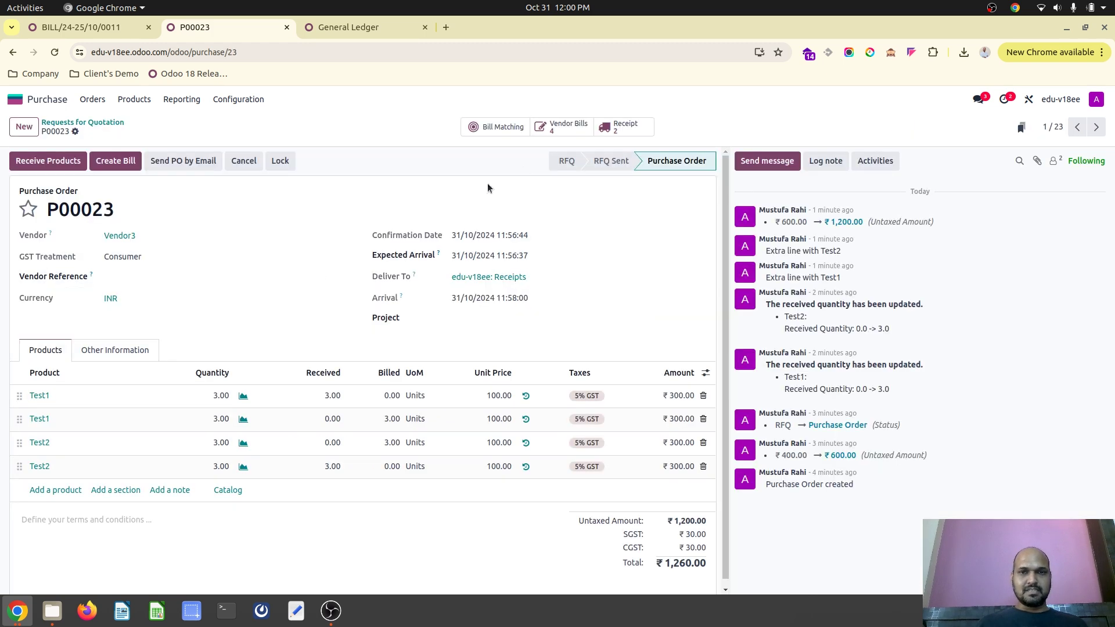
{"action": "left_click", "coordinate": [568, 127]}
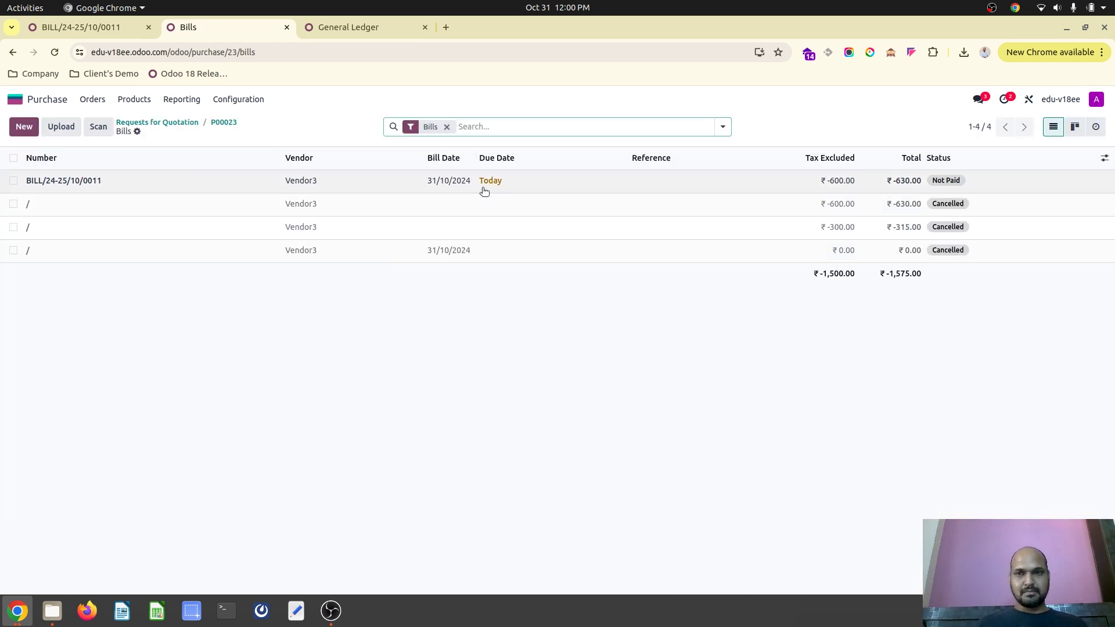
{"action": "left_click", "coordinate": [501, 180]}
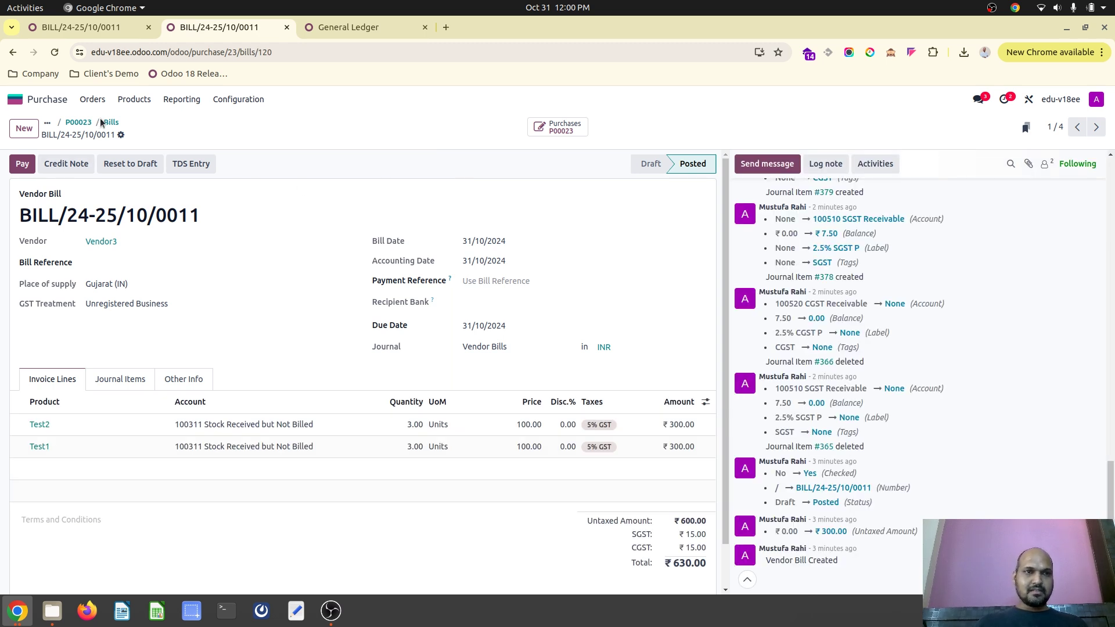
{"action": "left_click", "coordinate": [82, 123]}
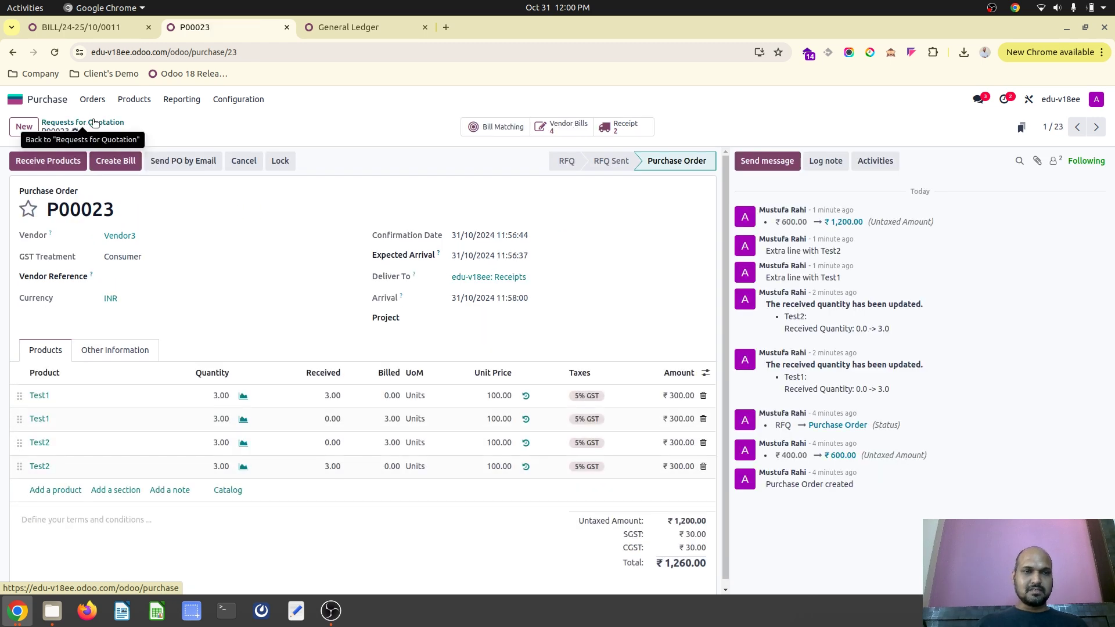
Leave P00023 and start a new request for quotation with Vendor4 as the vendor
{"action": "left_click", "coordinate": [82, 122]}
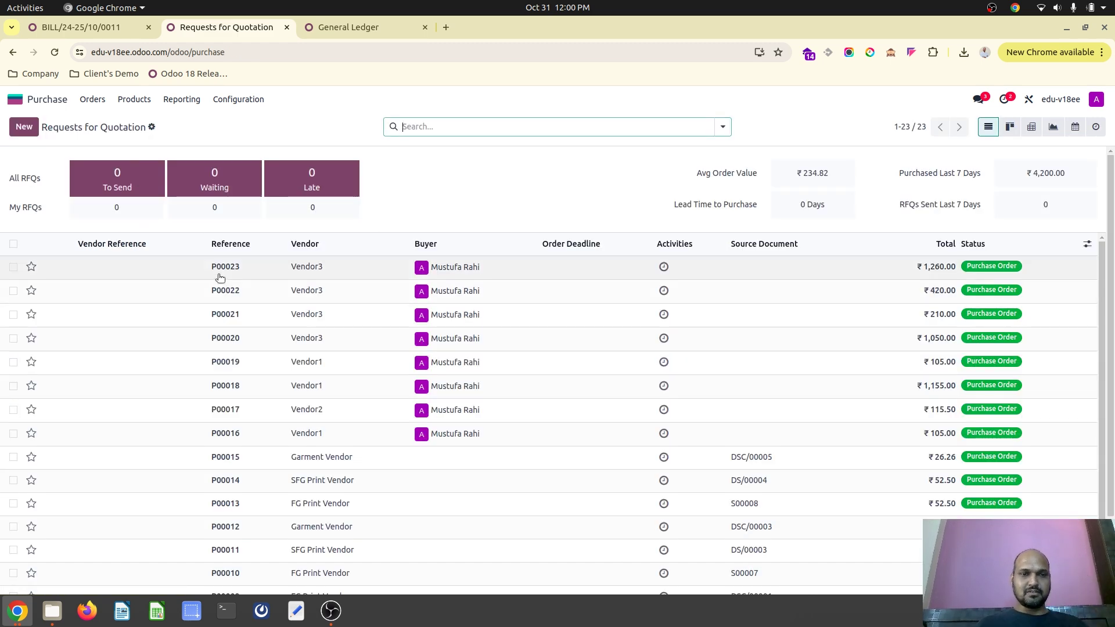
{"action": "left_click", "coordinate": [24, 127]}
{"action": "type", "text": "Vendor3"}
{"action": "key", "text": "BackSpace"}
{"action": "type", "text": "4"}
{"action": "left_click", "coordinate": [204, 256]}
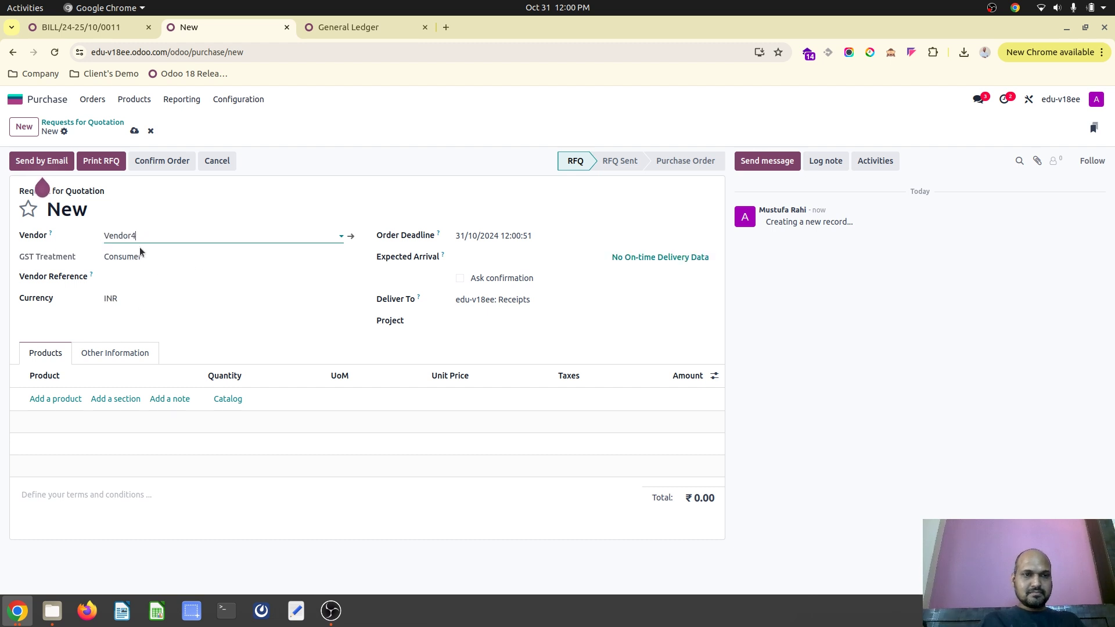
Add one unit each of Test1 and Test2 to the Vendor4 quotation, save it and confirm the order
{"action": "left_click", "coordinate": [50, 398]}
{"action": "type", "text": "tes"}
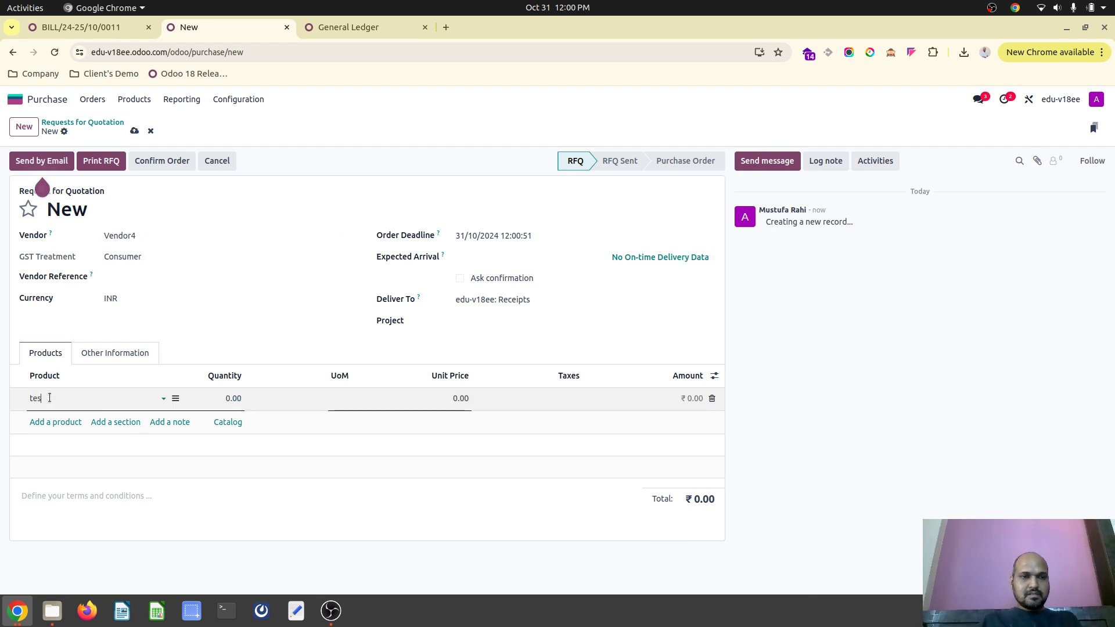
{"action": "type", "text": "t"}
{"action": "left_click", "coordinate": [61, 418]}
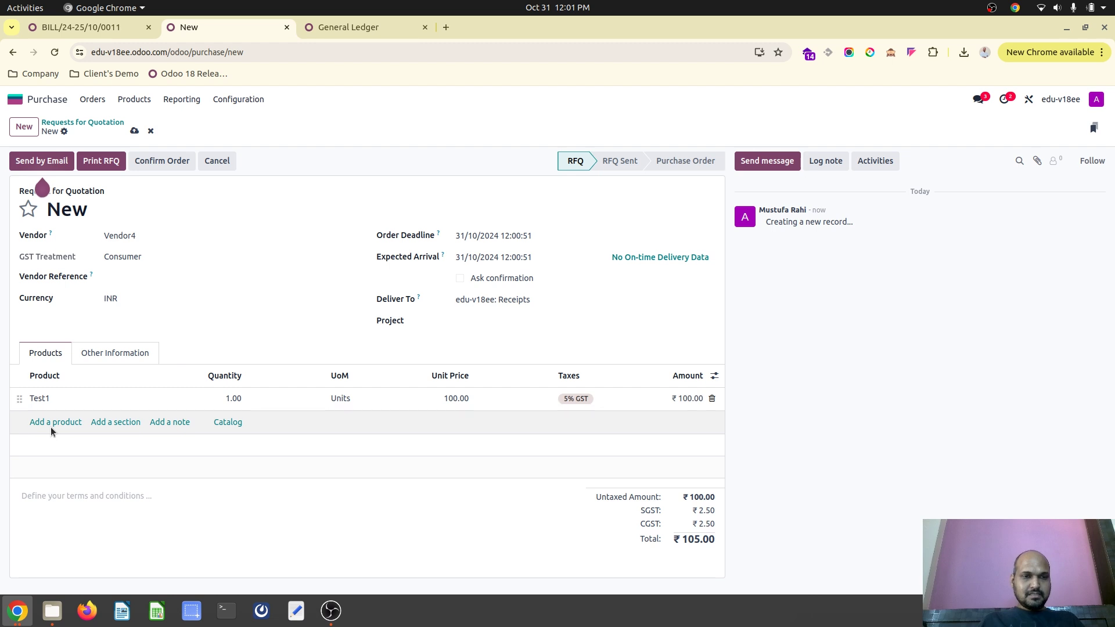
{"action": "left_click", "coordinate": [57, 423]}
{"action": "type", "text": "test"}
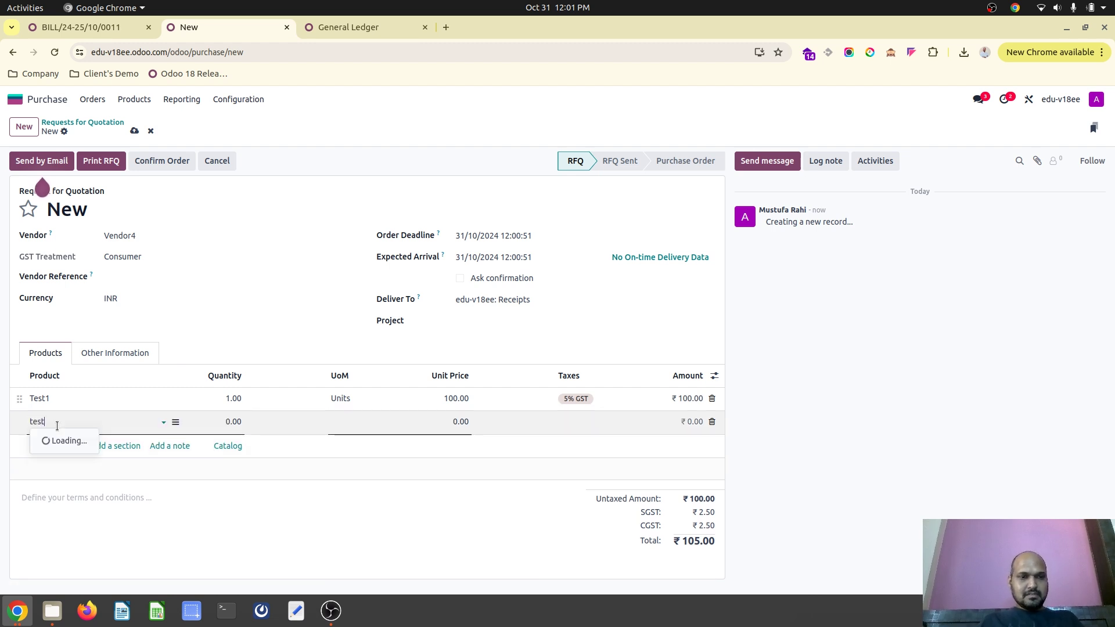
{"action": "left_click", "coordinate": [56, 456]}
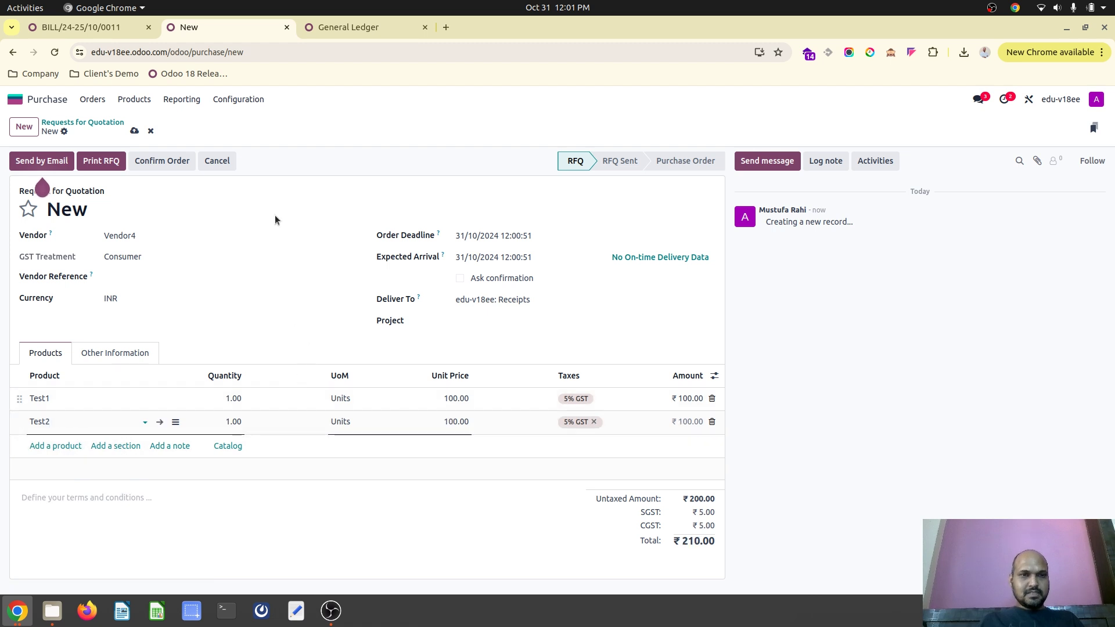
{"action": "left_click", "coordinate": [134, 132]}
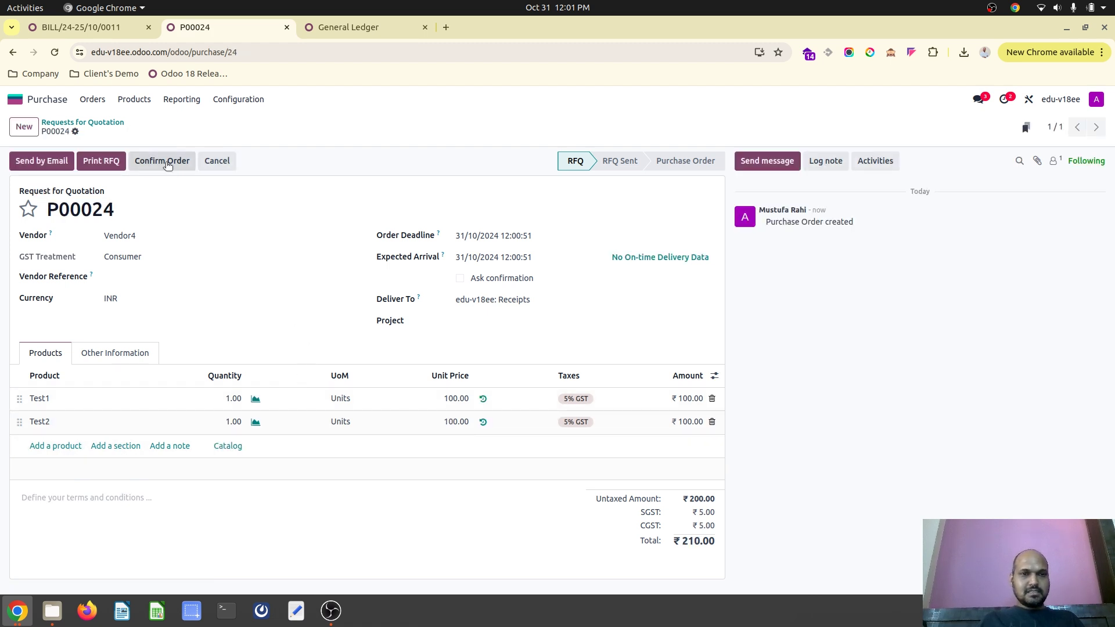
{"action": "left_click", "coordinate": [167, 164]}
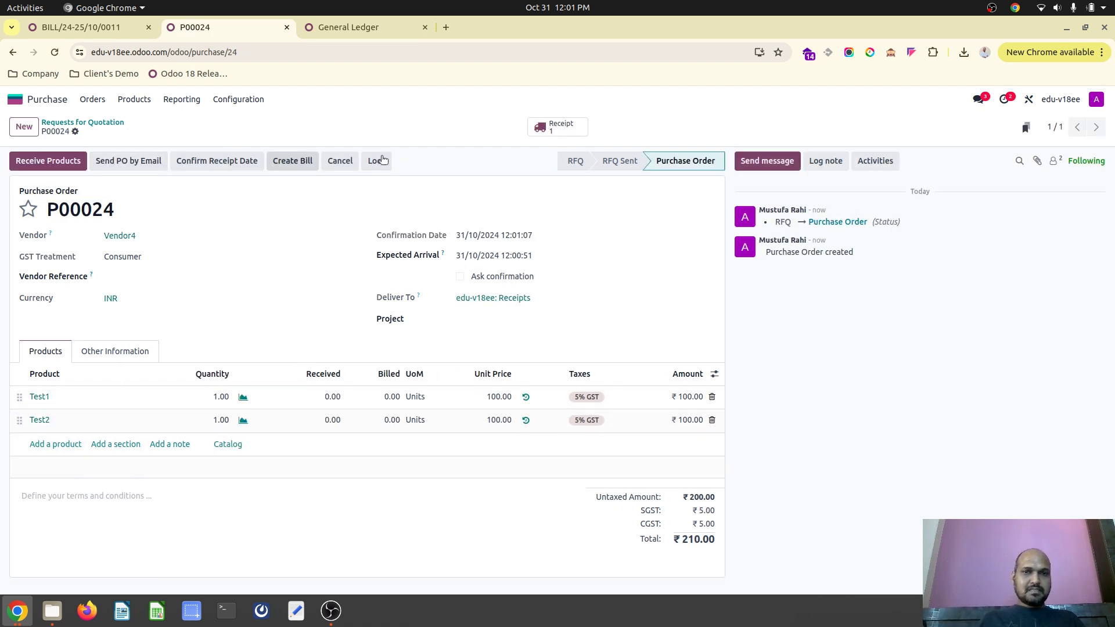
Start a new vendor bill in Accounting for Vendor4 with the bill date 31/10/2024
{"action": "left_click", "coordinate": [31, 104]}
{"action": "type", "text": "vendo"}
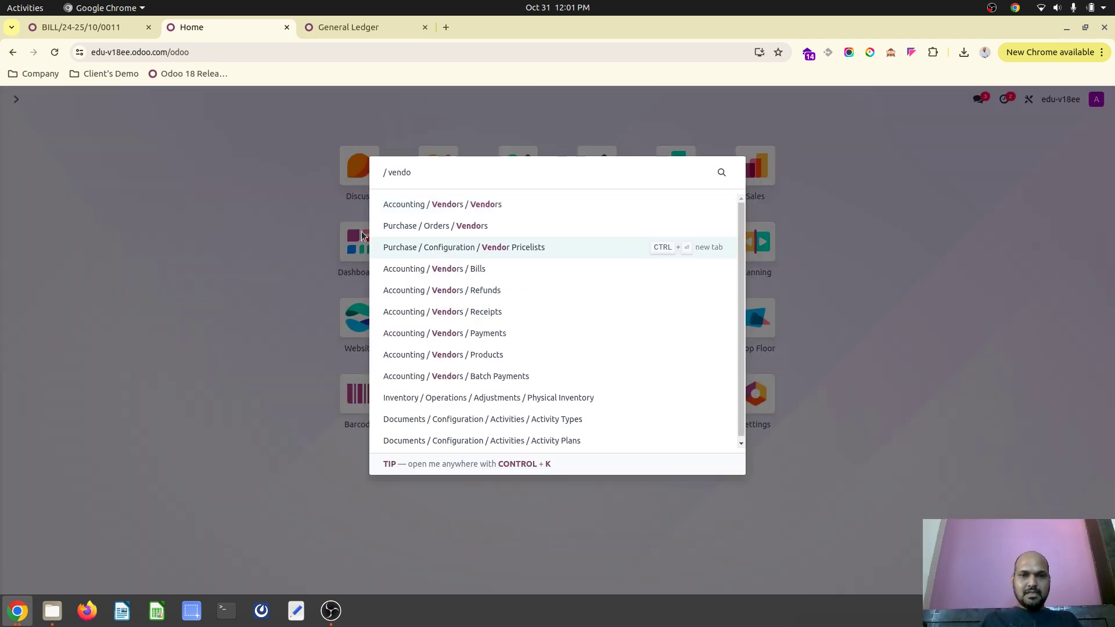
{"action": "key", "text": "Down"}
{"action": "key", "text": "Return"}
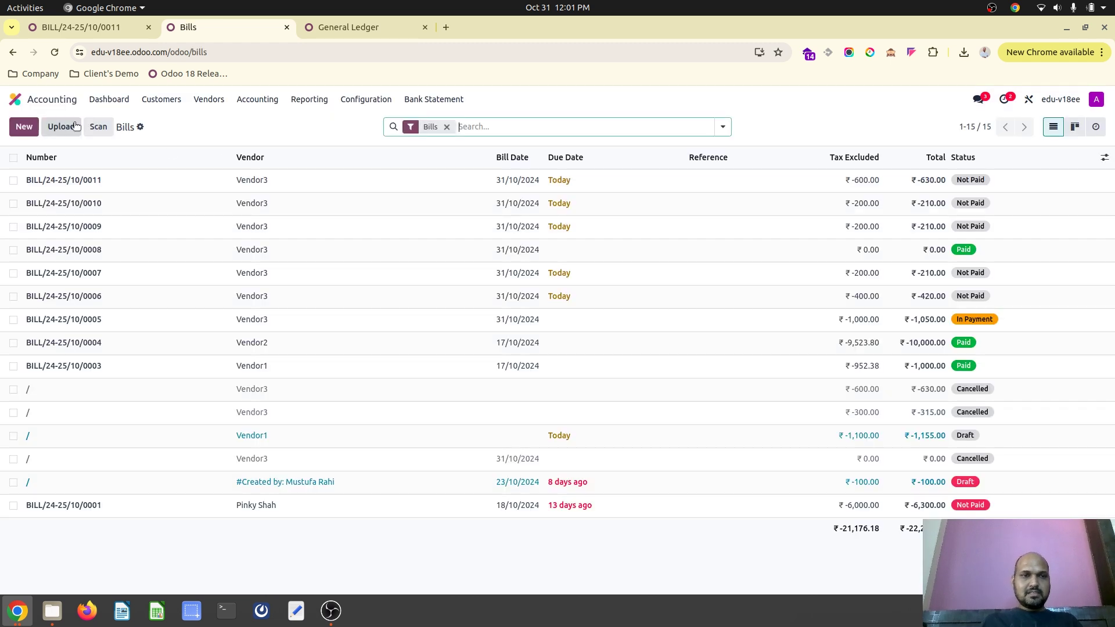
{"action": "key", "text": "alt+c"}
{"action": "type", "text": "vend"}
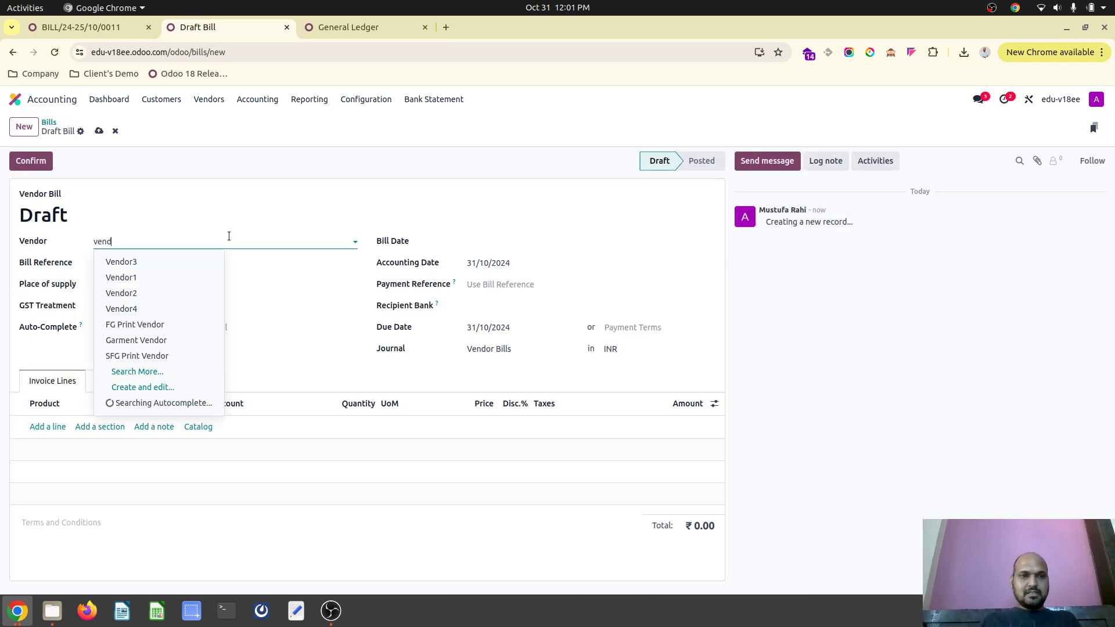
{"action": "key", "text": "Down"}
{"action": "key", "text": "Down"}
{"action": "key", "text": "Down"}
{"action": "key", "text": "Escape"}
{"action": "key", "text": "Tab"}
{"action": "left_click", "coordinate": [569, 249]}
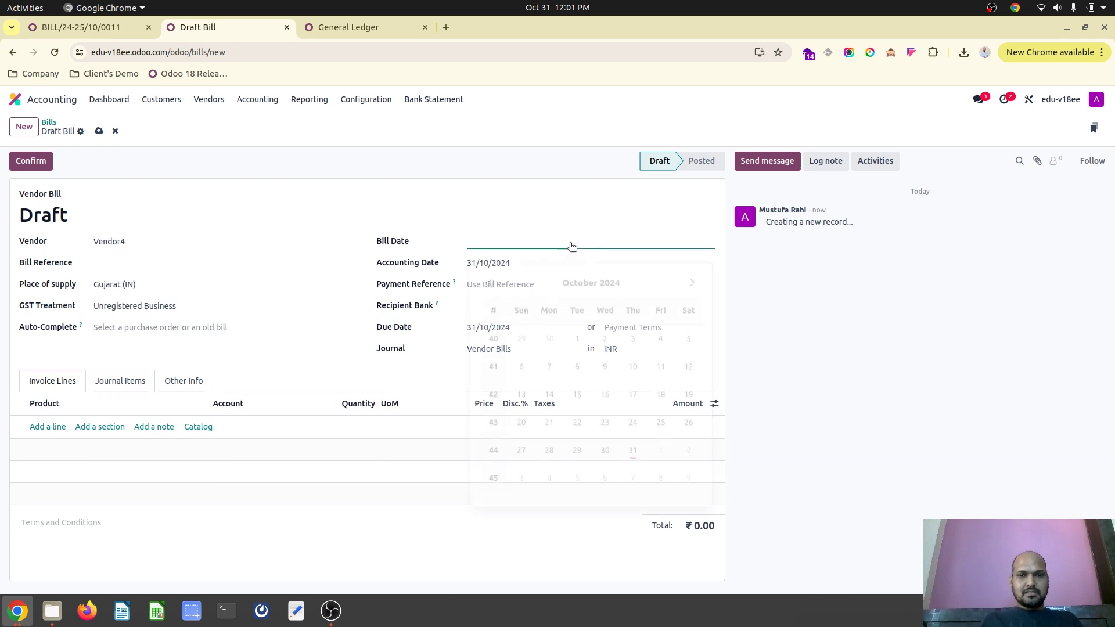
{"action": "left_click", "coordinate": [631, 444]}
Add Test1 and Test2 lines to the Vendor4 bill, save it and confirm it
{"action": "left_click", "coordinate": [49, 428]}
{"action": "type", "text": "tes"}
{"action": "left_click", "coordinate": [65, 444]}
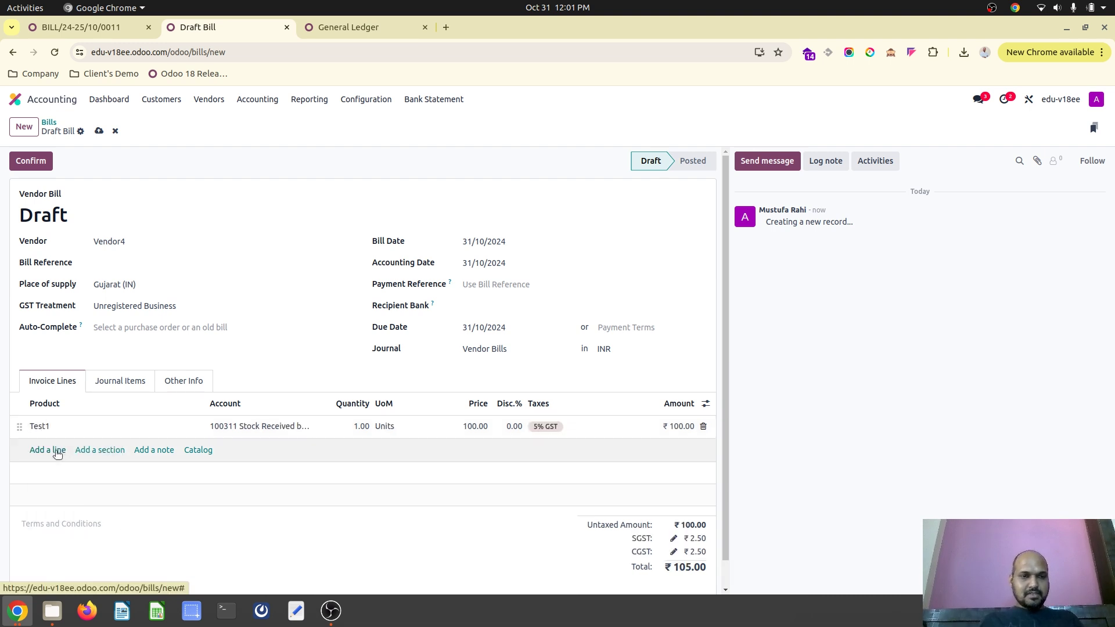
{"action": "left_click", "coordinate": [57, 453]}
{"action": "type", "text": "test"}
{"action": "left_click", "coordinate": [69, 483]}
{"action": "left_click", "coordinate": [102, 131]}
{"action": "left_click", "coordinate": [31, 161]}
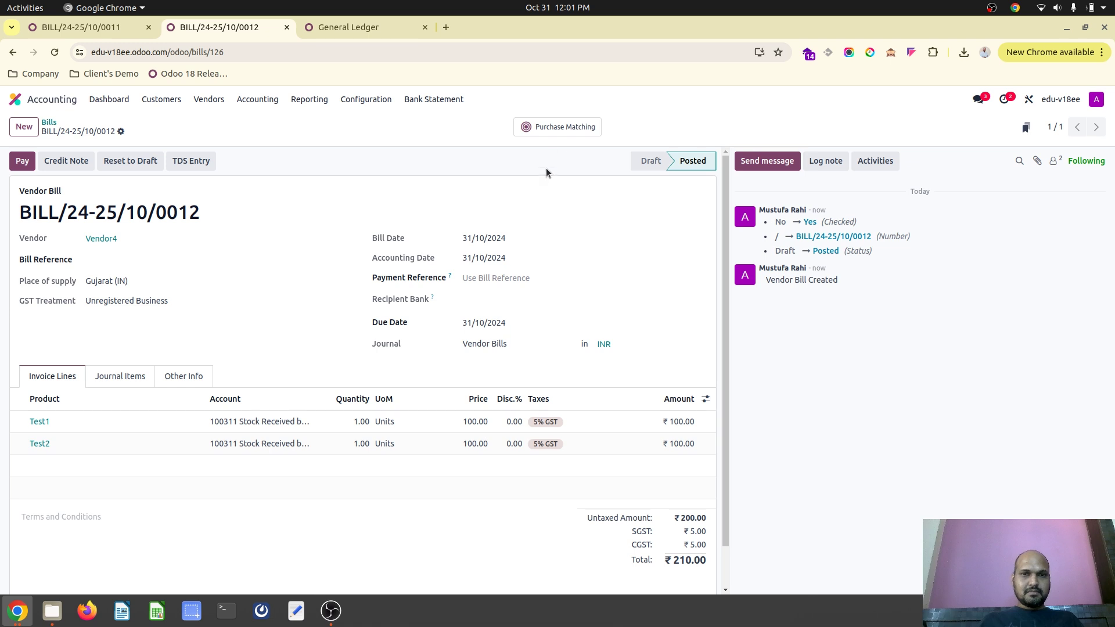
Review the Vendor4 bill's purchase matching lines, and open P00024 from the Purchase app to inspect its receipt
{"action": "left_click", "coordinate": [566, 128]}
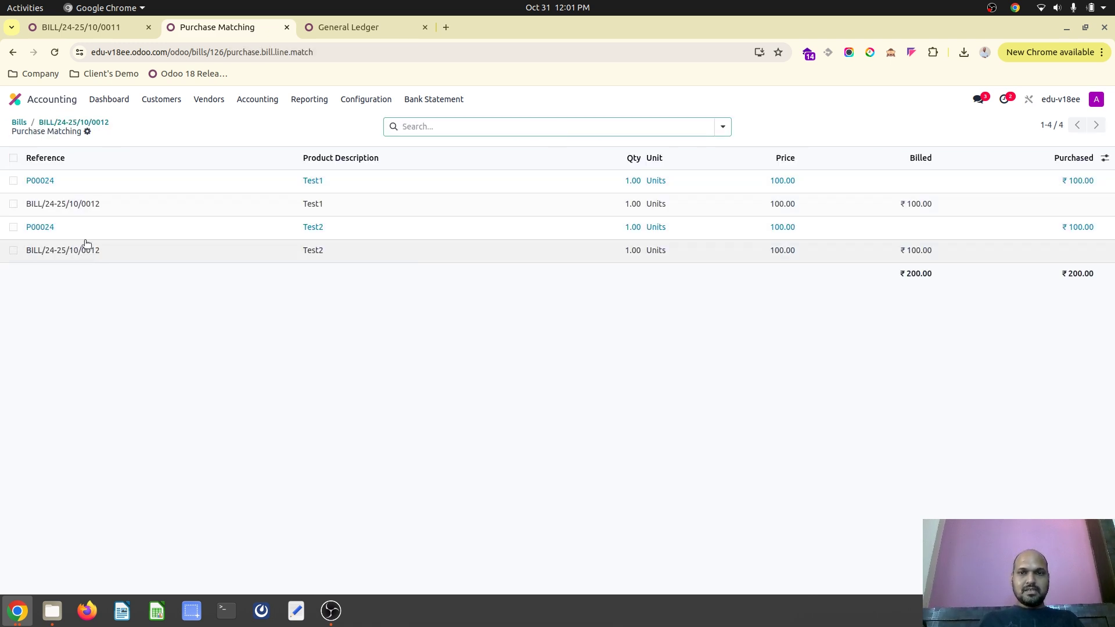
{"action": "left_click", "coordinate": [82, 123]}
{"action": "left_click", "coordinate": [88, 27]}
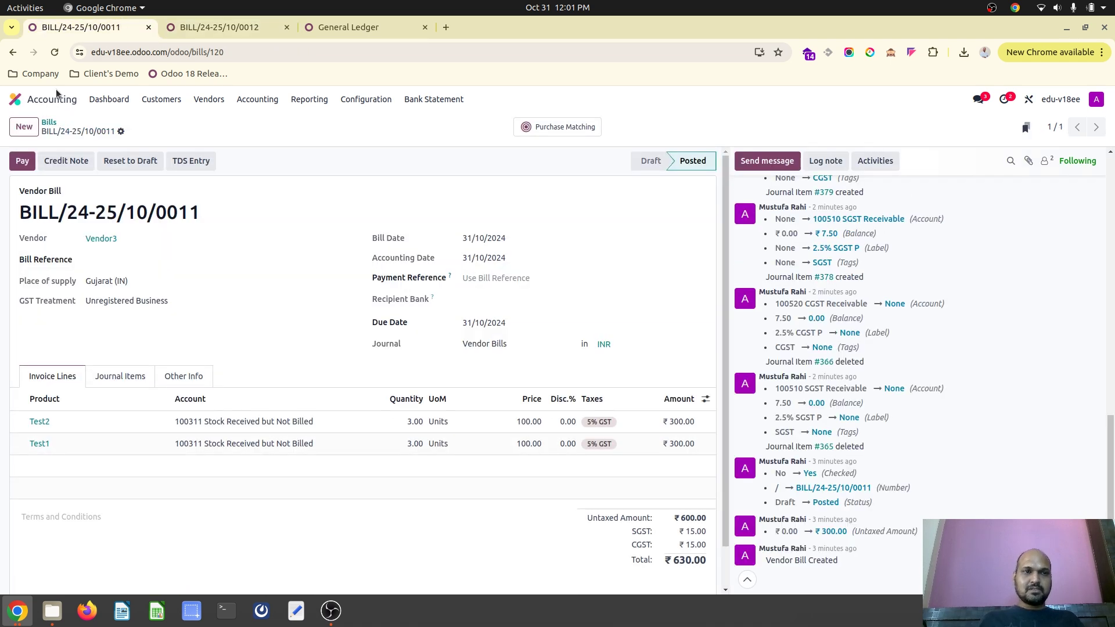
{"action": "left_click", "coordinate": [35, 99]}
{"action": "type", "text": "pur"}
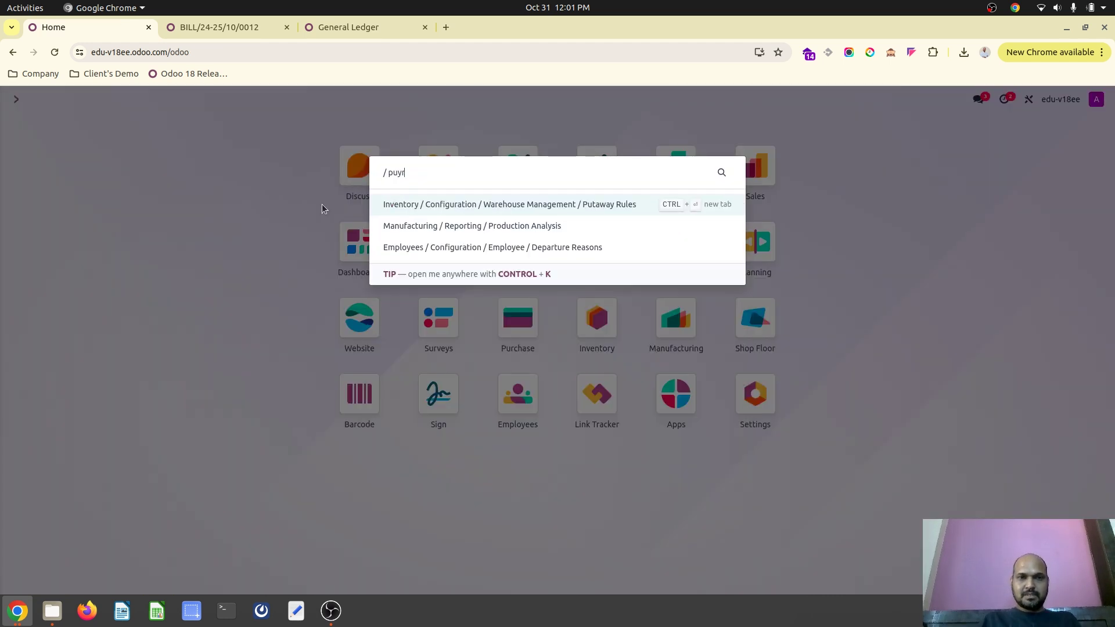
{"action": "key", "text": "Return"}
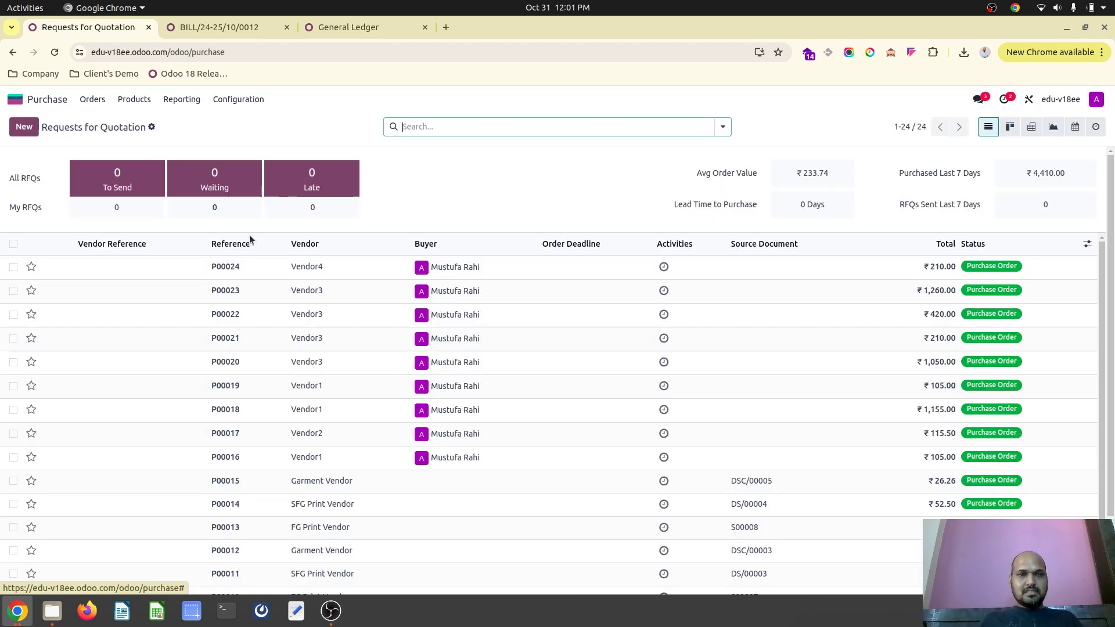
{"action": "left_click", "coordinate": [244, 267]}
{"action": "left_click", "coordinate": [583, 126]}
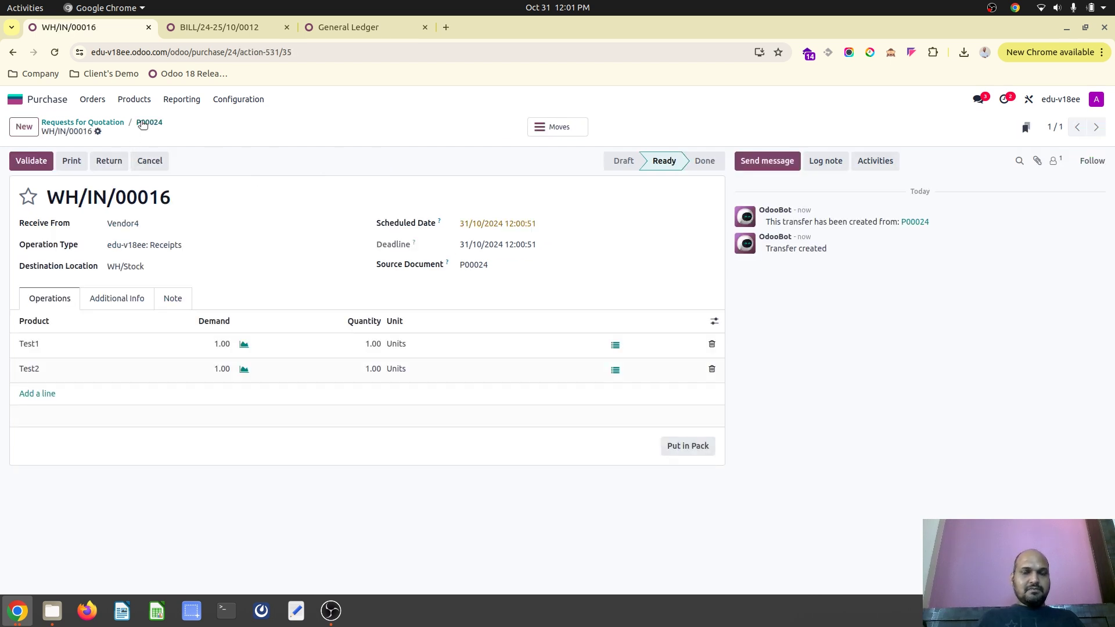
Try to match only the Test1 and Test2 lines of BILL/24-25/10/0012 from P00024's bill matching list
{"action": "left_click", "coordinate": [543, 130]}
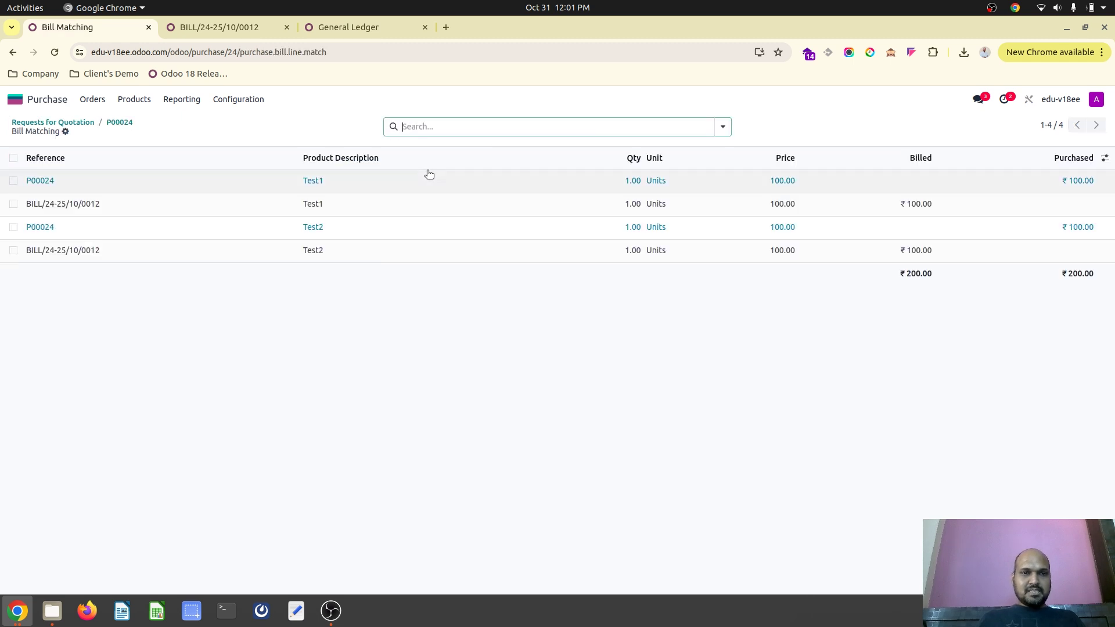
{"action": "left_click", "coordinate": [12, 203]}
{"action": "left_click", "coordinate": [13, 250]}
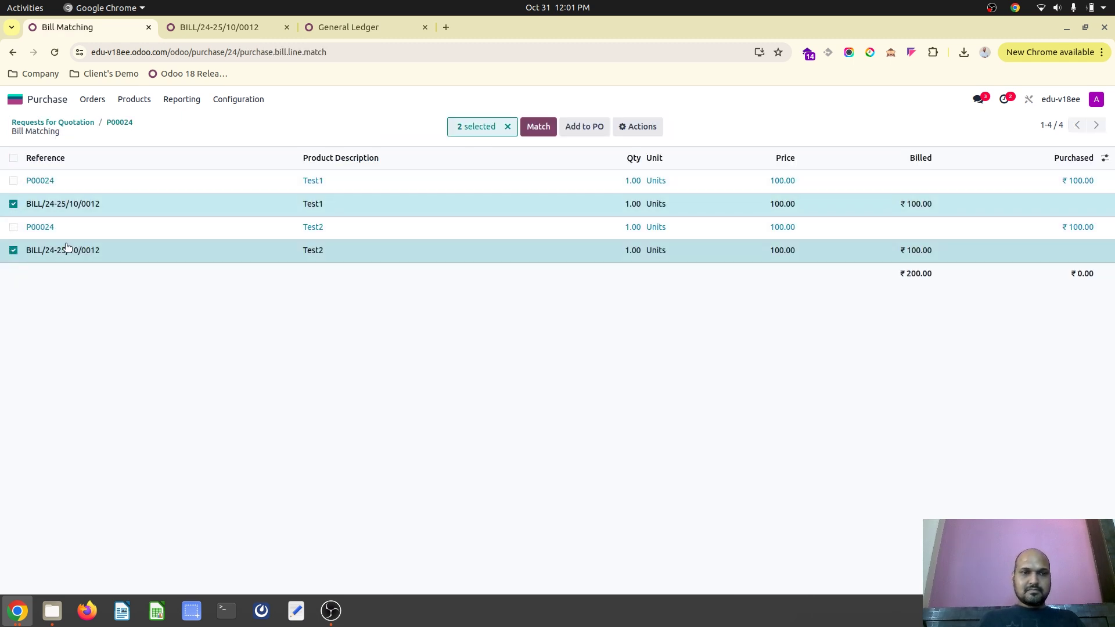
{"action": "left_click", "coordinate": [538, 127]}
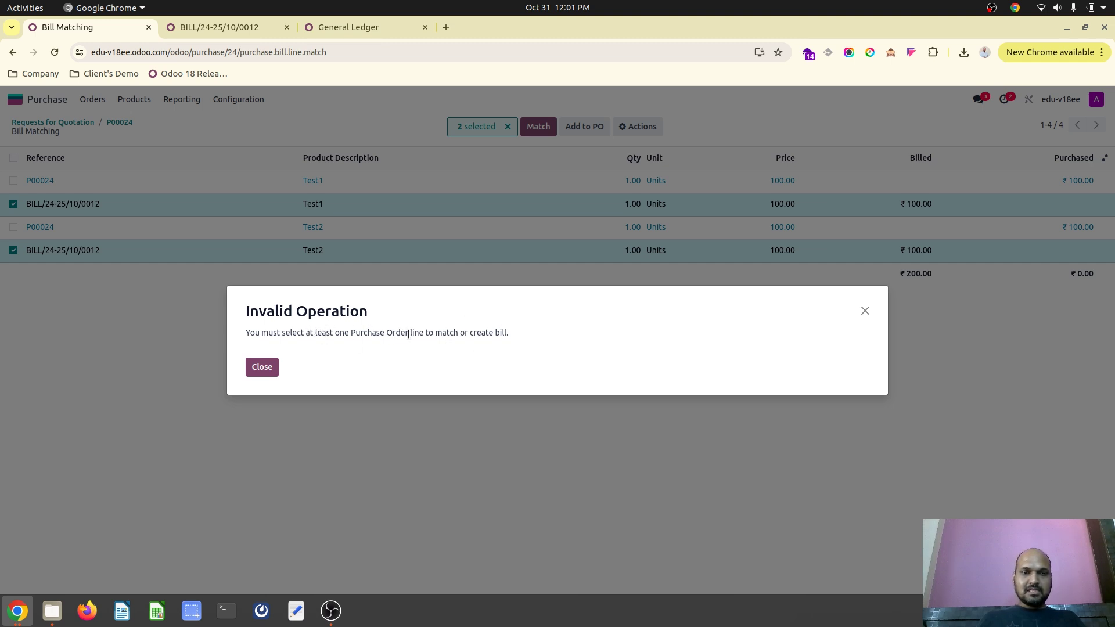
{"action": "left_click", "coordinate": [262, 367]}
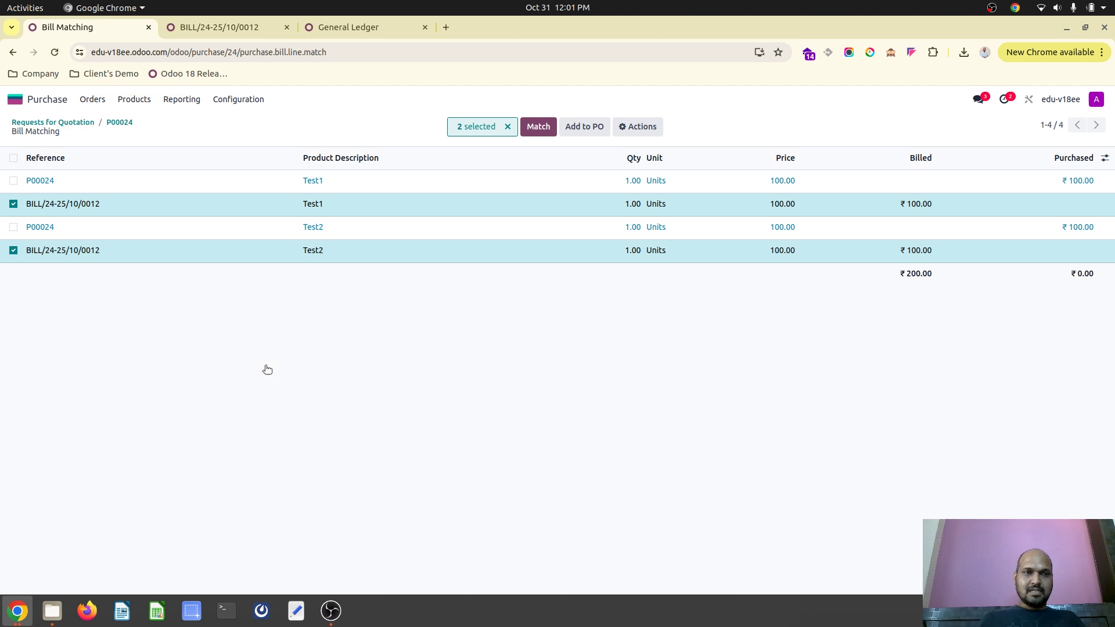
Deselect the bill lines and match only P00024's Test1 and Test2 lines to generate a draft bill
{"action": "left_click", "coordinate": [13, 204]}
{"action": "left_click", "coordinate": [13, 251]}
{"action": "left_click", "coordinate": [13, 181]}
{"action": "left_click", "coordinate": [13, 227]}
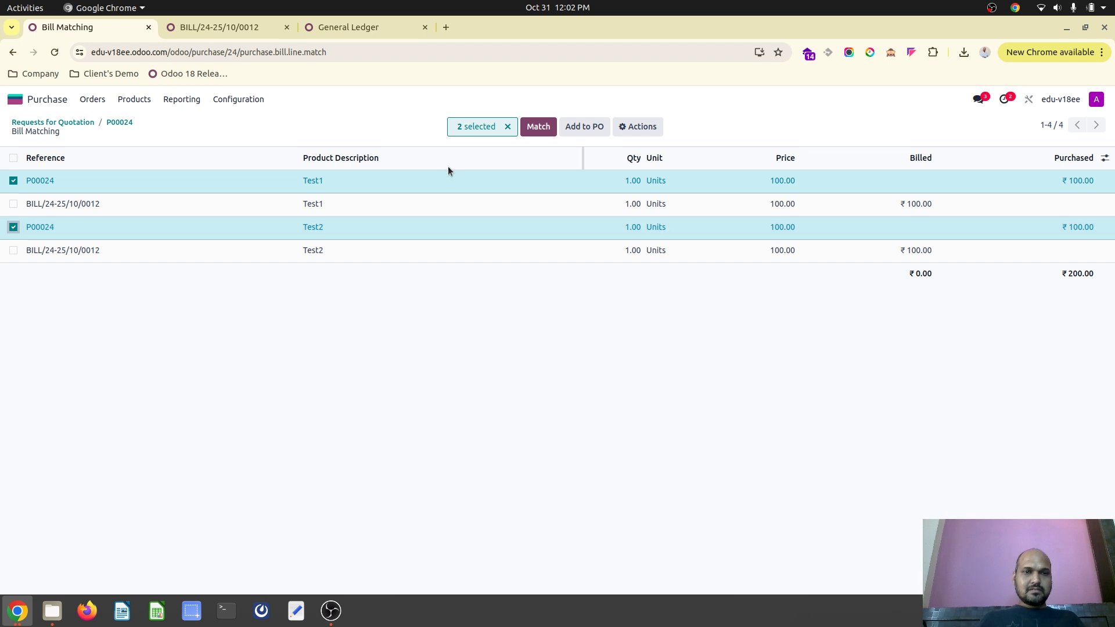
{"action": "left_click", "coordinate": [536, 128]}
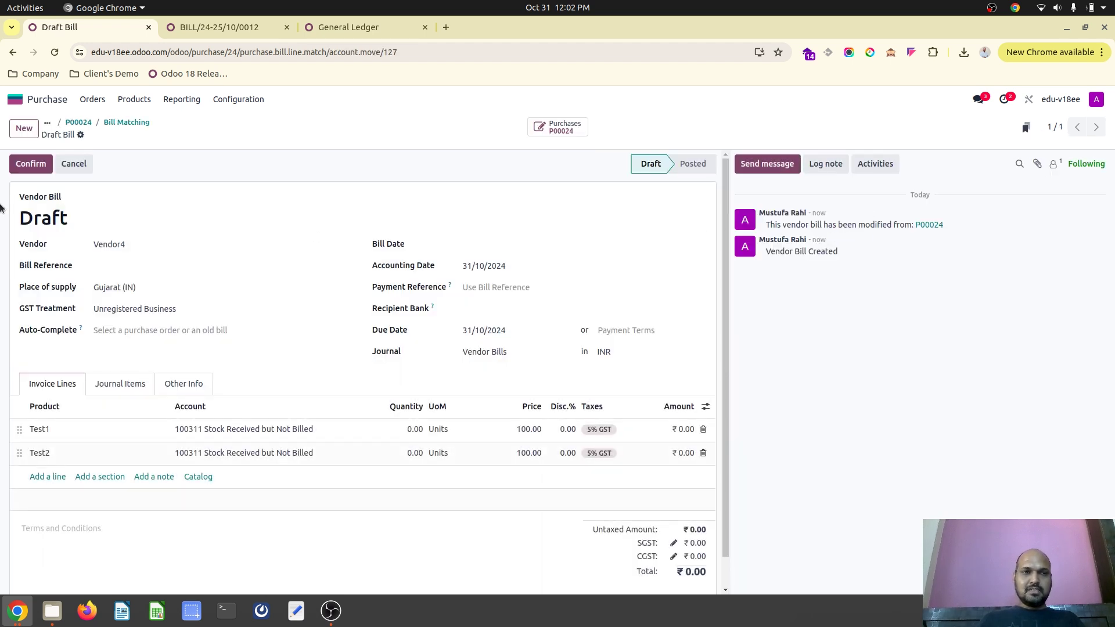
Go back from the draft bill to P00024 and the quotation list, and check BILL/24-25/10/0012 in Accounting
{"action": "left_click", "coordinate": [78, 122]}
{"action": "left_click", "coordinate": [535, 127]}
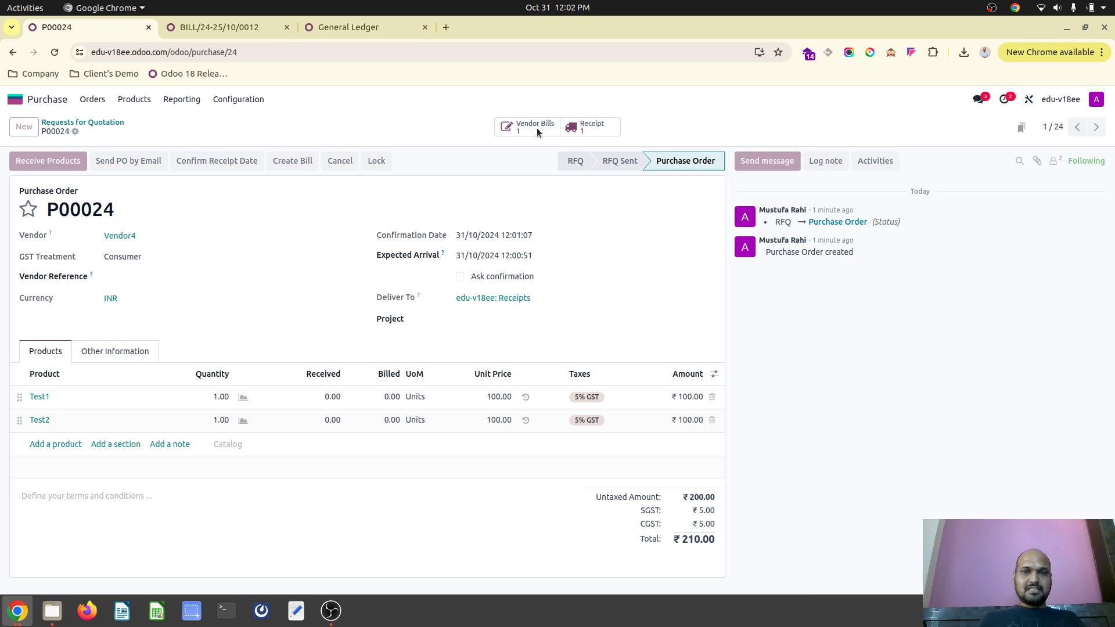
{"action": "left_click", "coordinate": [109, 121]}
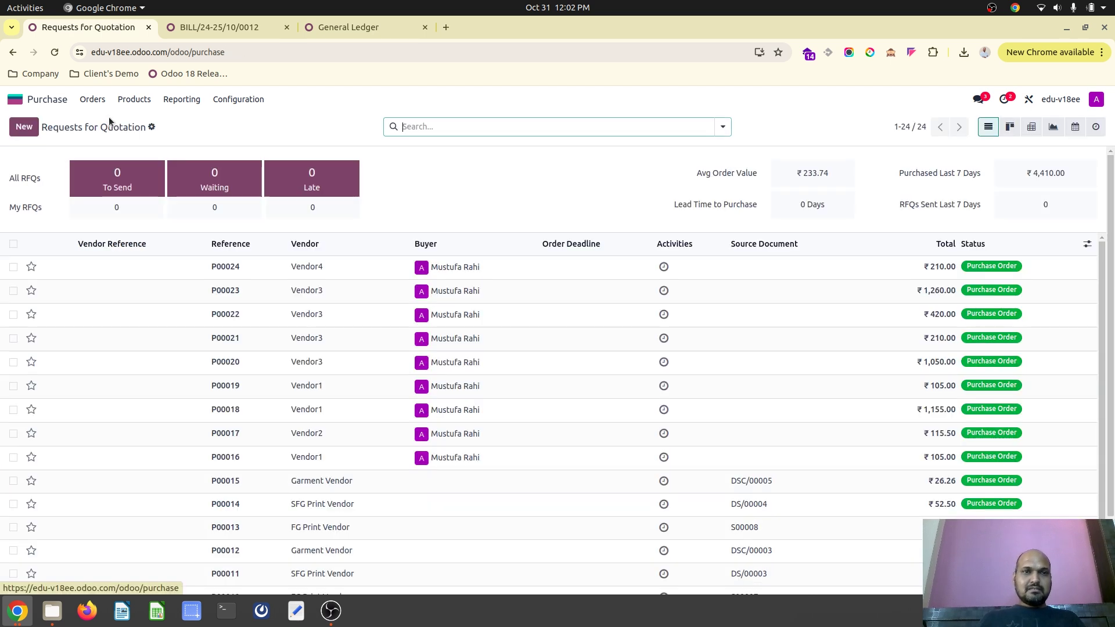
{"action": "left_click", "coordinate": [244, 30]}
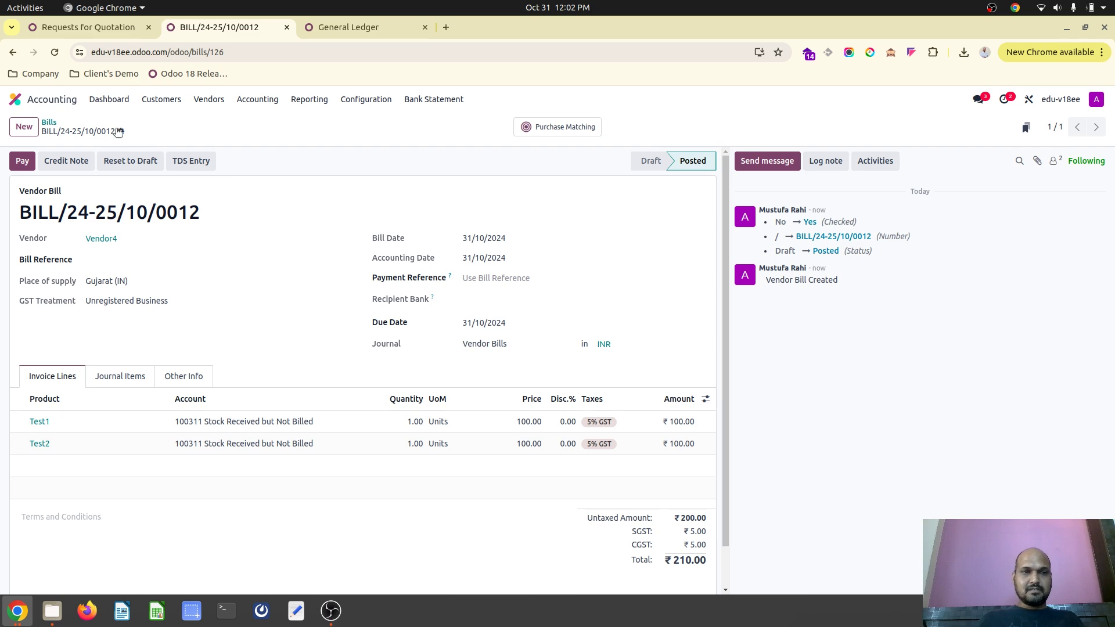
{"action": "left_click", "coordinate": [49, 122]}
{"action": "left_click", "coordinate": [104, 23]}
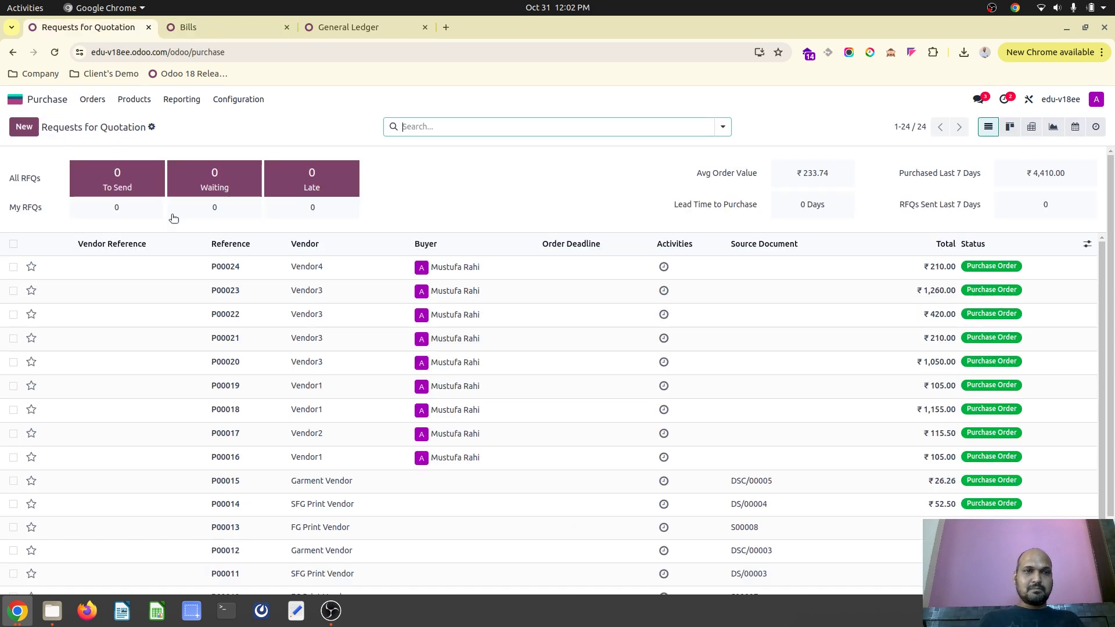
Open the draft vendor bill linked to P00024 and cancel it
{"action": "left_click", "coordinate": [291, 264]}
{"action": "left_click", "coordinate": [523, 129]}
{"action": "left_click", "coordinate": [89, 160]}
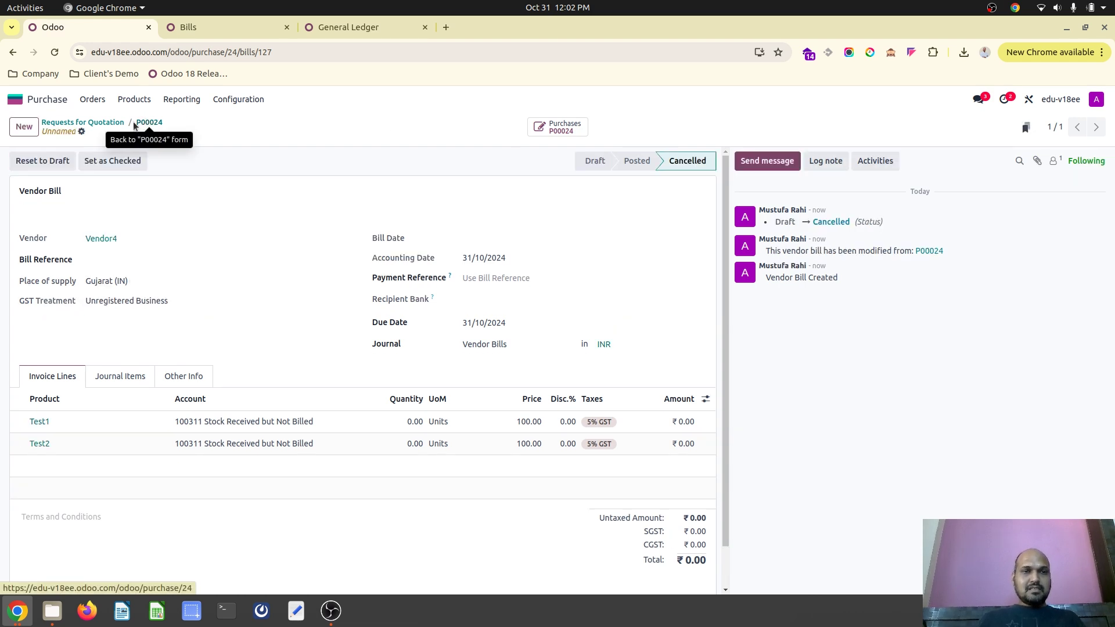
Inspect P00024's receipt WH/IN/00016 and return to the purchase order
{"action": "left_click", "coordinate": [148, 122]}
{"action": "left_click", "coordinate": [592, 128]}
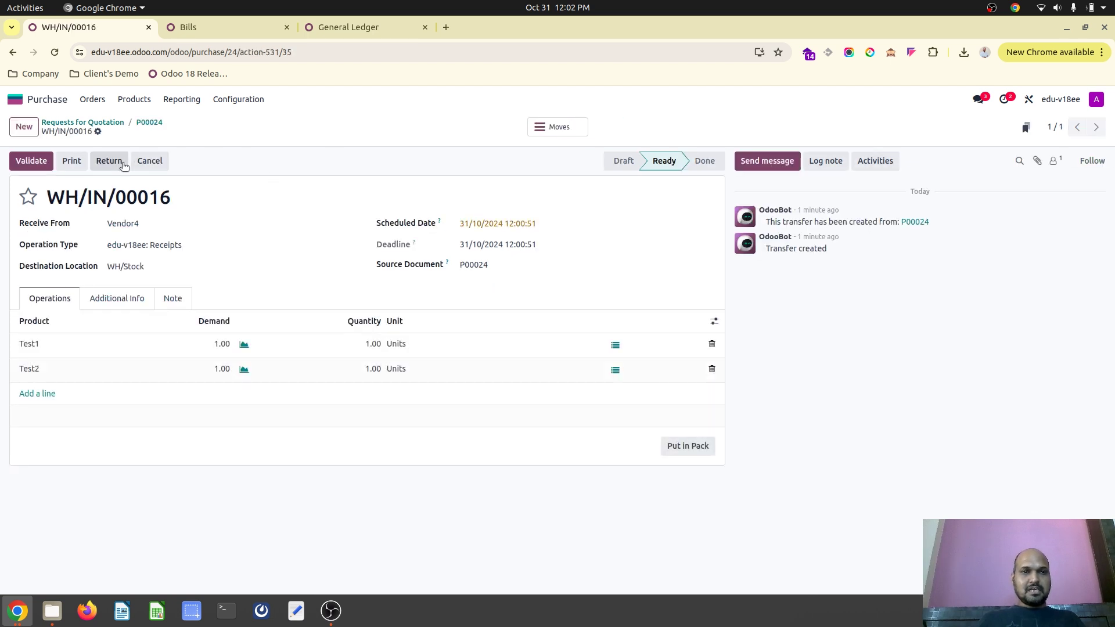
{"action": "left_click", "coordinate": [149, 122]}
Reopen P00024's bill matching and retry matching only the two BILL/24-25/10/0012 lines
{"action": "left_click", "coordinate": [481, 129]}
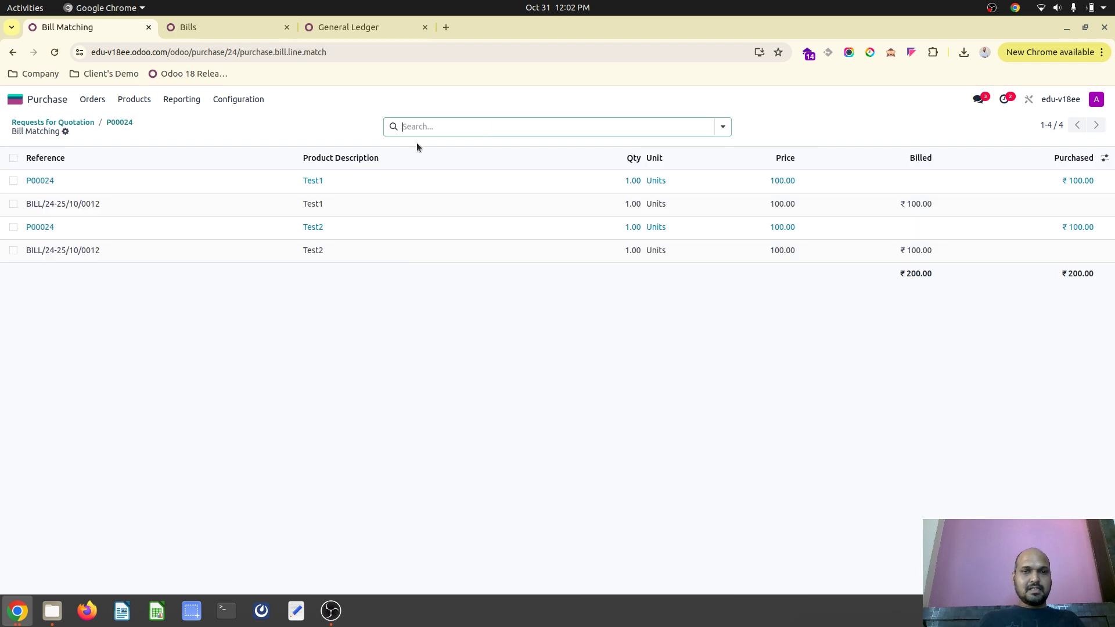
{"action": "left_click", "coordinate": [13, 204]}
{"action": "left_click", "coordinate": [14, 250]}
{"action": "left_click", "coordinate": [548, 130]}
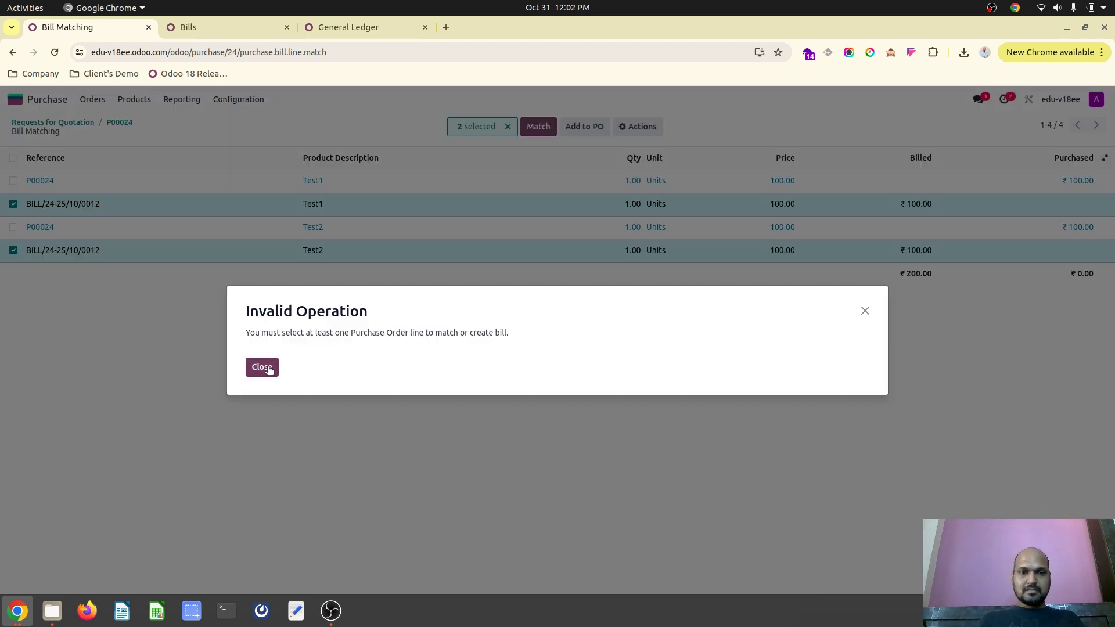
{"action": "left_click", "coordinate": [262, 367]}
Try to match both P00024 lines with both BILL/24-25/10/0012 lines, covering Test1 and Test2 together
{"action": "left_click", "coordinate": [13, 251]}
{"action": "left_click", "coordinate": [13, 204]}
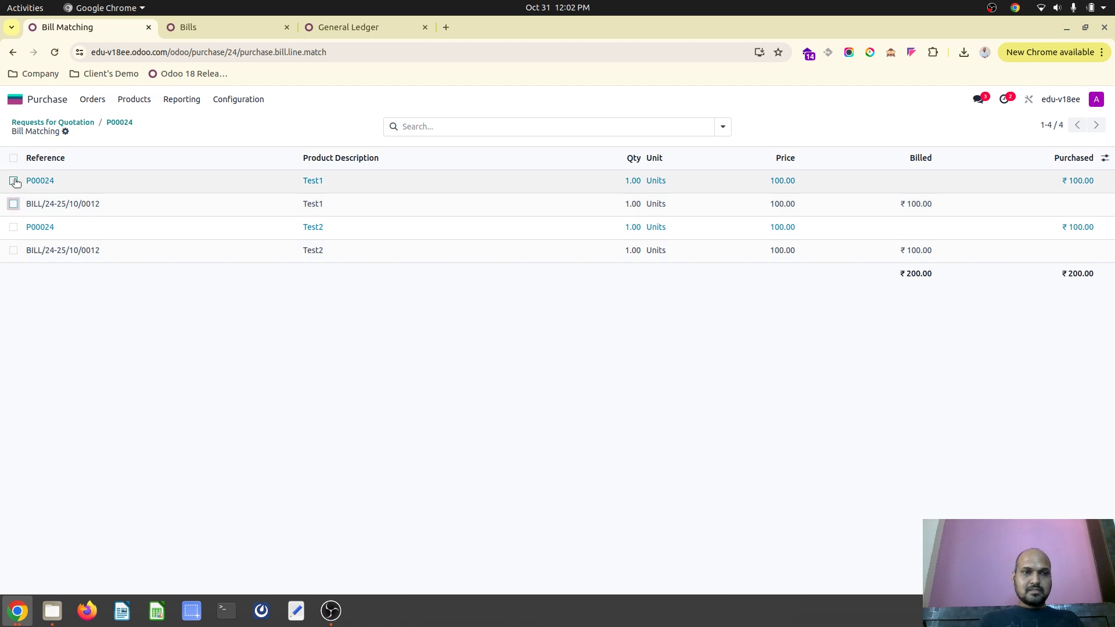
{"action": "left_click", "coordinate": [14, 180]}
{"action": "left_click", "coordinate": [13, 227]}
{"action": "left_click", "coordinate": [13, 203]}
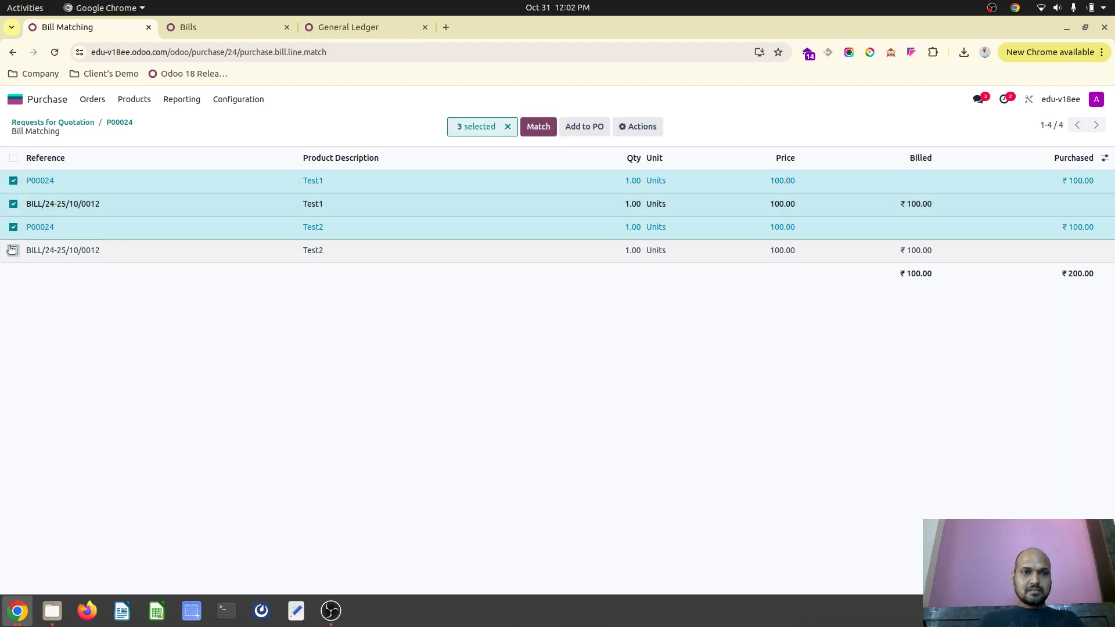
{"action": "left_click", "coordinate": [14, 250]}
{"action": "left_click", "coordinate": [538, 126]}
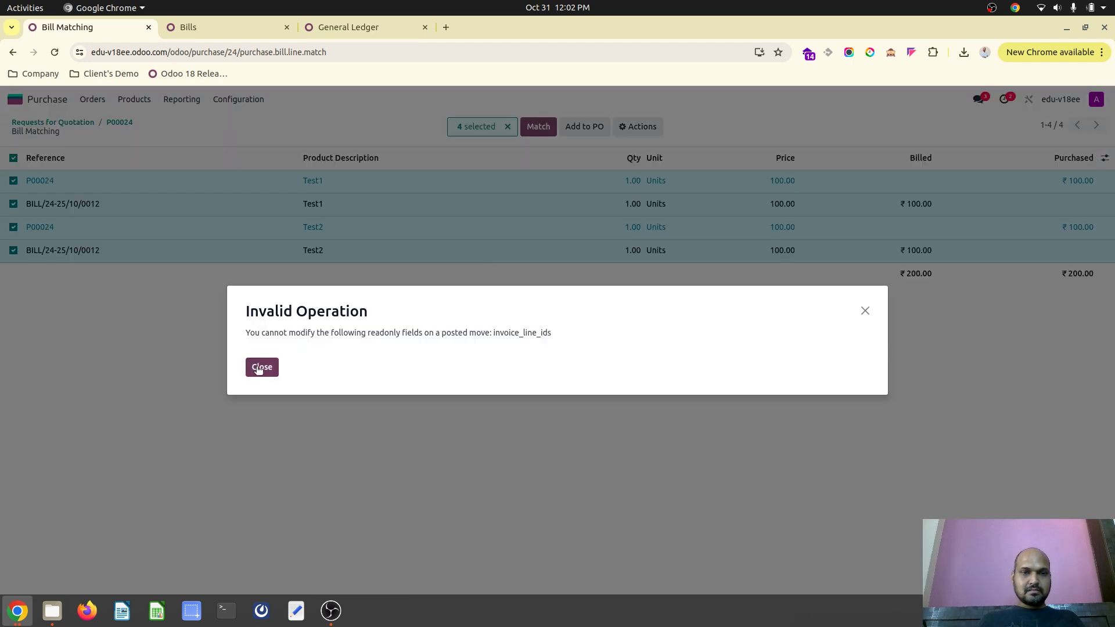
{"action": "left_click", "coordinate": [262, 367]}
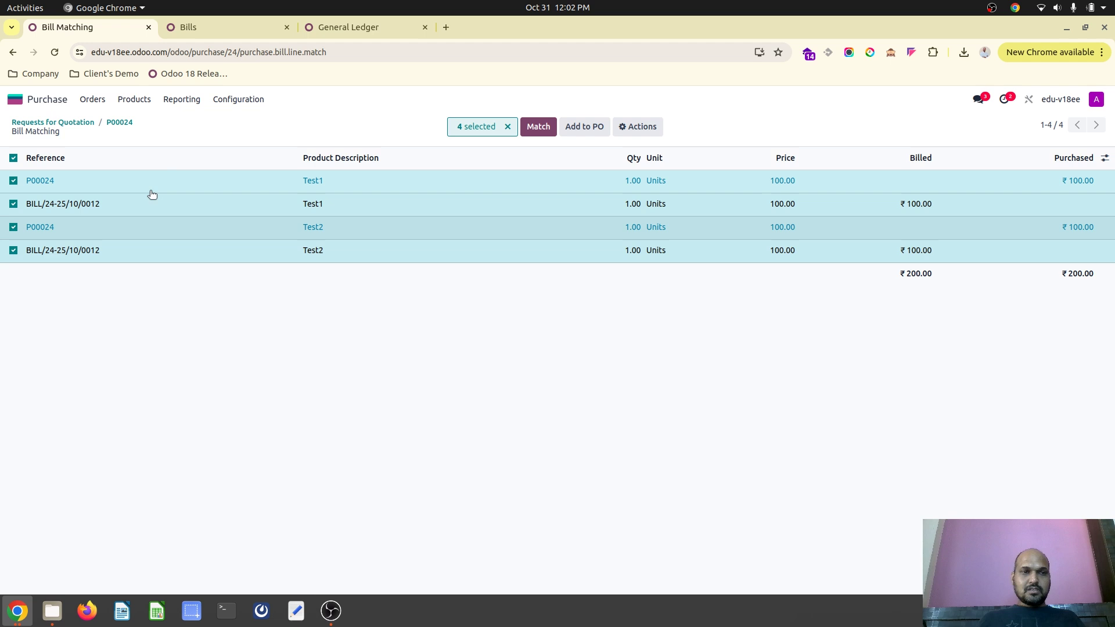
Try to match only the Test2 line of P00024 with the Test2 line of BILL/24-25/10/0012
{"action": "left_click", "coordinate": [14, 204]}
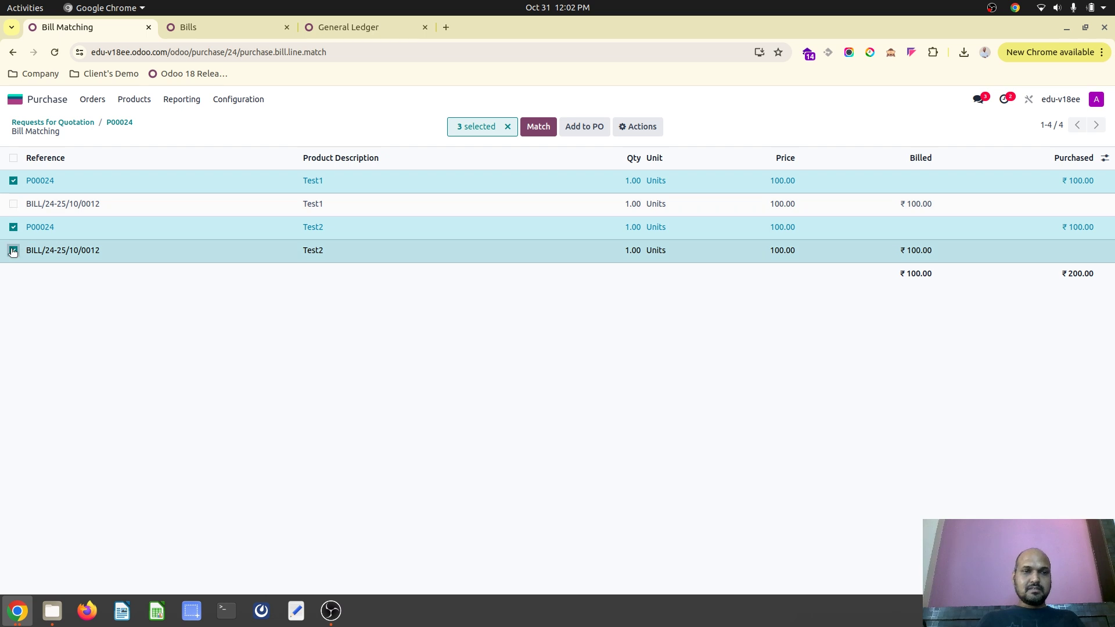
{"action": "left_click", "coordinate": [12, 250]}
{"action": "left_click", "coordinate": [13, 181]}
{"action": "left_click", "coordinate": [12, 227]}
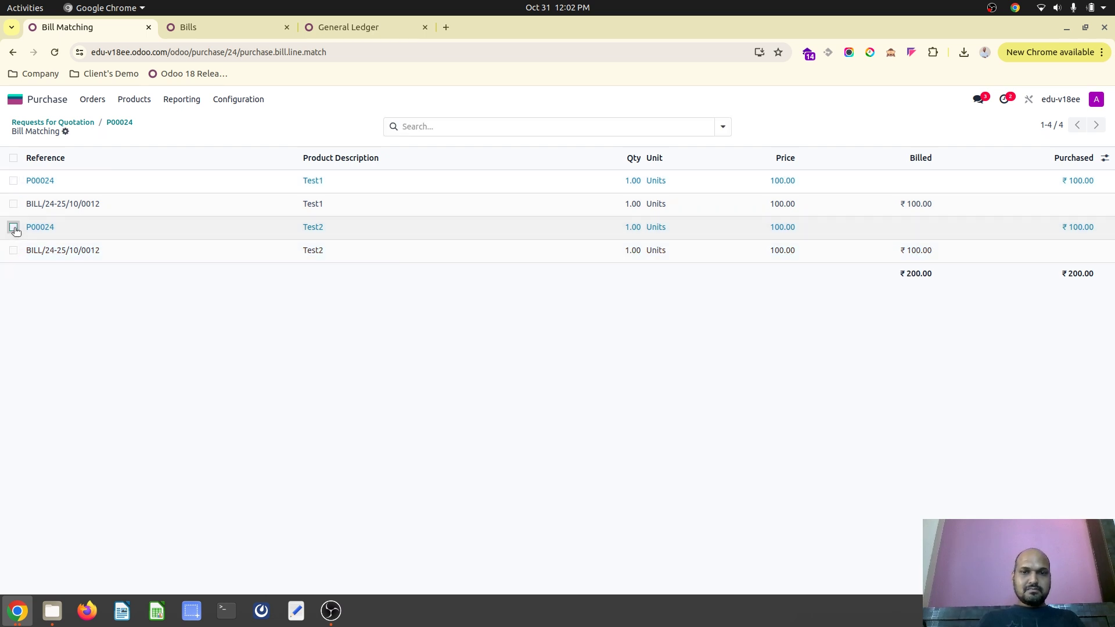
{"action": "left_click", "coordinate": [14, 227]}
{"action": "left_click", "coordinate": [13, 251]}
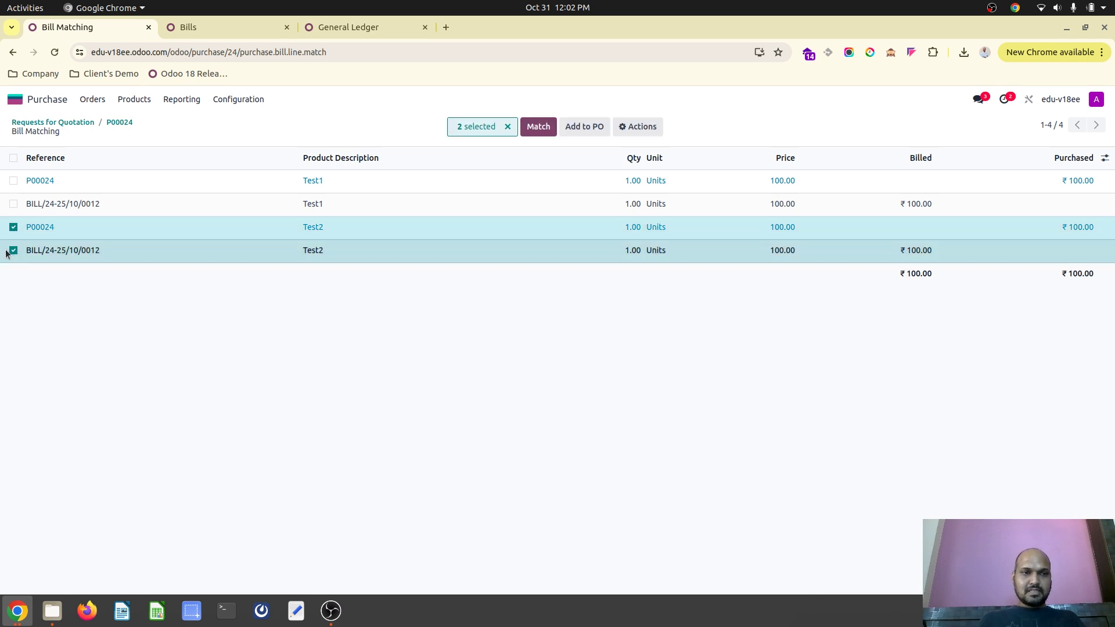
{"action": "left_click", "coordinate": [545, 131]}
{"action": "left_click", "coordinate": [260, 369]}
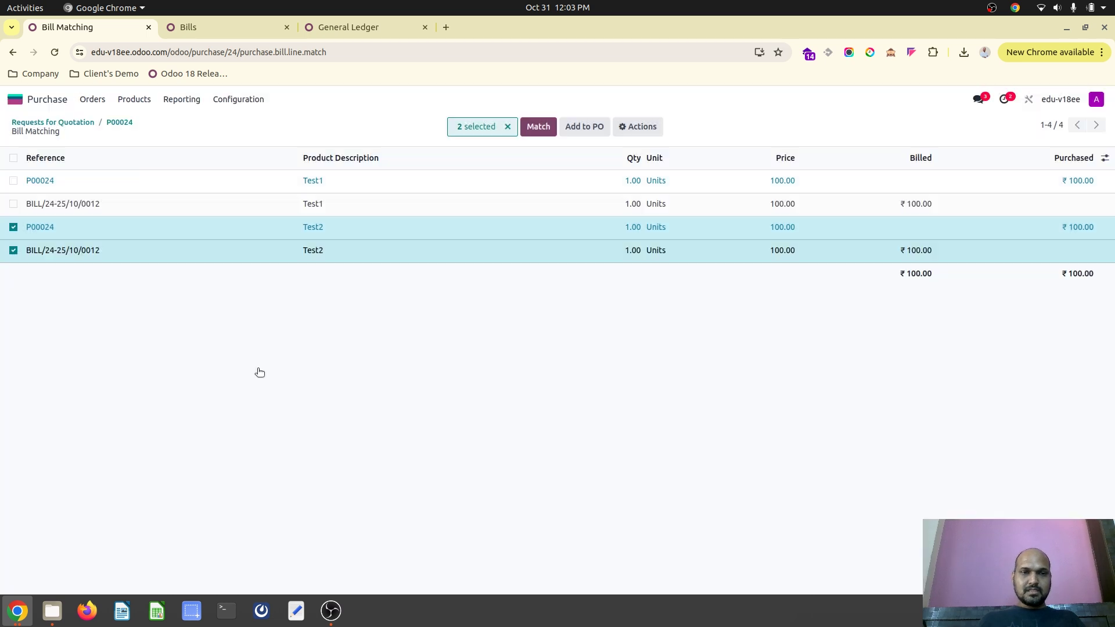
Leave P00024's bill matching and open purchase matching from Vendor4's posted bill BILL/24-25/10/0012 in Accounting
{"action": "left_click", "coordinate": [87, 121]}
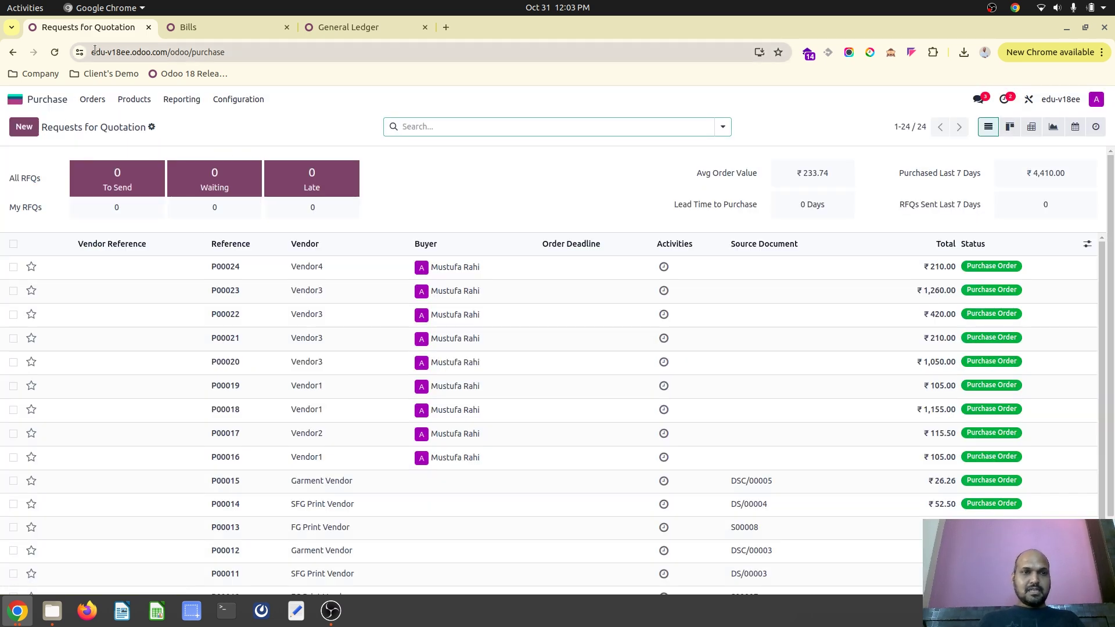
{"action": "left_click", "coordinate": [19, 99]}
{"action": "left_click", "coordinate": [252, 27]}
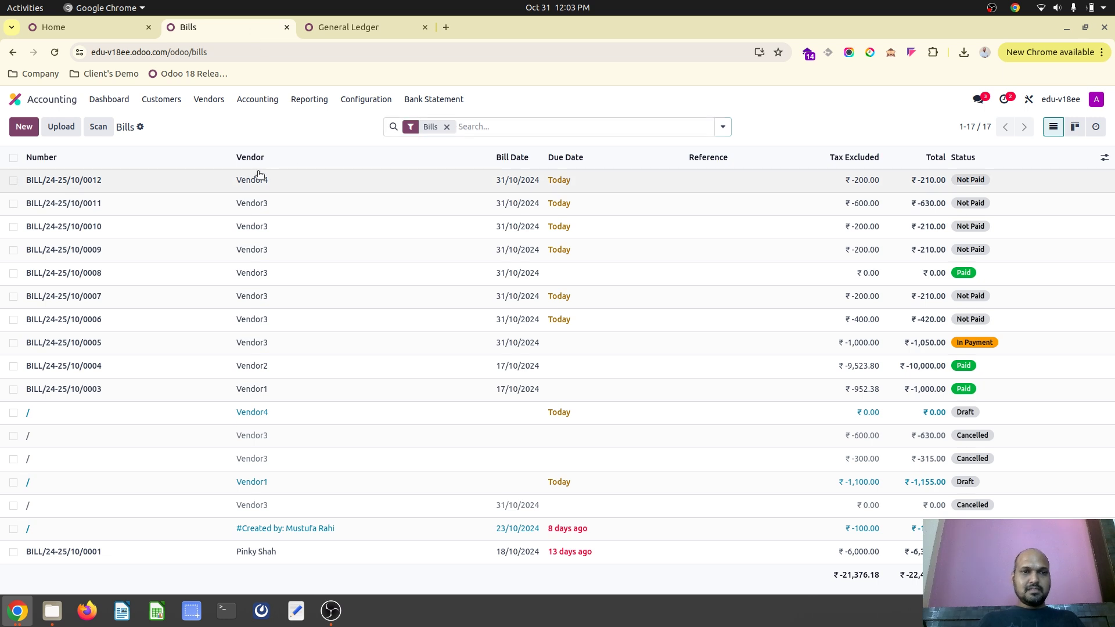
{"action": "left_click", "coordinate": [256, 173]}
{"action": "left_click", "coordinate": [565, 128]}
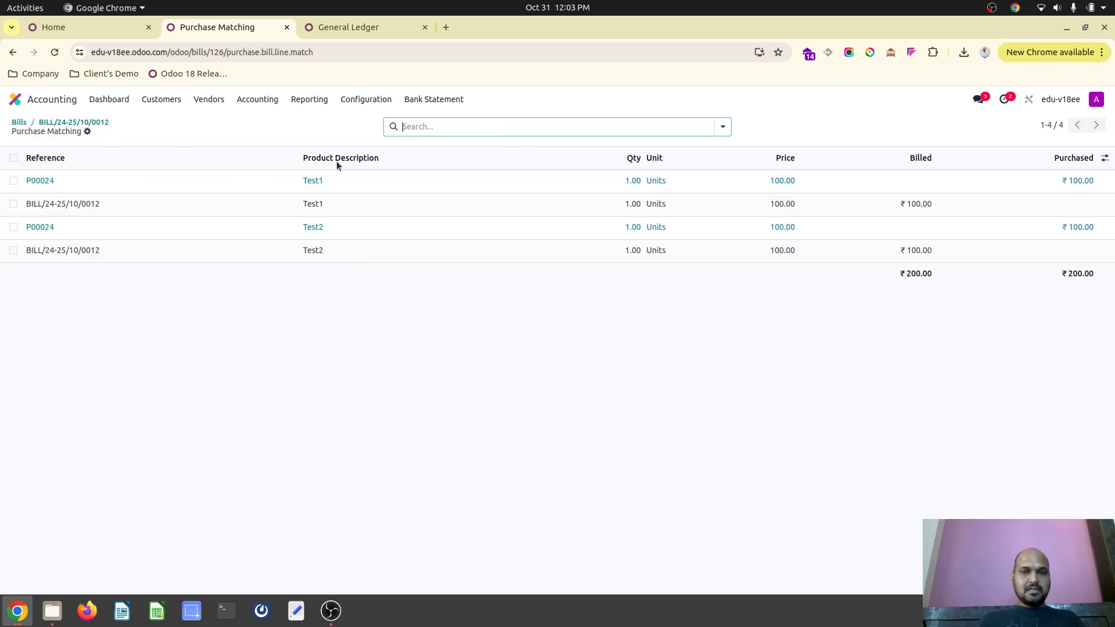
Match only the two P00024 lines to create a new vendor bill, and confirm it with bill date 31/10/2024
{"action": "left_click", "coordinate": [14, 180]}
{"action": "left_click", "coordinate": [13, 227]}
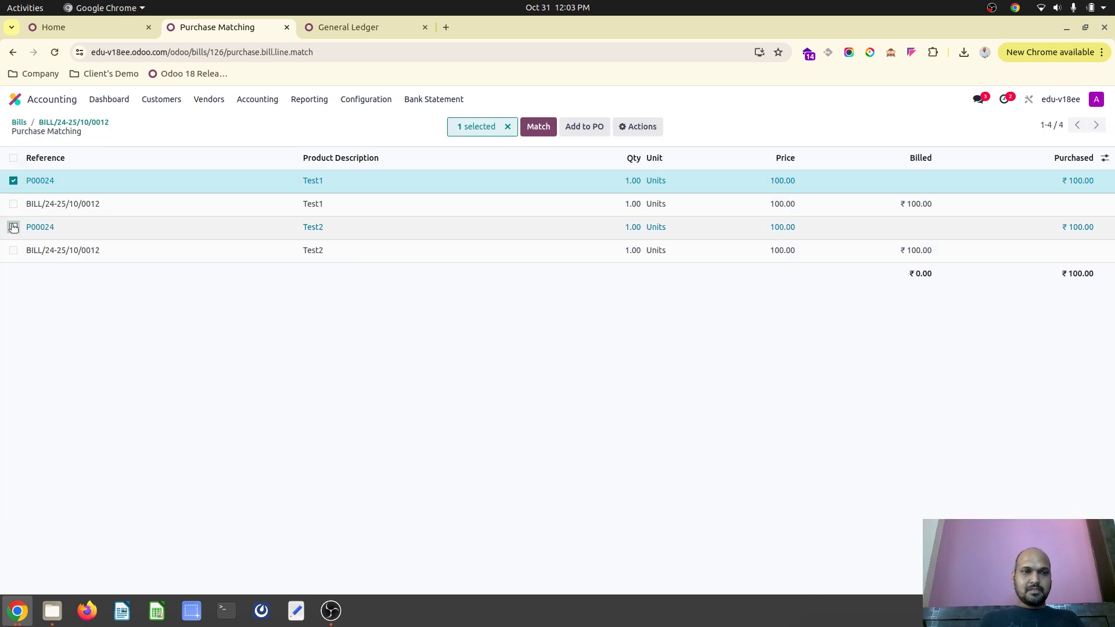
{"action": "left_click", "coordinate": [536, 126]}
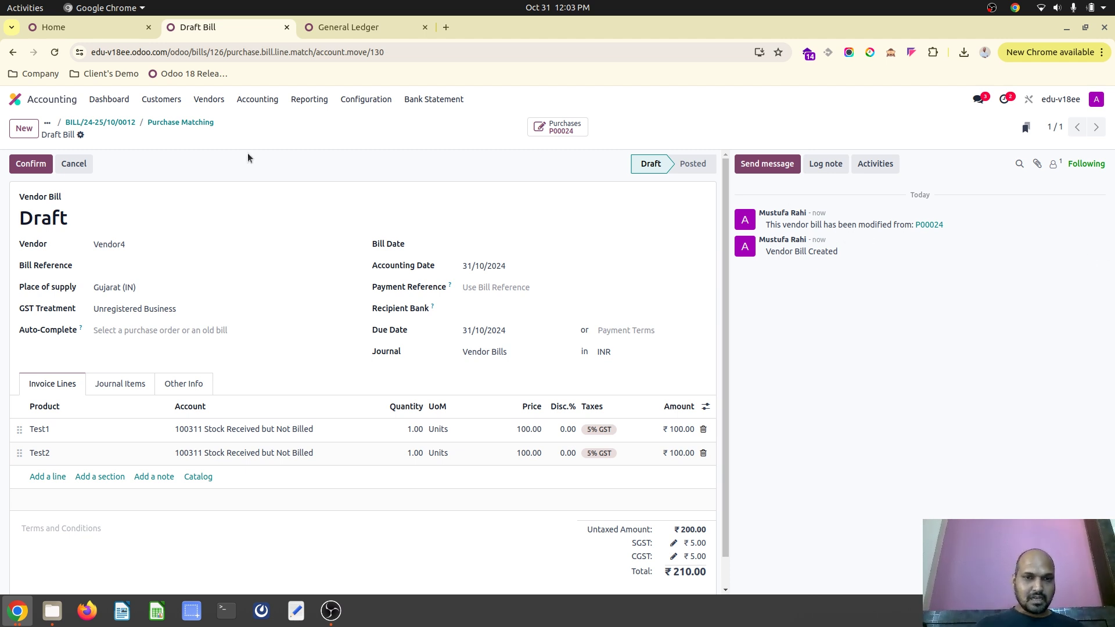
{"action": "left_click", "coordinate": [539, 249]}
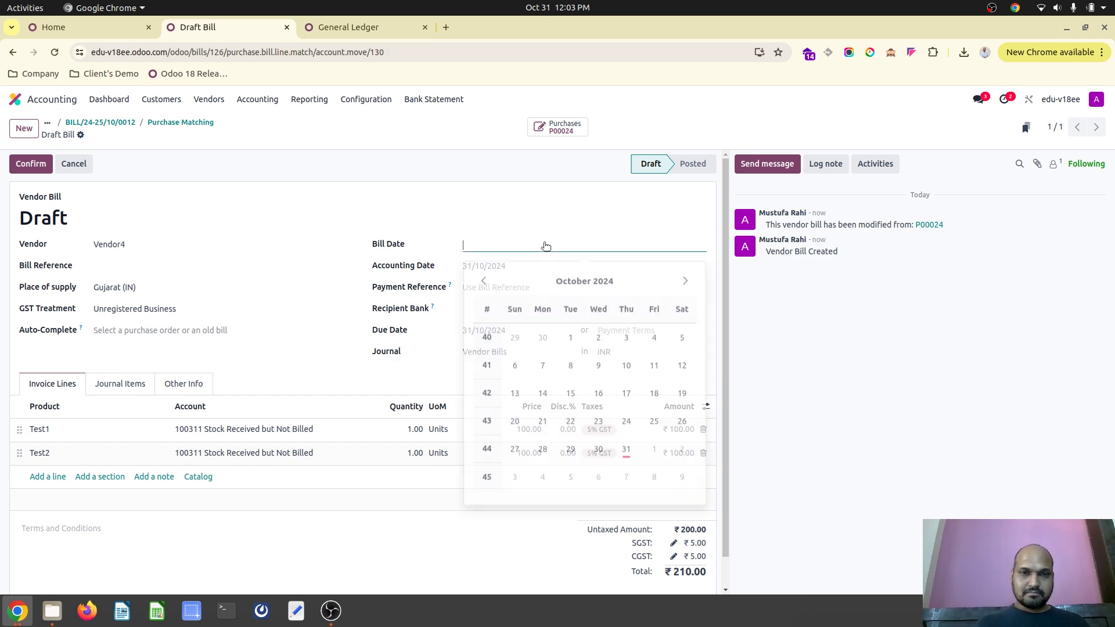
{"action": "left_click", "coordinate": [32, 163]}
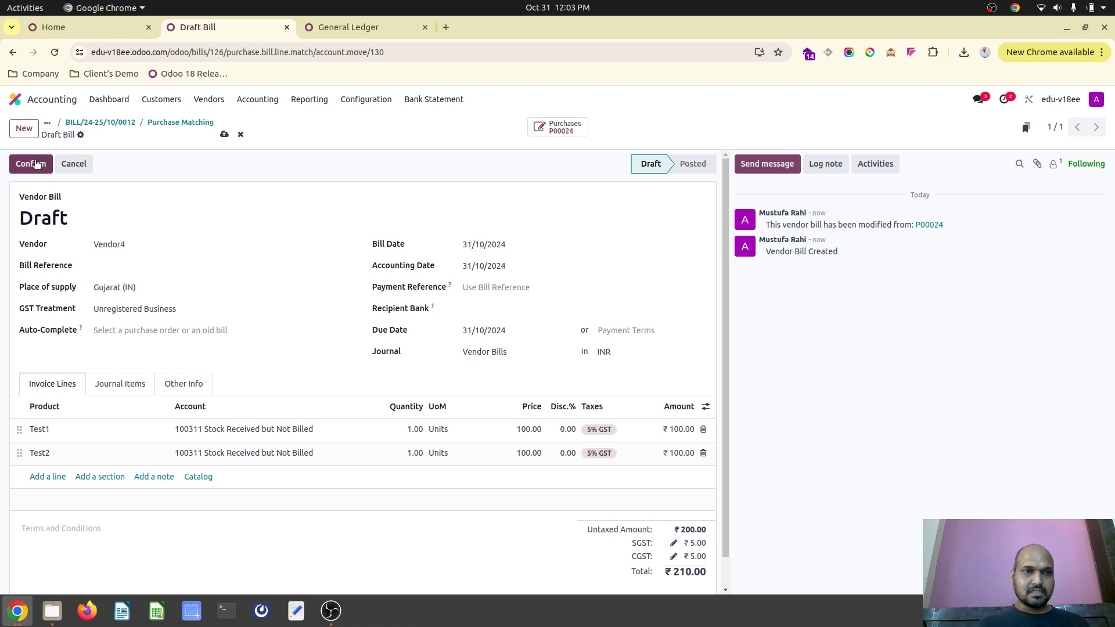
Check the remaining purchase matching lines of BILL/24-25/10/0012, and compare that bill with Vendor4's newly posted BILL/24-25/10/0013
{"action": "left_click", "coordinate": [120, 123]}
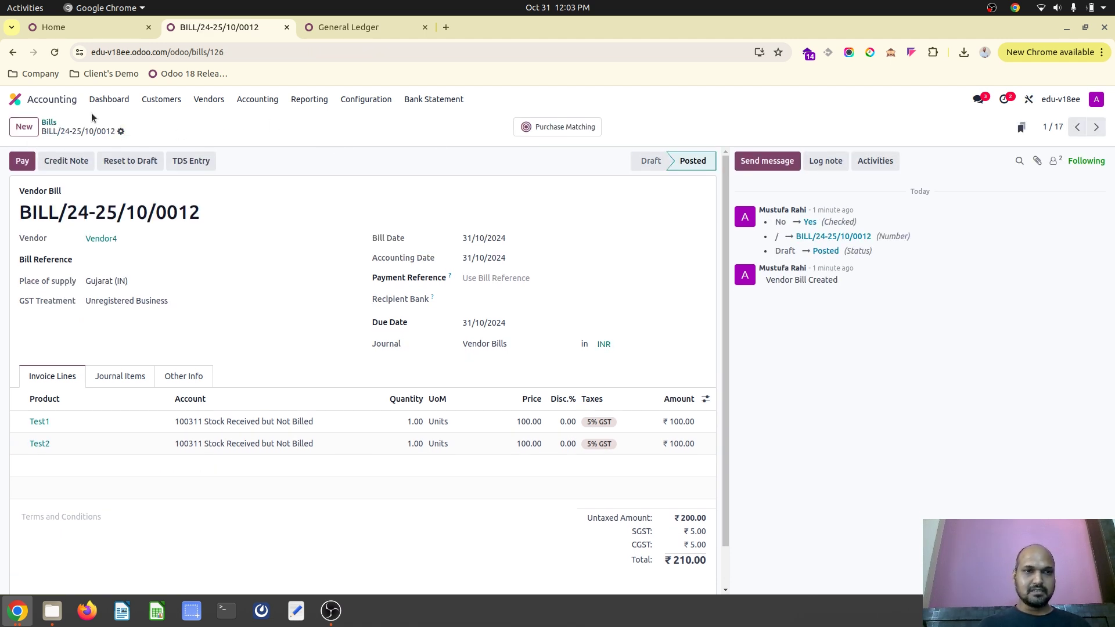
{"action": "left_click", "coordinate": [532, 128]}
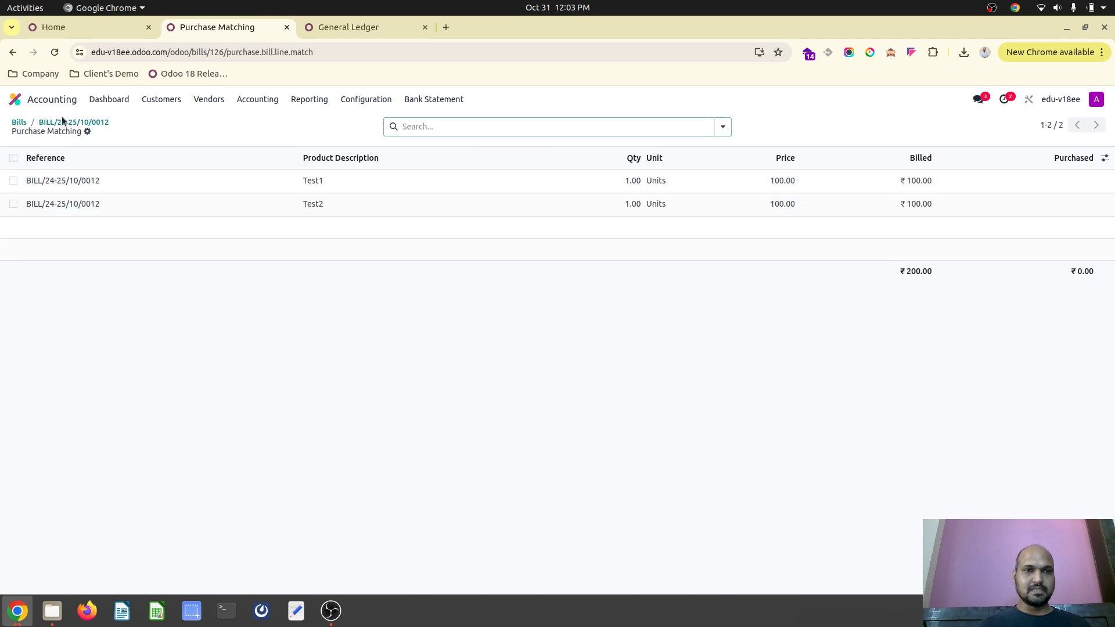
{"action": "left_click", "coordinate": [63, 123]}
{"action": "left_click", "coordinate": [48, 124]}
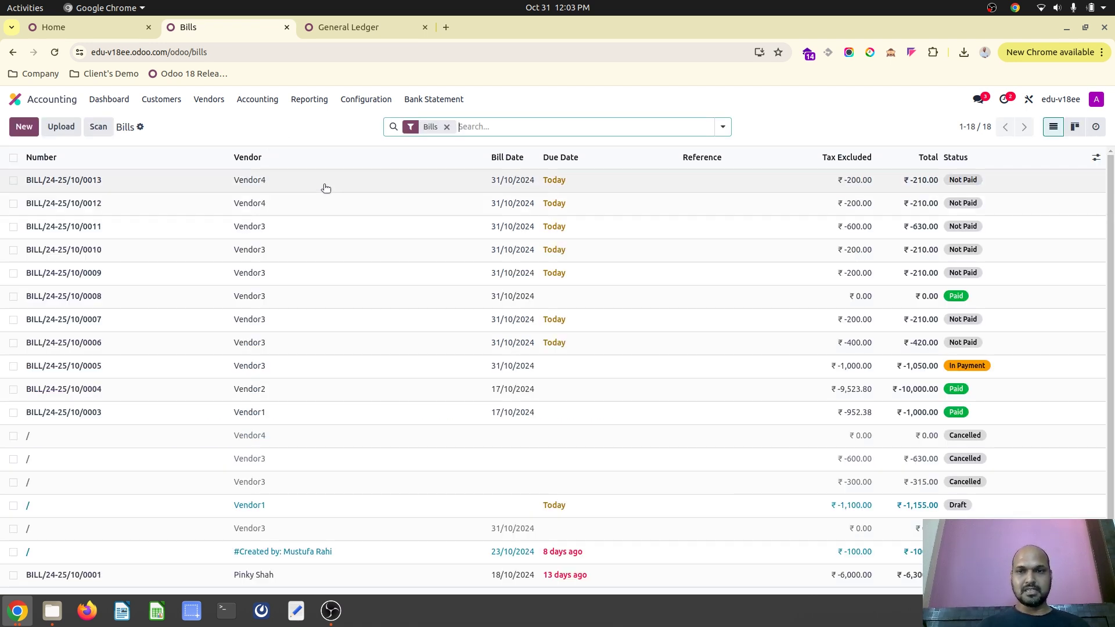
{"action": "left_click", "coordinate": [285, 184]}
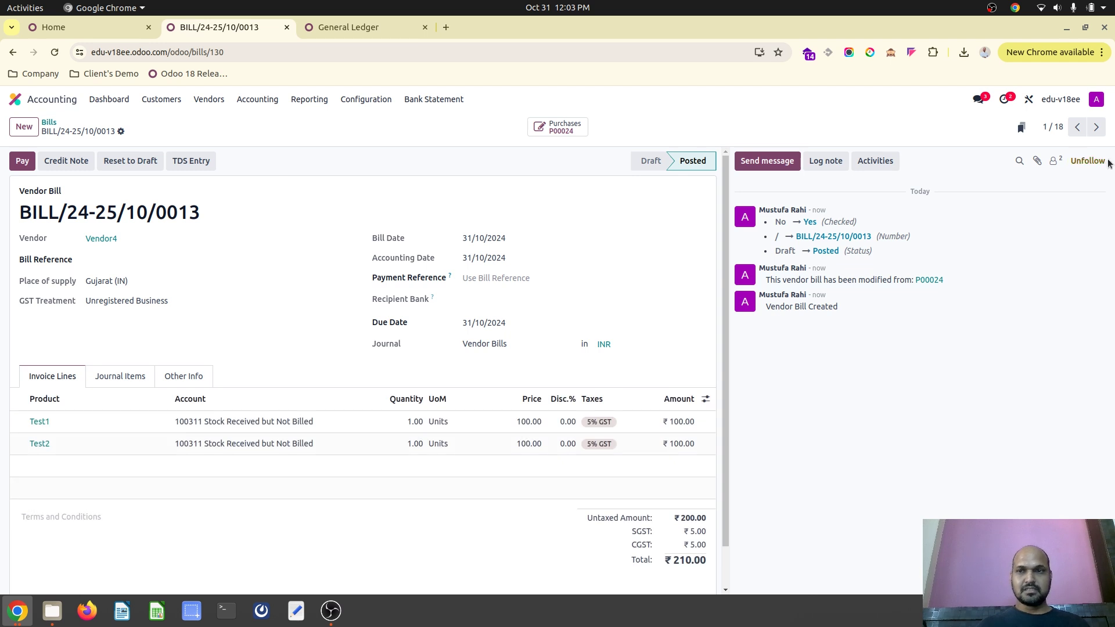
{"action": "left_click", "coordinate": [1096, 127]}
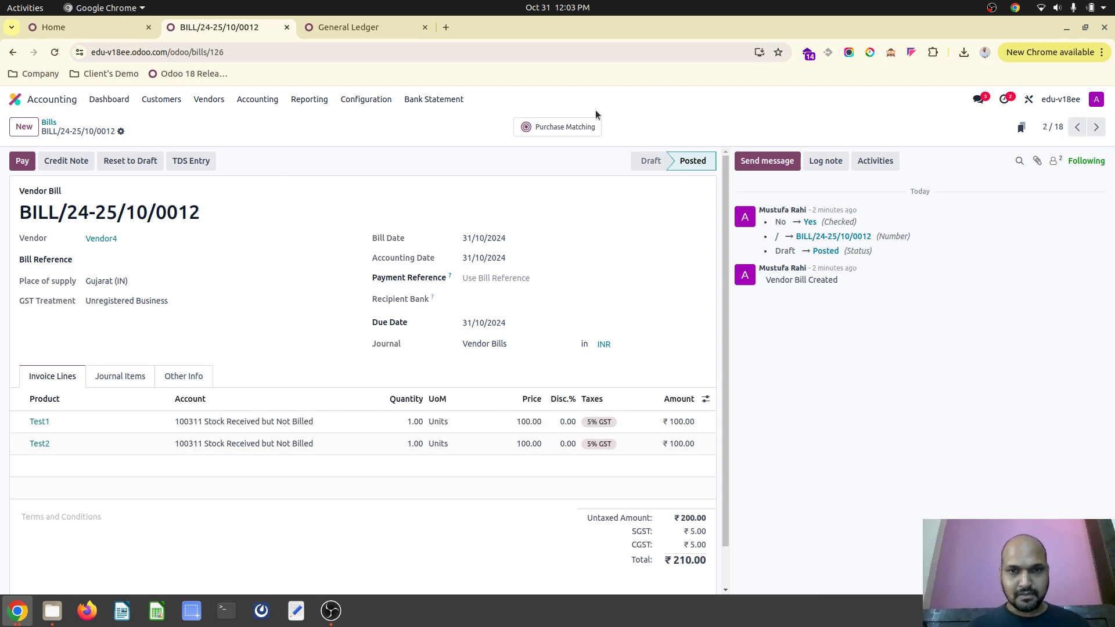